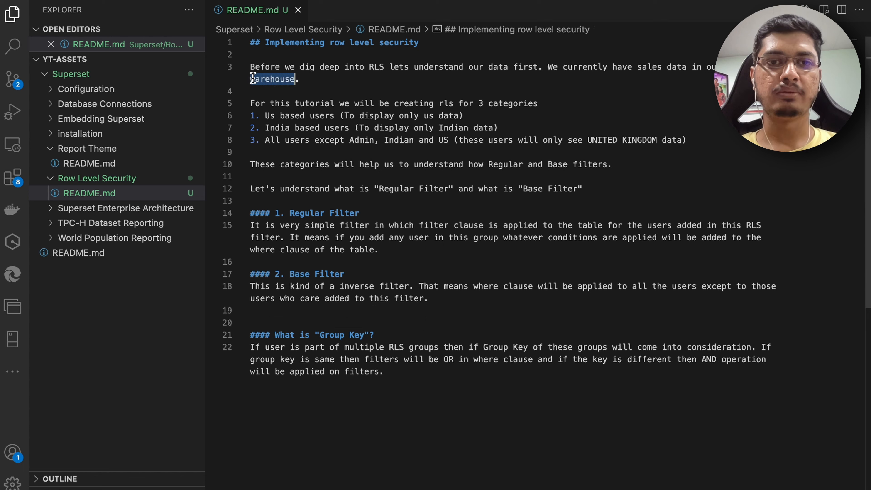
- Review the README's three row level security user categories and the Regular Filter description
double_click(290, 190)
double_click(292, 225)
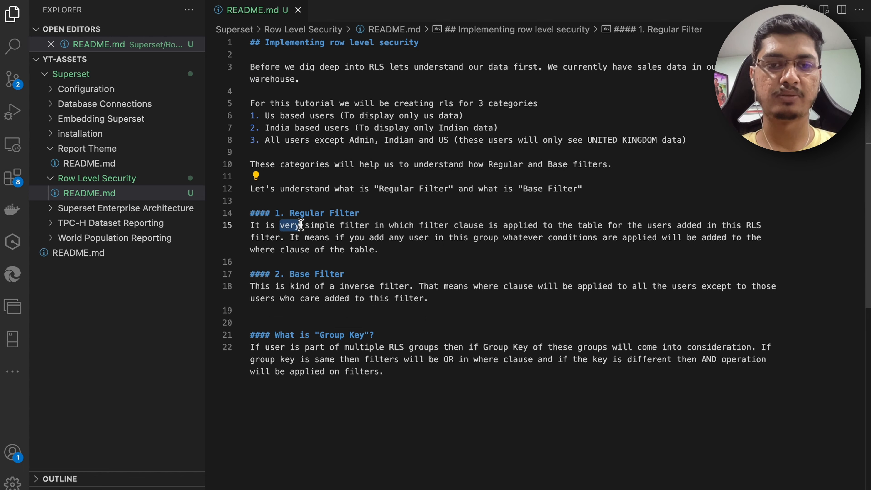
left_click_drag(315, 152, 237, 117)
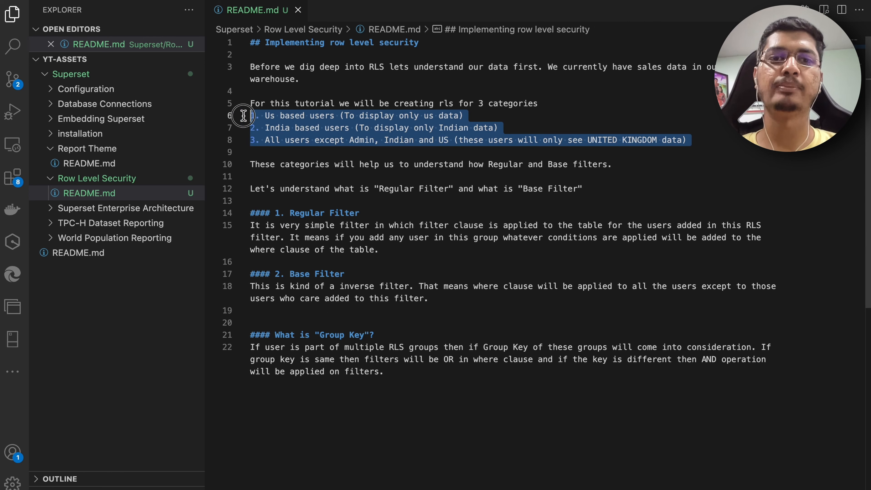
double_click(291, 117)
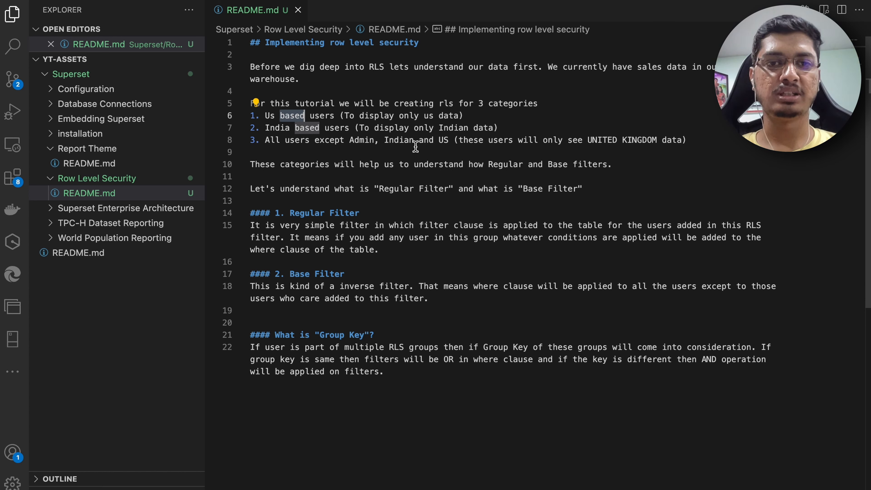
double_click(273, 113)
- Compare the US and India categories with the Sales By Country map on the MapDashboard
key("ctrl+Left")
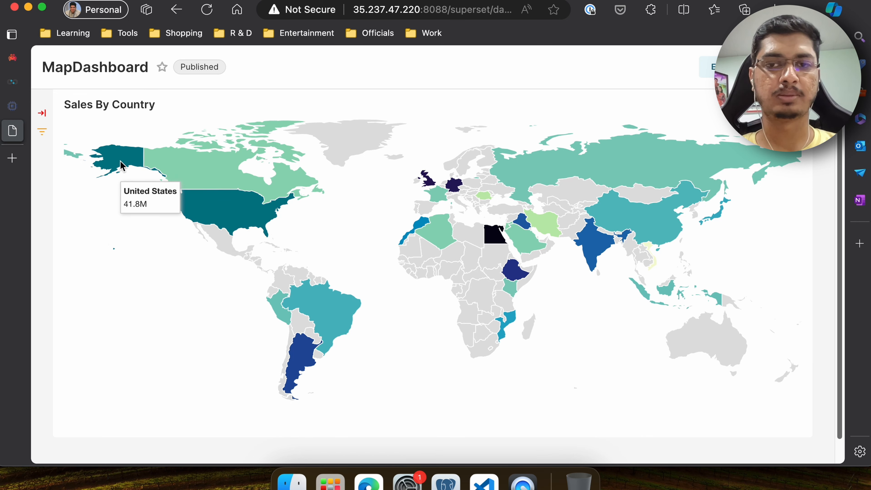
key("ctrl+Right")
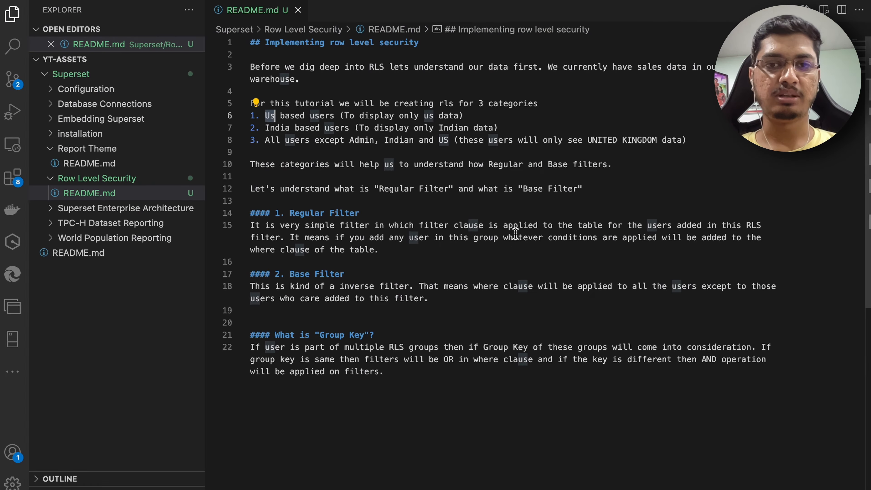
left_click(286, 130)
key("ctrl+Left")
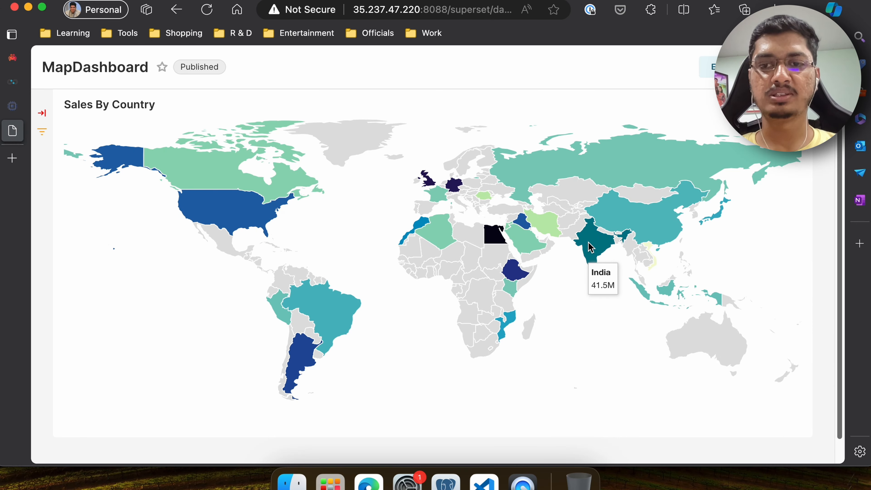
key("ctrl+Right")
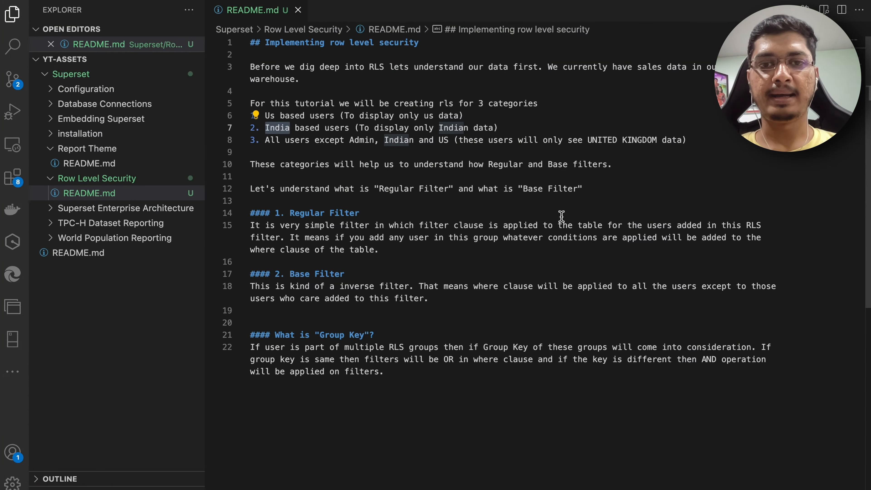
- Examine the README's Base Filter section and the United Kingdom-only category
double_click(305, 274)
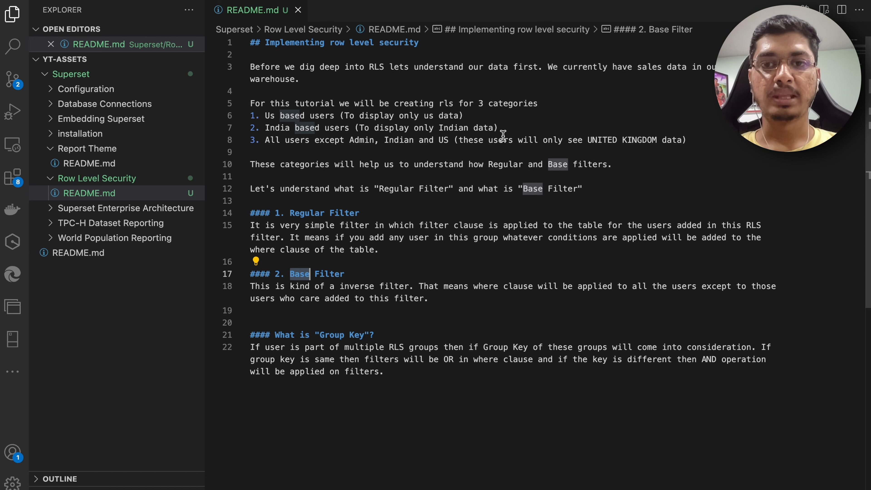
double_click(440, 117)
double_click(448, 127)
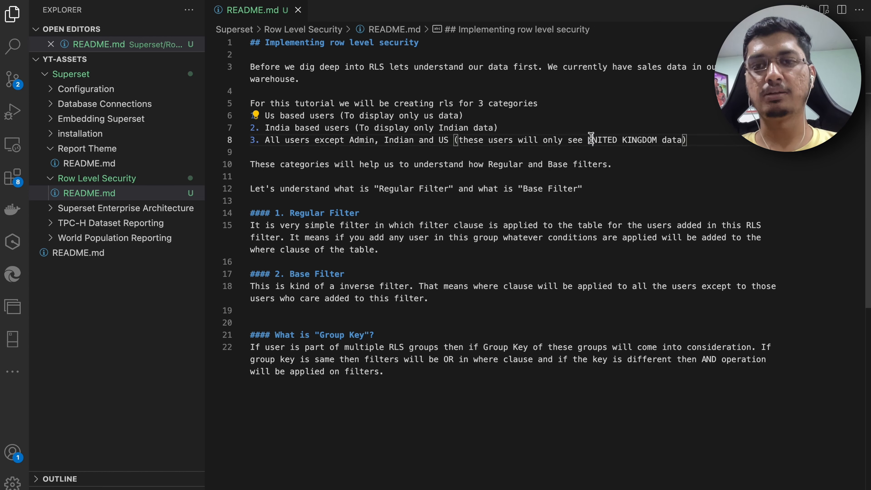
double_click(614, 140)
left_click(661, 140, "shift")
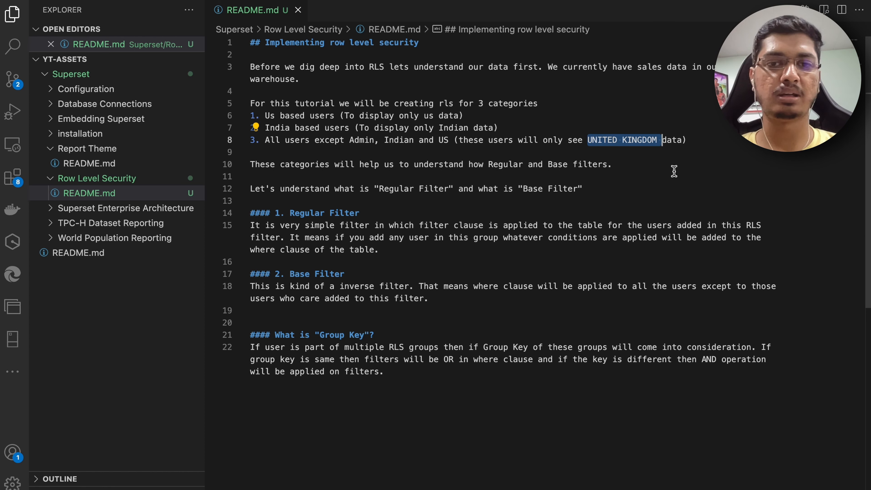
- Open the Row Level Security filter list from the dashboard's settings
key("ctrl+Left")
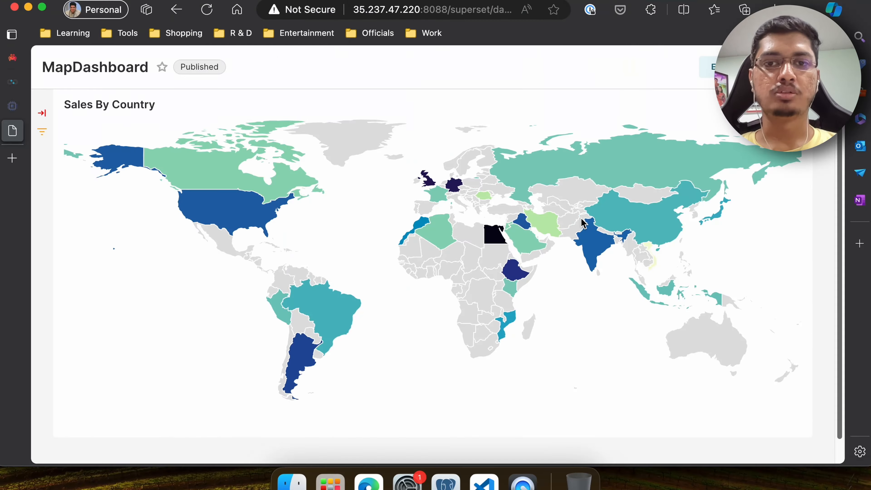
scroll(550, 202, "up", 3)
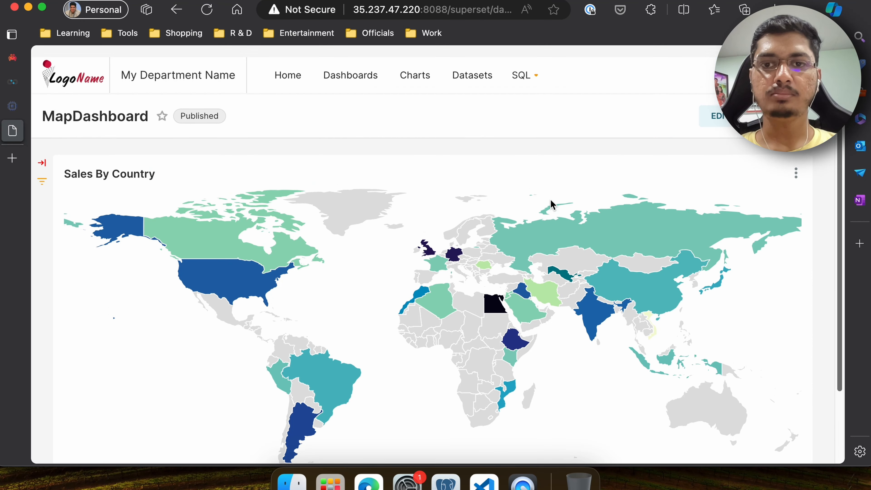
left_click(816, 103)
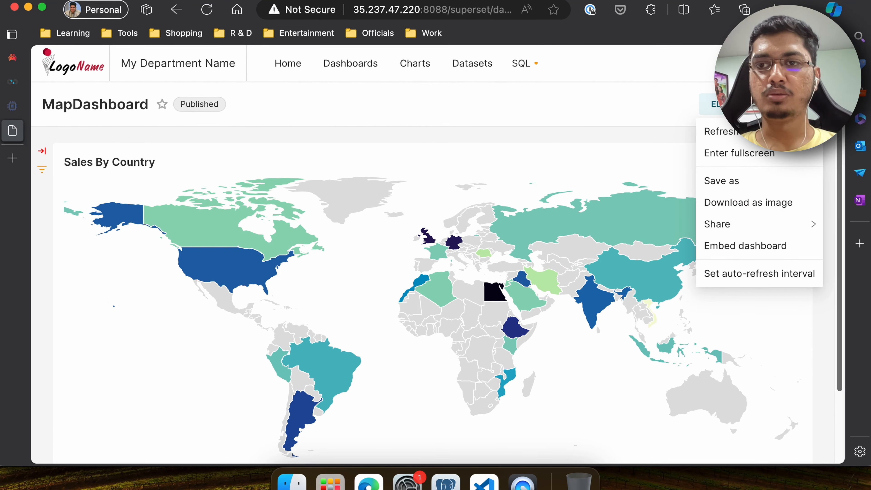
mouse_move(804, 63)
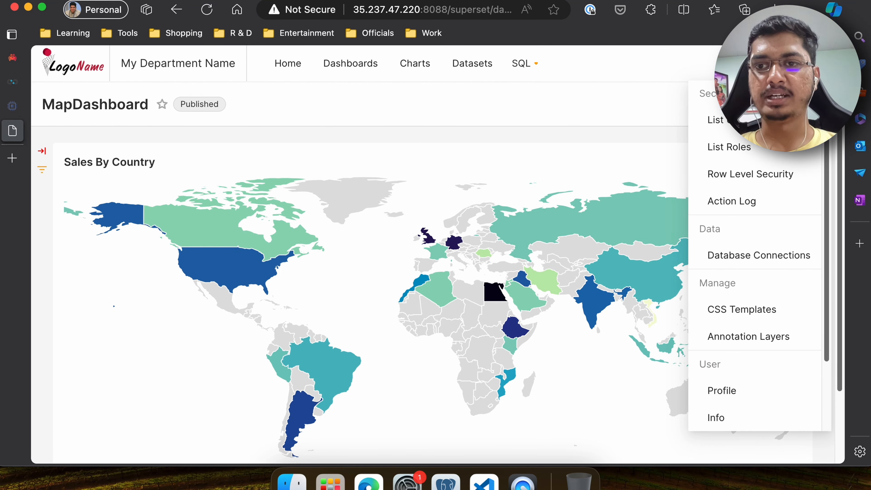
left_click(741, 179)
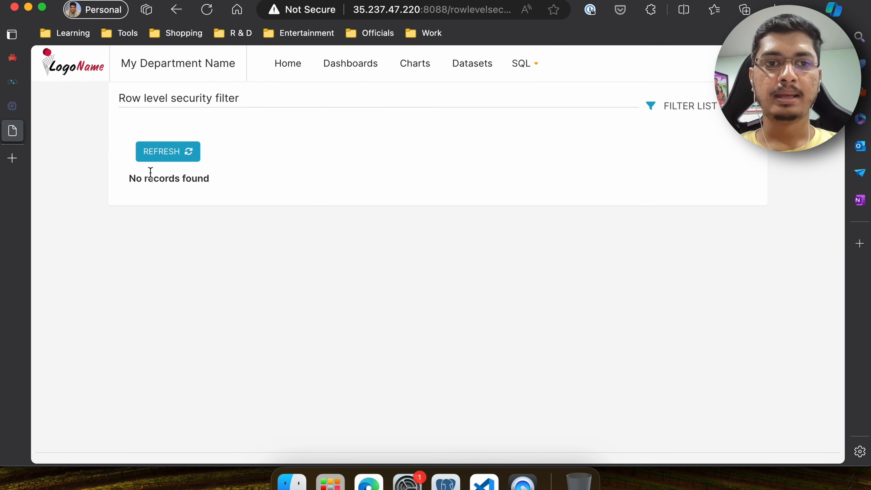
- Open the user list and add a new user with first name, last name and user name us
mouse_move(806, 64)
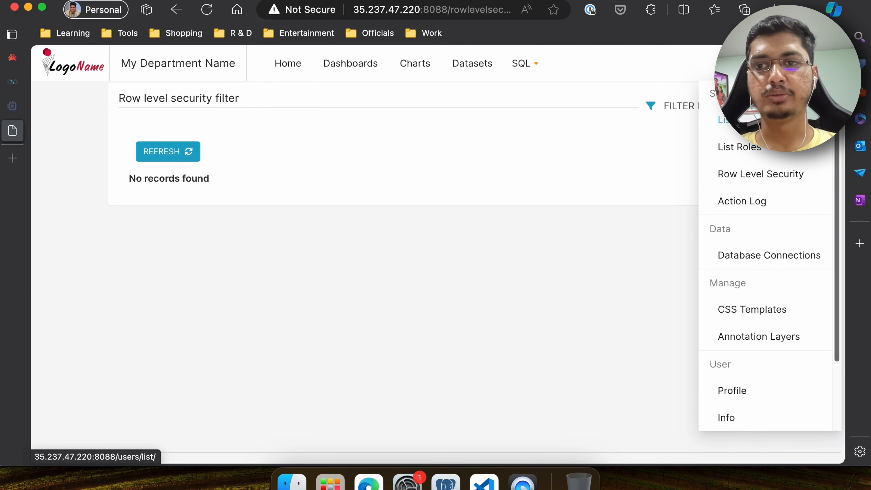
left_click(727, 119)
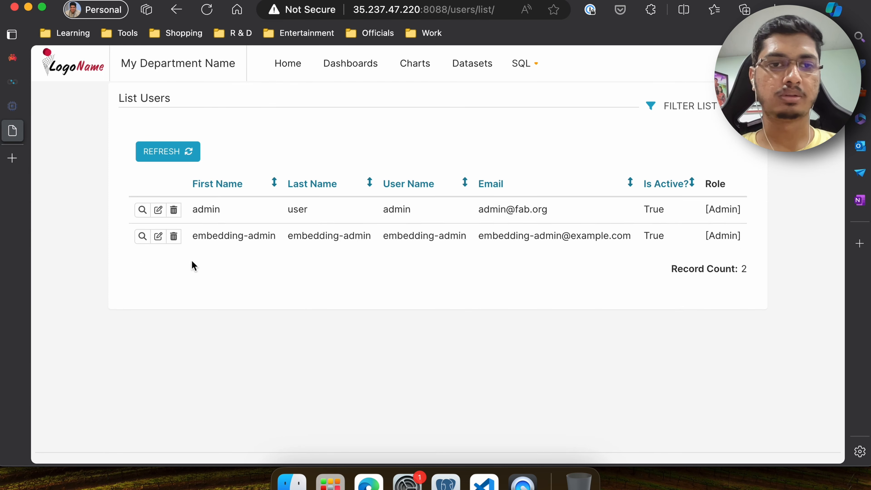
left_click(735, 127)
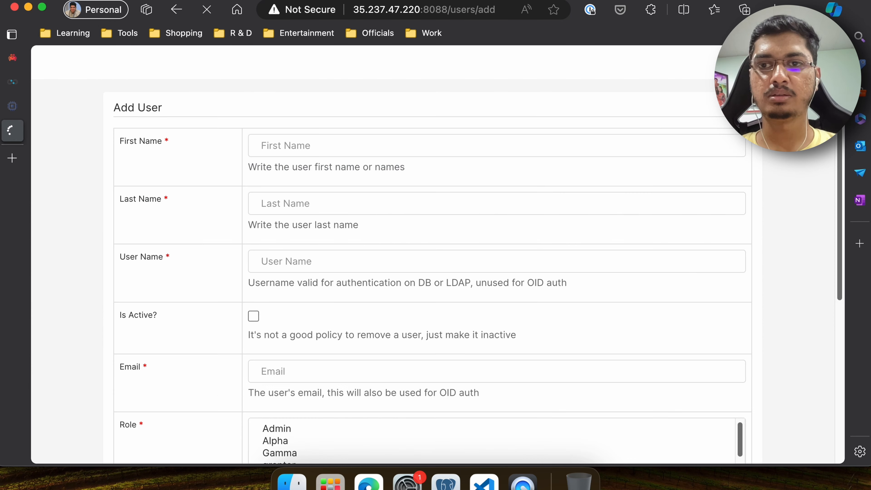
left_click(278, 143)
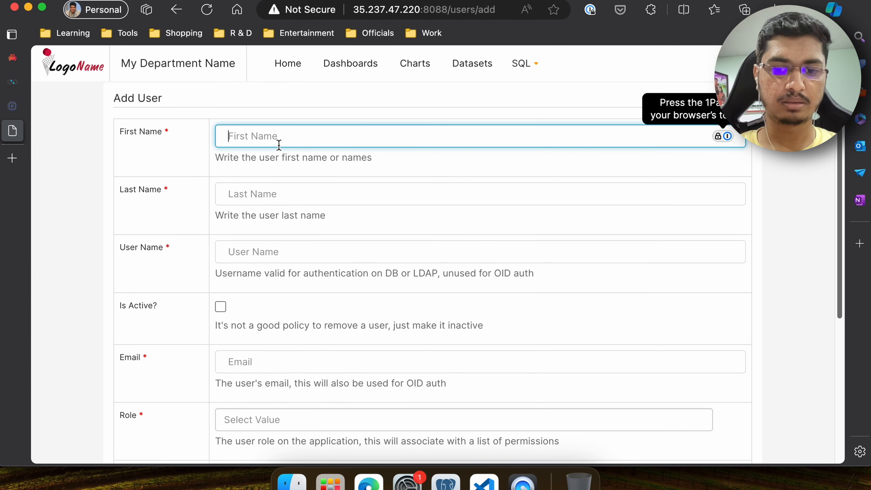
type("us")
key("Tab")
type("us")
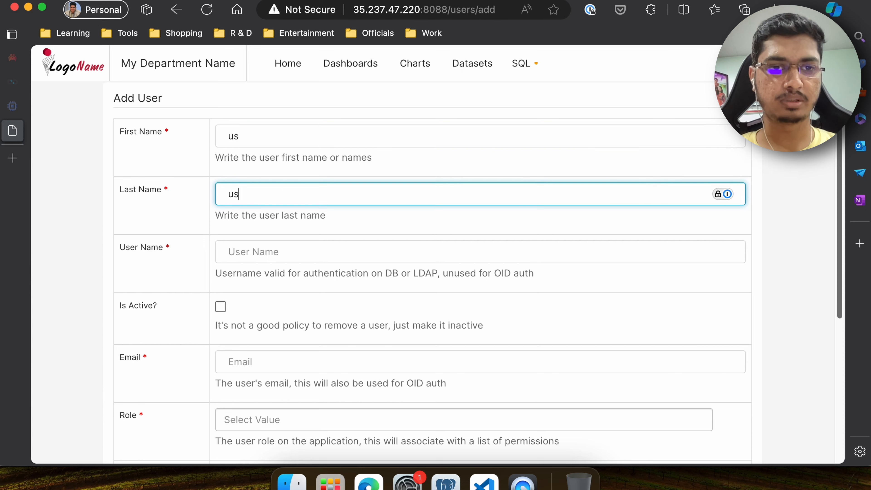
key("Tab")
type("us")
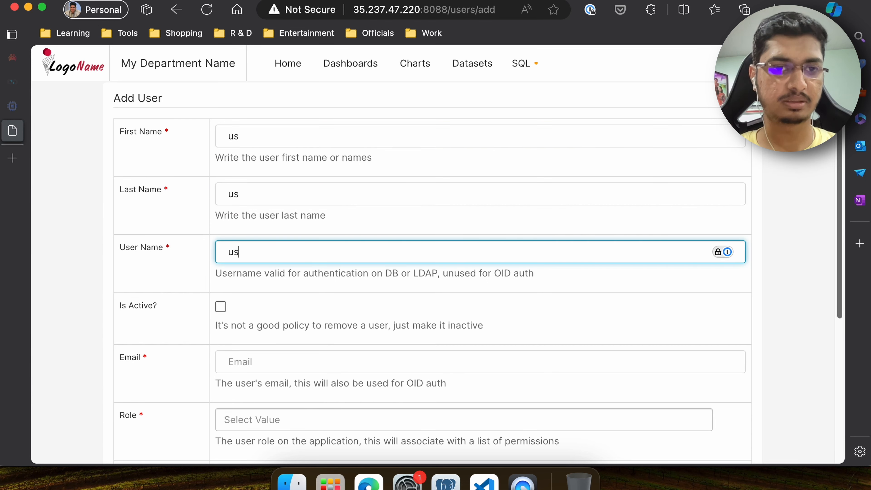
- Mark the user active, enter its e-mail address and assign it the Gamma role
left_click(221, 307)
left_click(259, 358)
type("us")
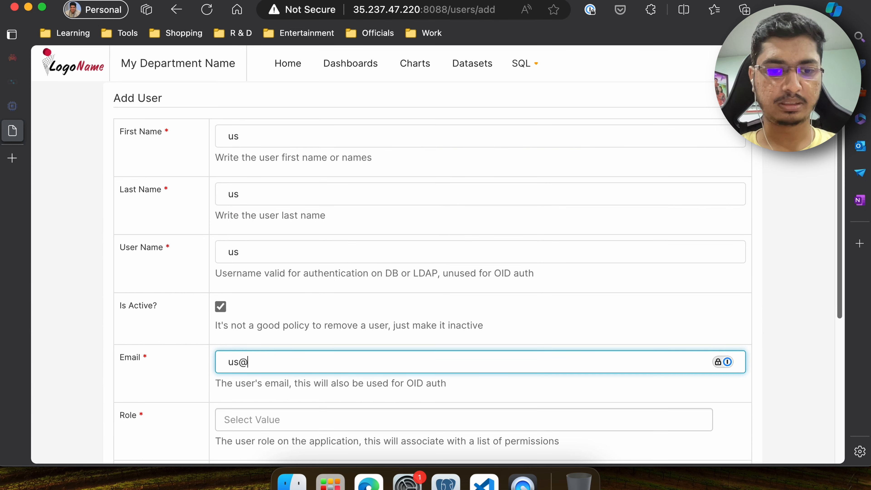
type("@example.c")
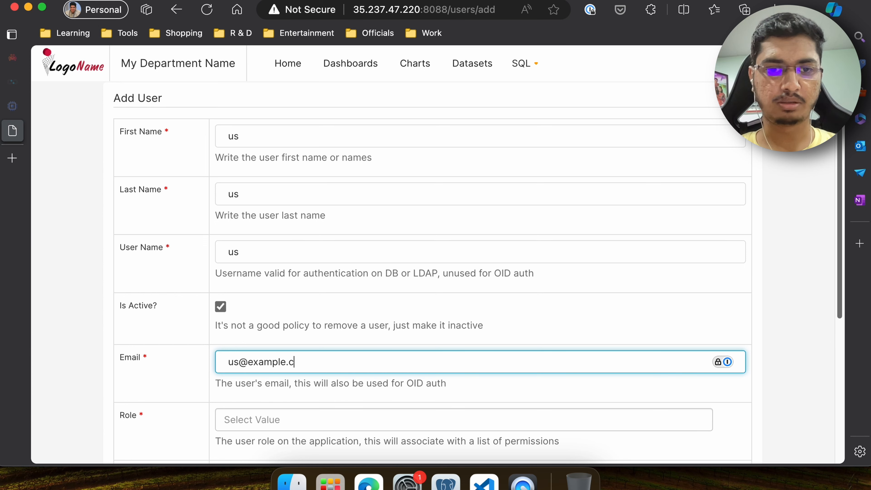
type("om")
key("Tab")
scroll(282, 424, "down", 3)
scroll(288, 346, "down", 2)
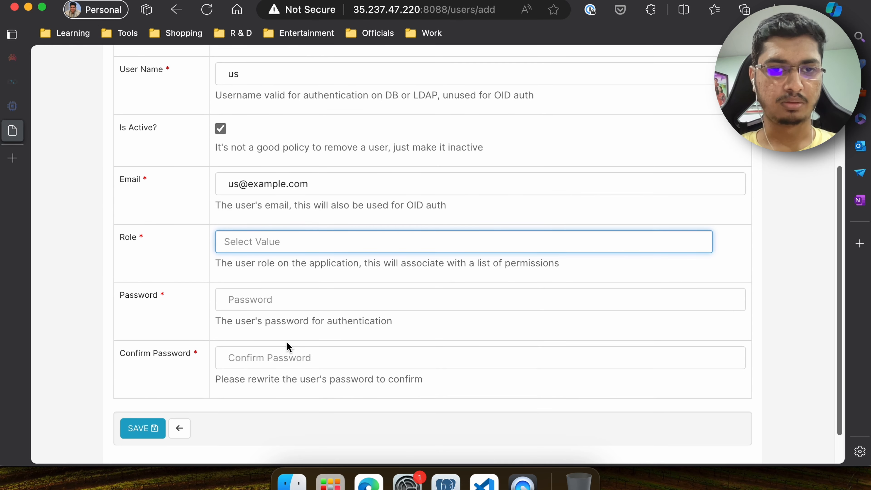
left_click(313, 236)
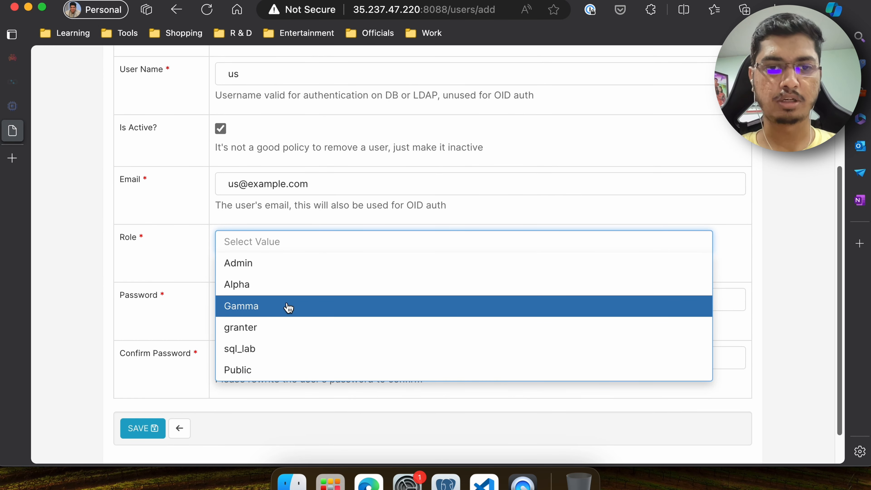
left_click(297, 306)
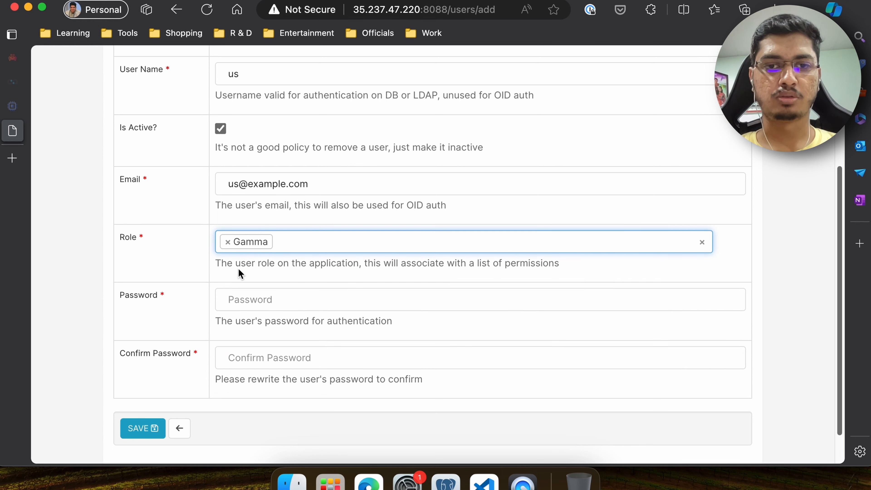
- Enter and confirm the user's password, then save the new user
scroll(272, 289, "down", 2)
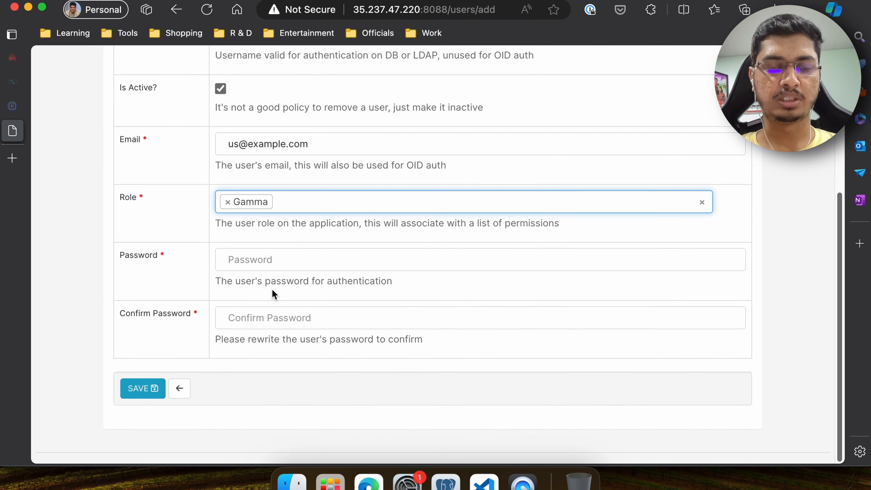
left_click(253, 260)
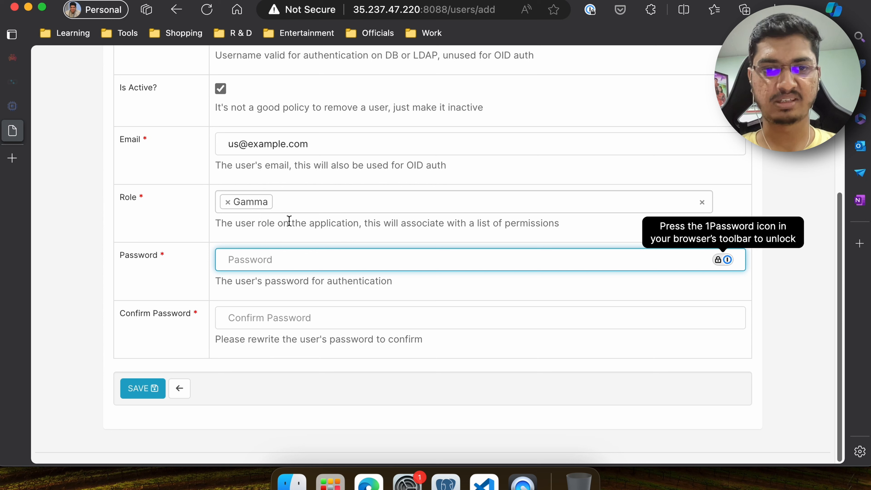
type("•")
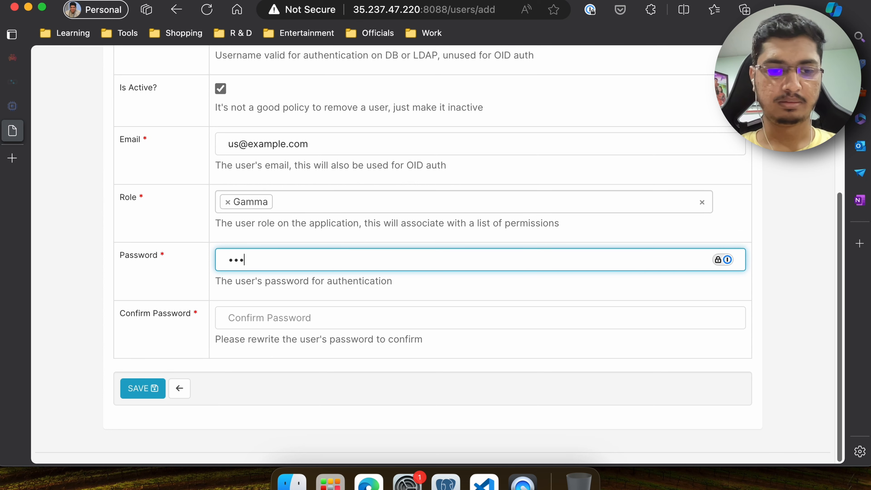
type("•••••")
key("Tab")
type("••")
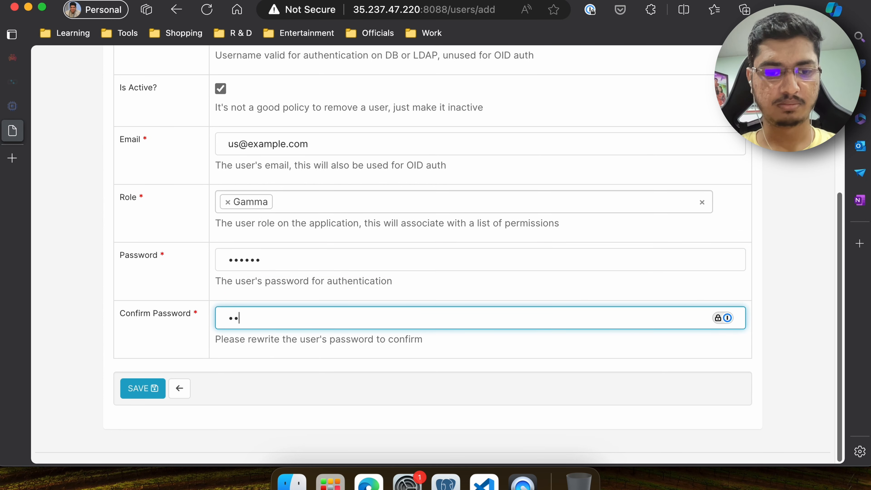
left_click(138, 391)
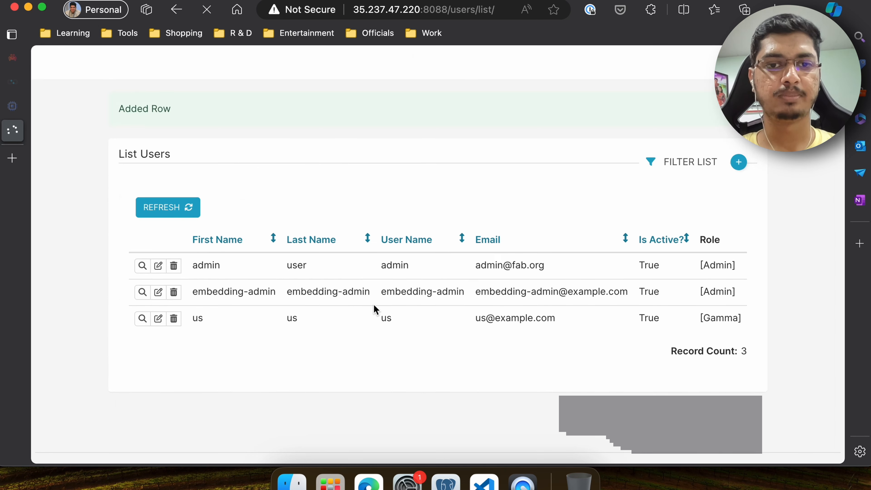
- Add a new user with first name, last name and user name india, marked active, and enter its e-mail address
left_click(736, 155)
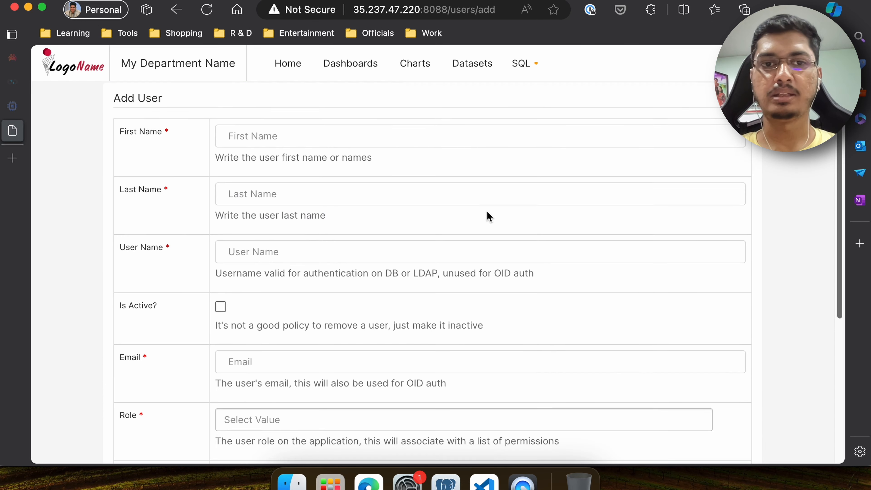
left_click(296, 129)
type("india@example.com")
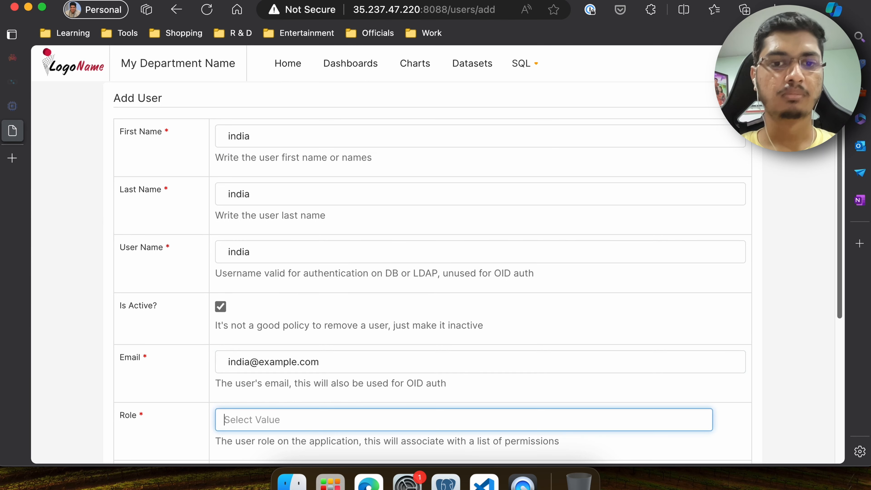
- Assign the Gamma role to the india user
scroll(258, 202, "down", 6)
left_click(256, 204)
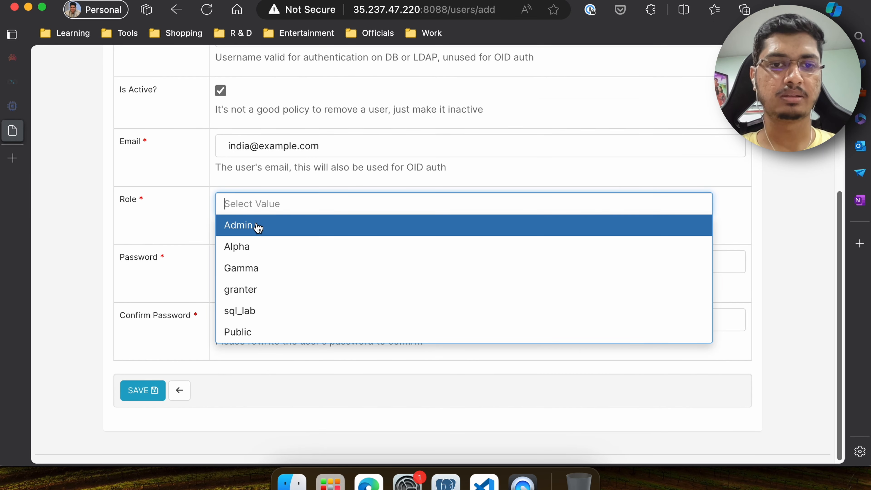
left_click(256, 277)
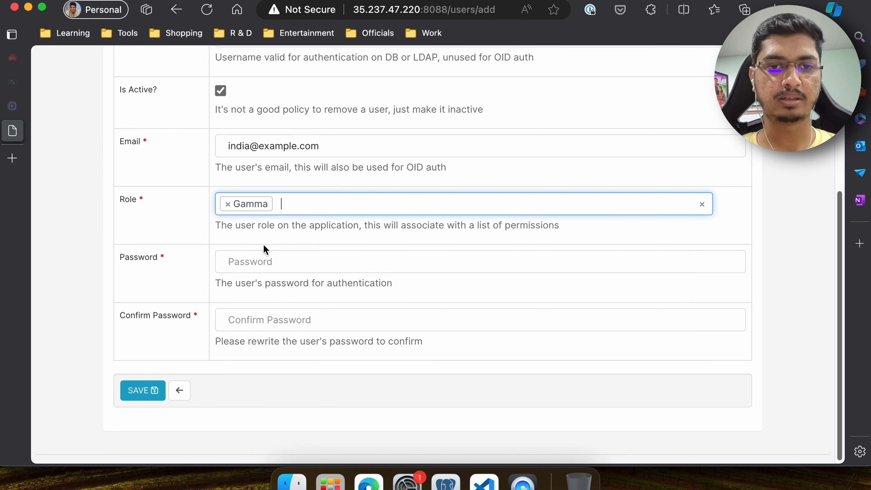
- Enter and confirm the india user's password, then save the new user
left_click(267, 260)
type("india12345")
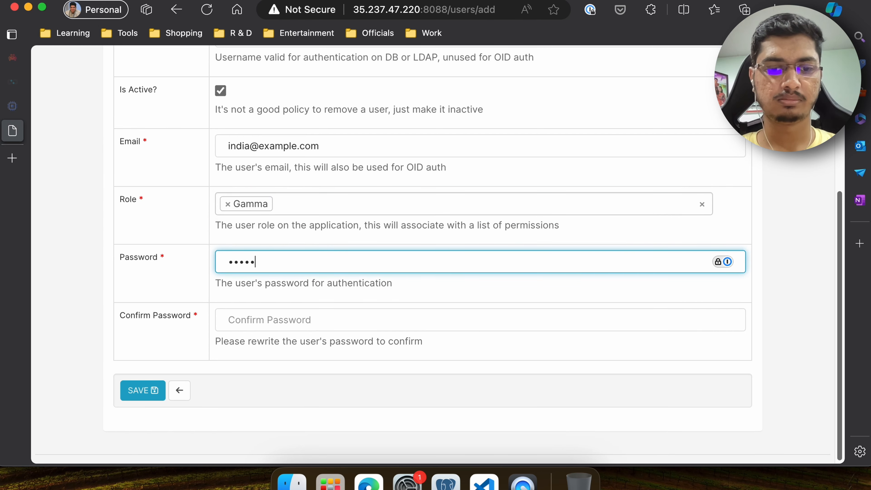
key("Tab")
type("india12345")
key("Return")
- Add another user with first and last name all-except-india-us-uk, user name all, marked active, with its e-mail address
left_click(739, 152)
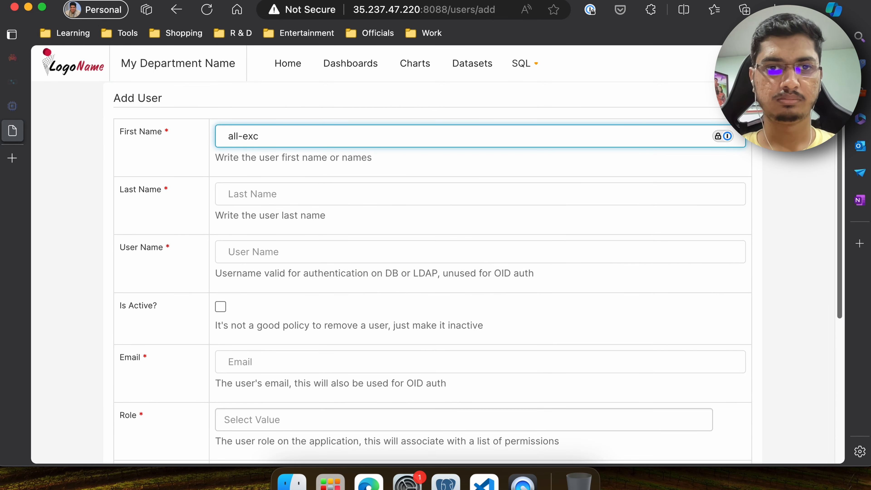
type("ept-india-us-uk")
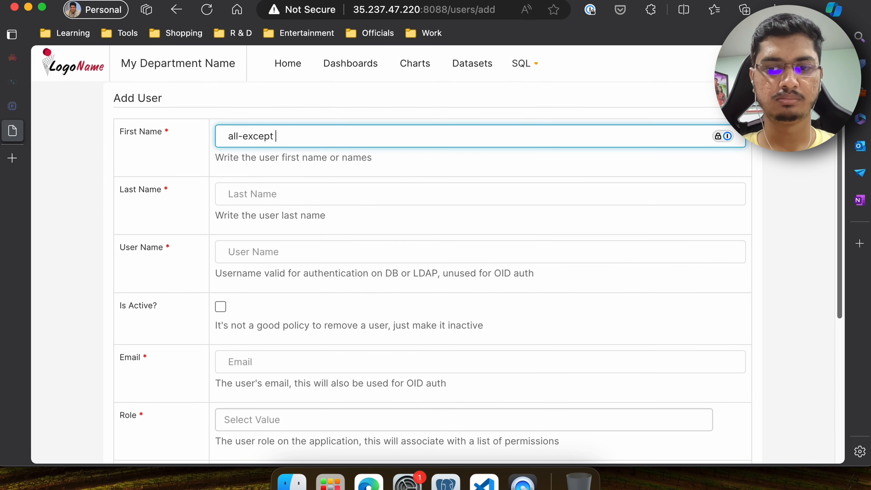
key("super+a")
key("super+c")
key("Tab")
key("super+v")
key("Tab")
type("all")
left_click(221, 306)
key("Tab")
type("all@example.com")
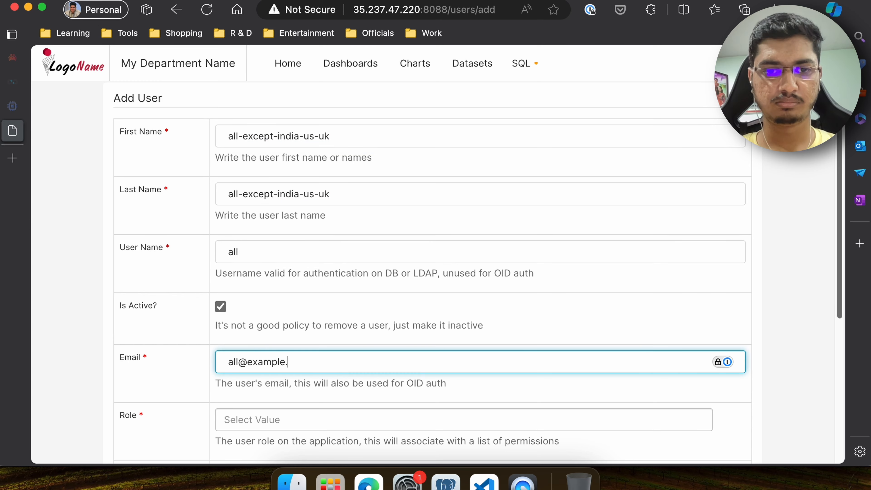
- Give the all user the Gamma role, enter and confirm its password, and save the user
left_click(261, 382)
type("all12345")
key("Tab")
type("all12345")
key("Return")
- Open the list of roles
scroll(229, 267, "down", 2)
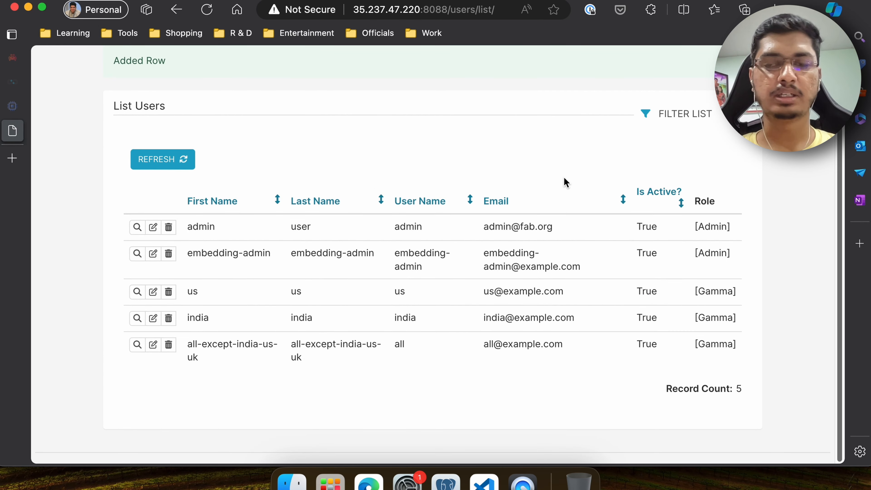
scroll(610, 164, "up", 2)
mouse_move(785, 64)
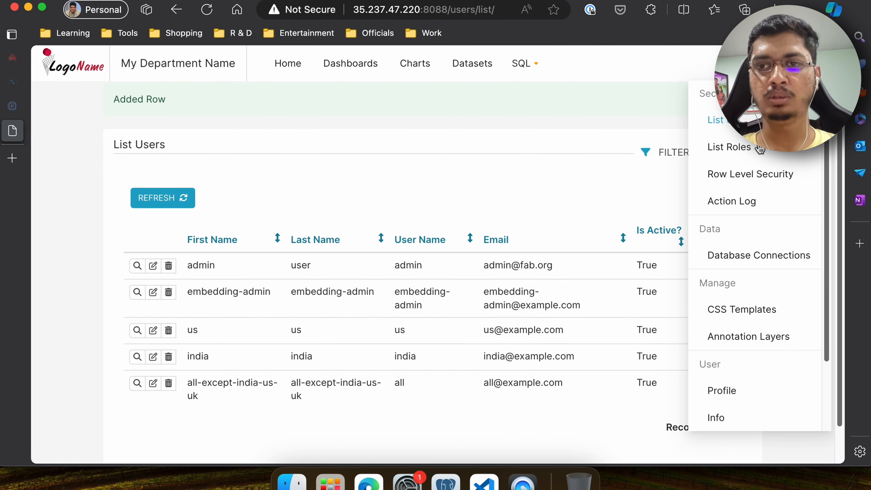
left_click(729, 148)
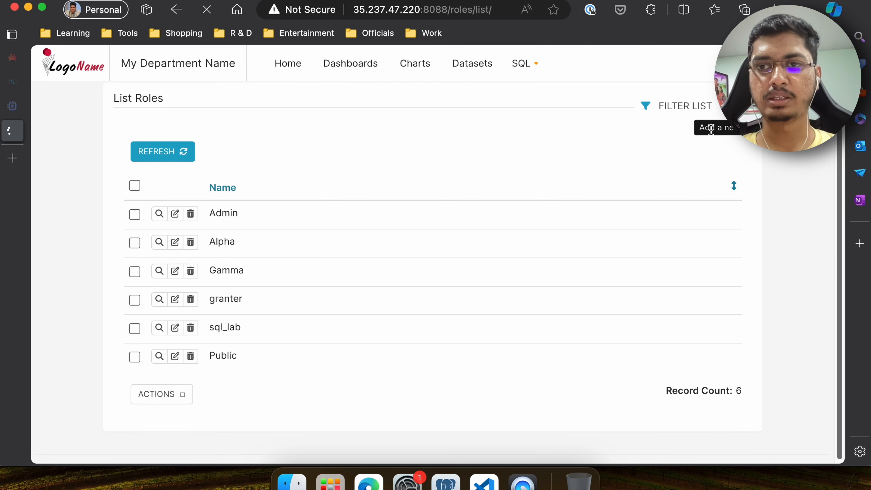
- Create a role us-users with the permission datasource access on [TPC Dataset].[TPC-H Flat Data Model](id:1)
left_click(734, 106)
left_click(316, 134)
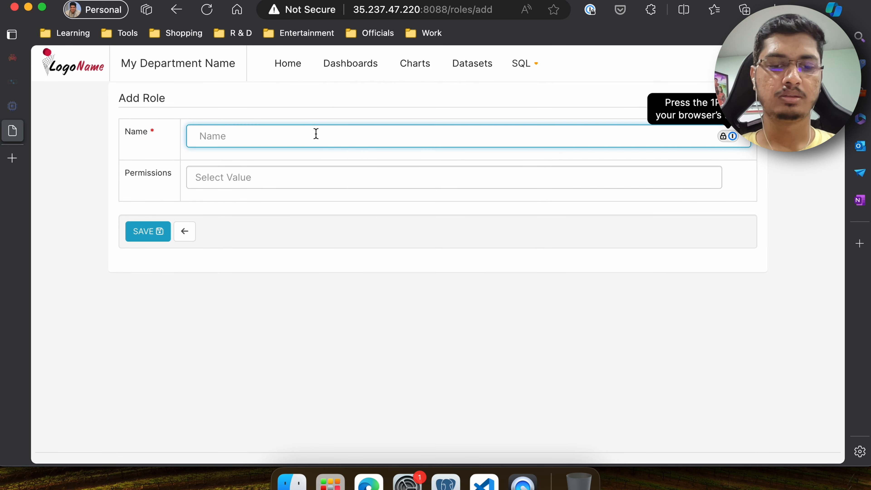
type("us-users")
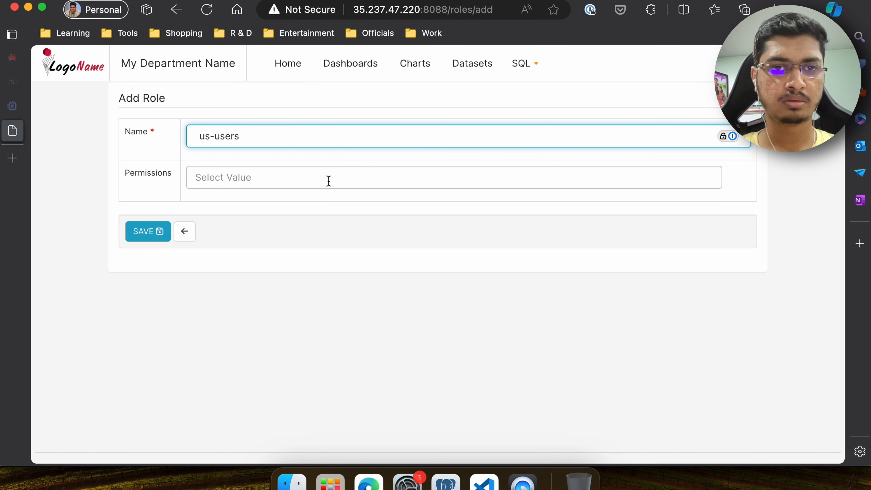
left_click(306, 177)
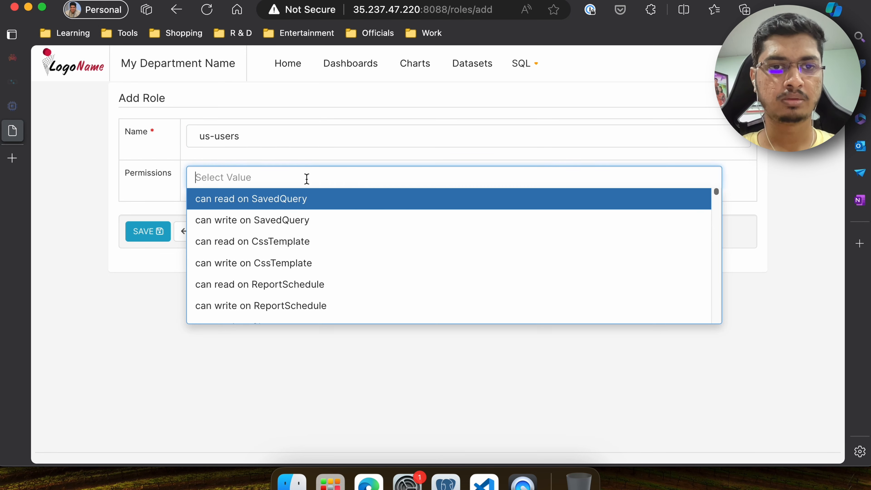
type("id")
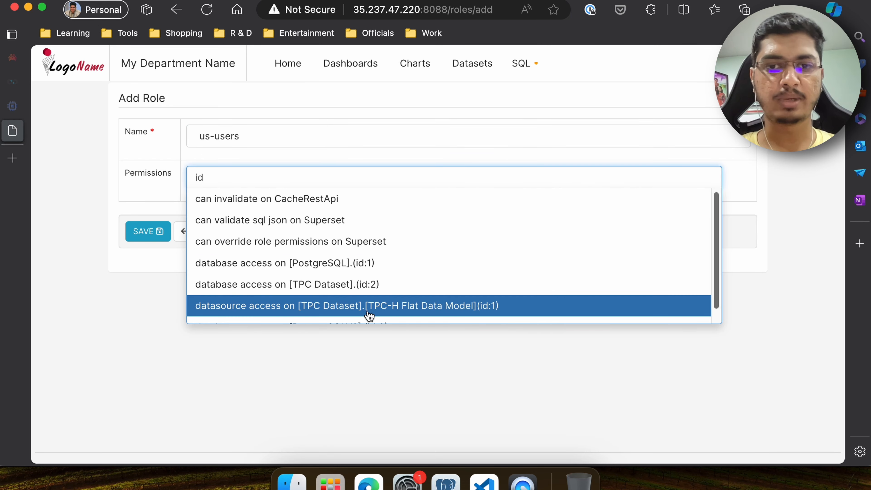
scroll(374, 313, "down", 1)
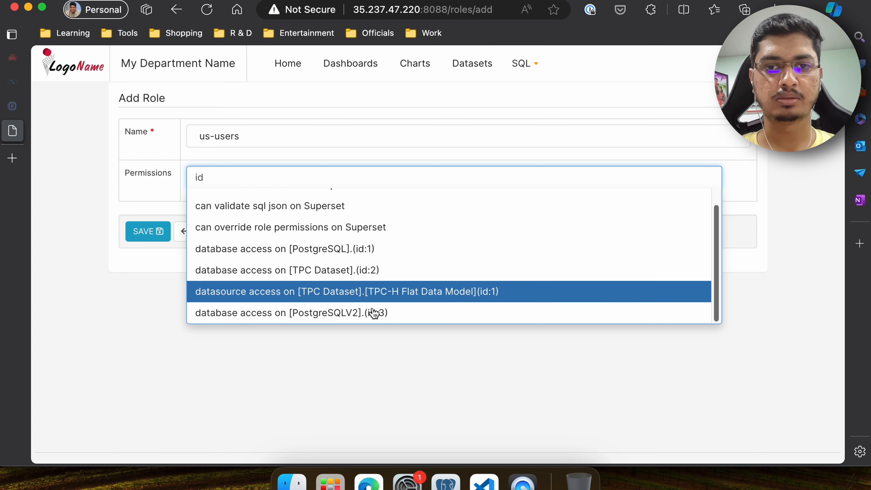
left_click(462, 294)
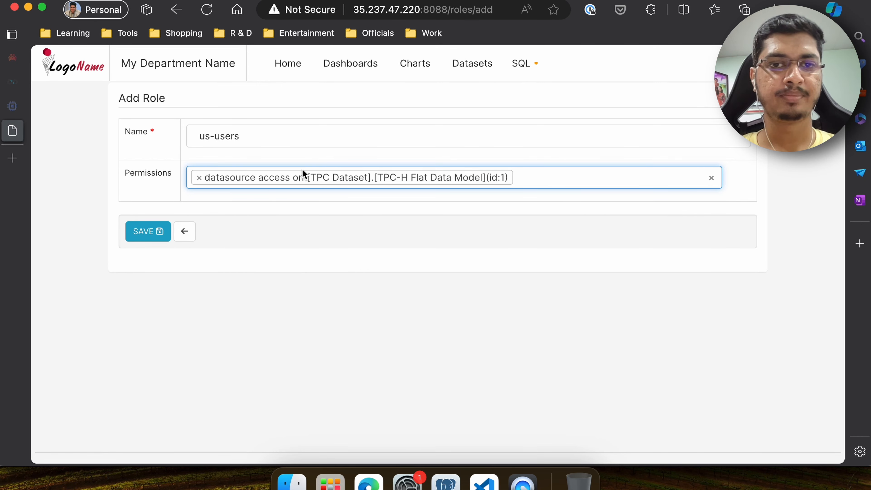
left_click(155, 232)
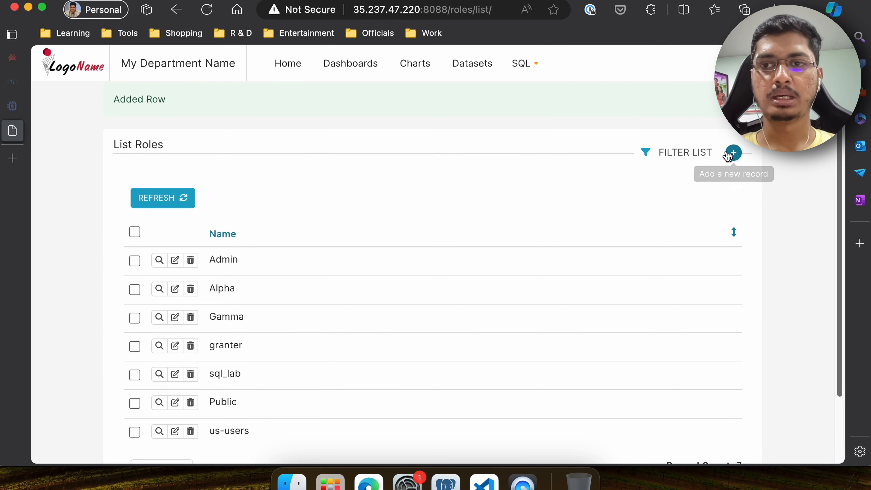
- Create a role india-users with the permission datasource access on [TPC Dataset].[TPC-H Flat Data Model](id:1)
left_click(728, 154)
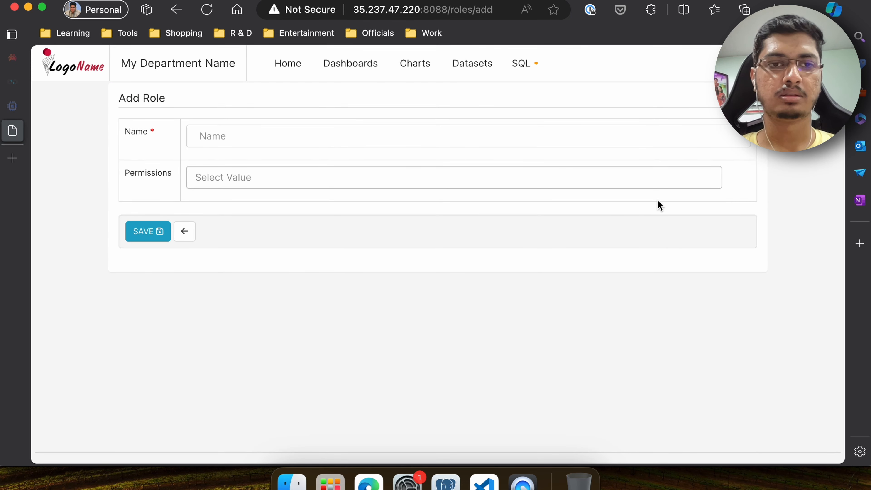
left_click(250, 142)
type("india-users")
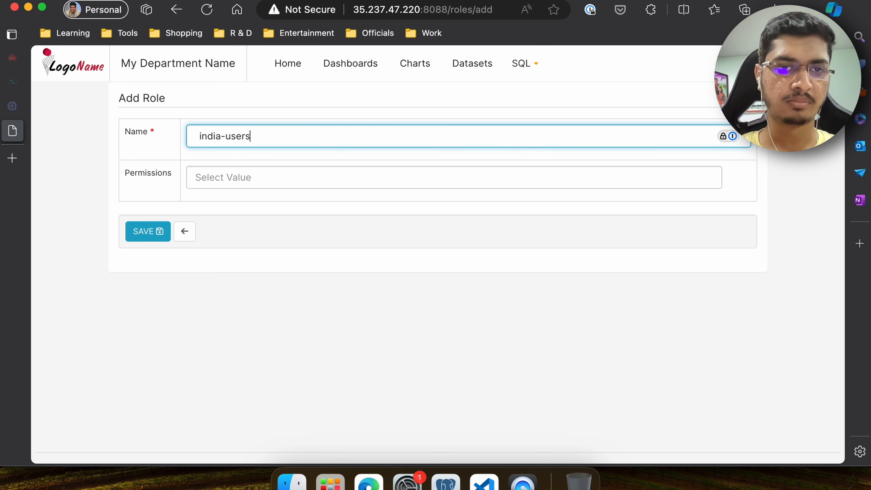
left_click(308, 180)
scroll(292, 259, "down", 5)
type("tpc")
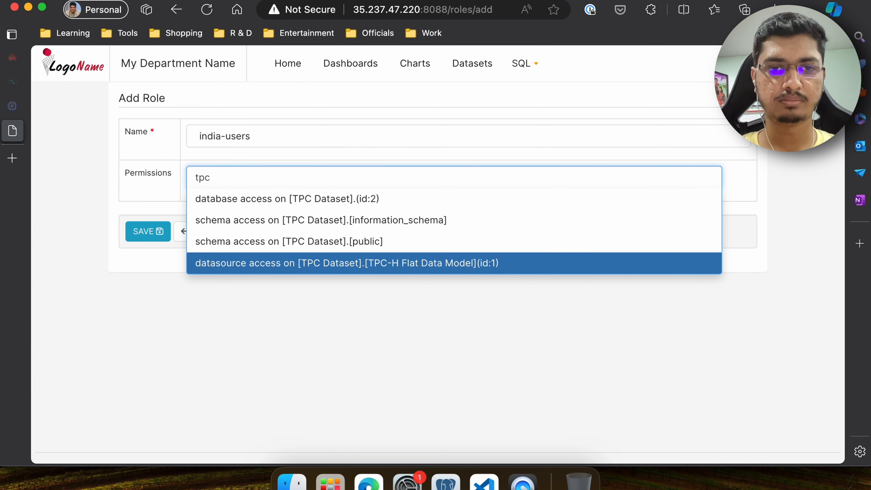
key("Return")
left_click(154, 237)
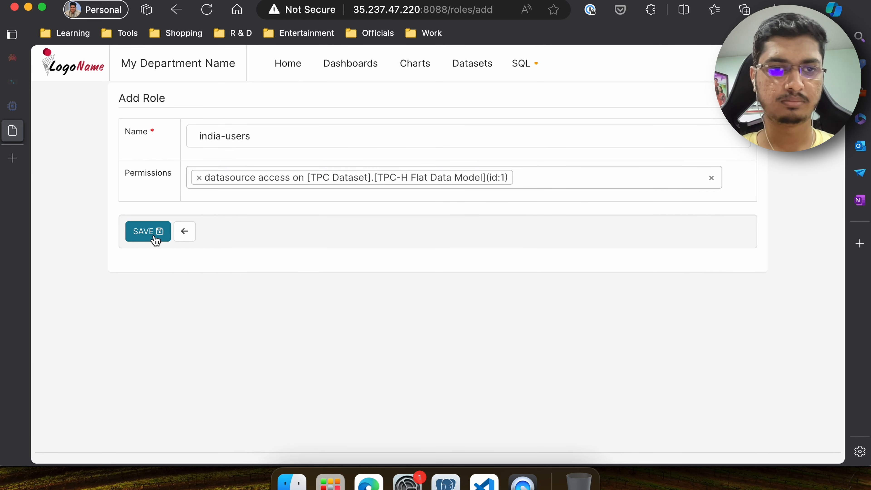
- Create a role all-except with the permission datasource access on [TPC Dataset].[TPC-H Flat Data Model](id:1)
scroll(400, 308, "down", 3)
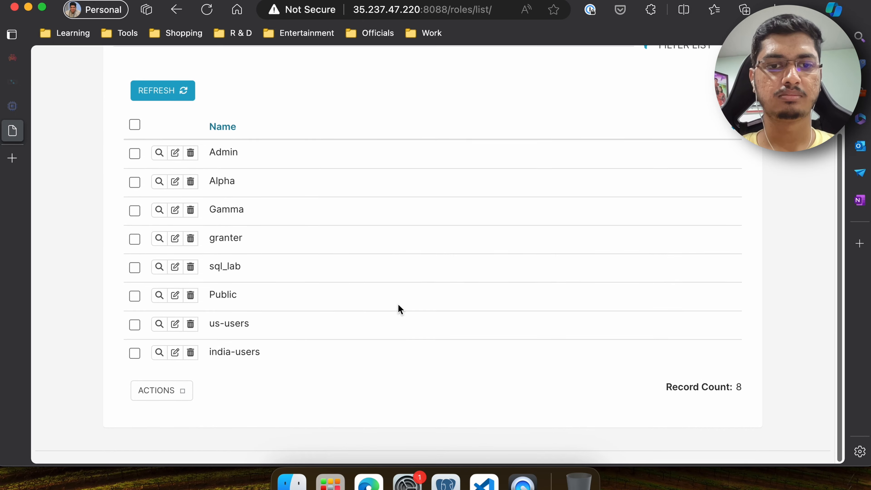
scroll(445, 240, "up", 3)
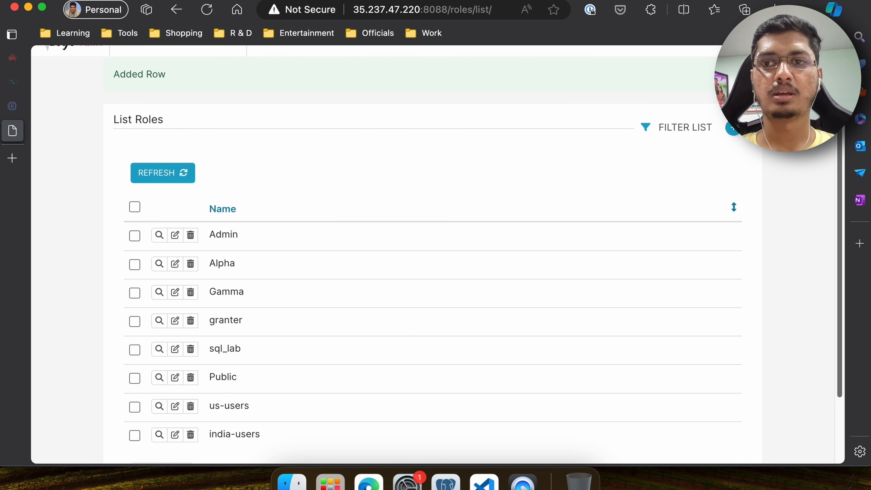
left_click(735, 133)
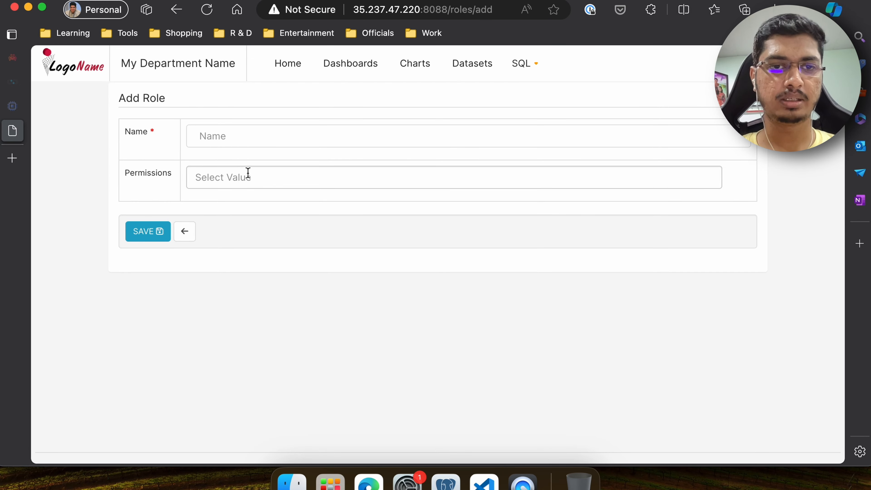
left_click(227, 141)
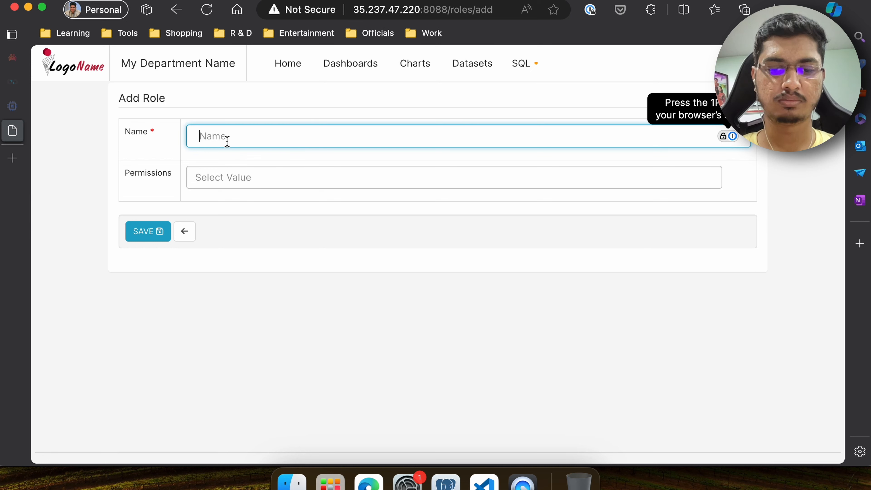
type("all-except")
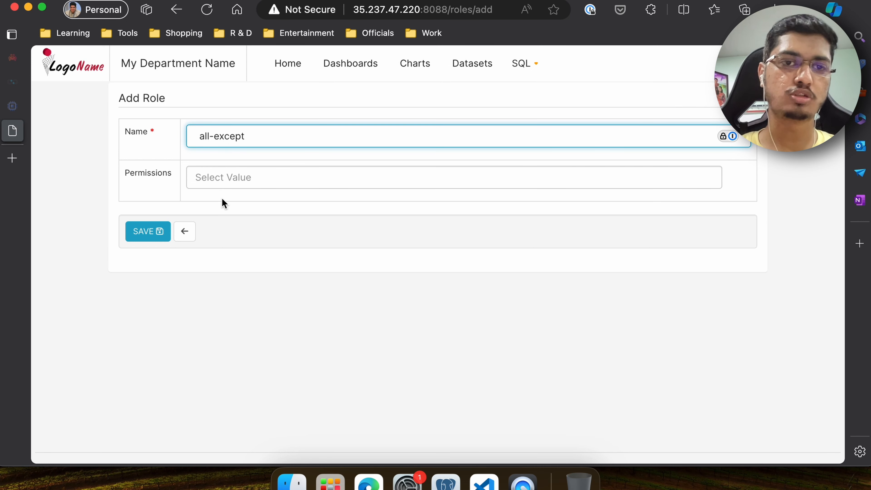
left_click(238, 175)
scroll(307, 305, "down", 20)
type("id")
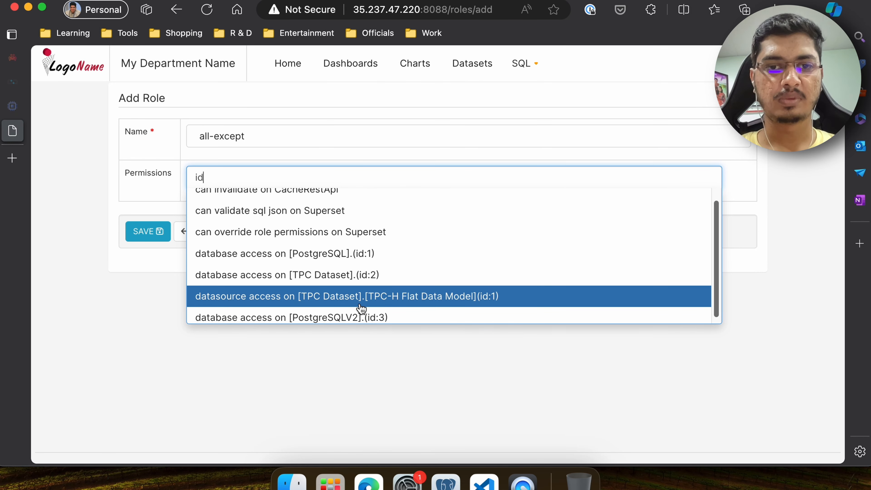
left_click(360, 305)
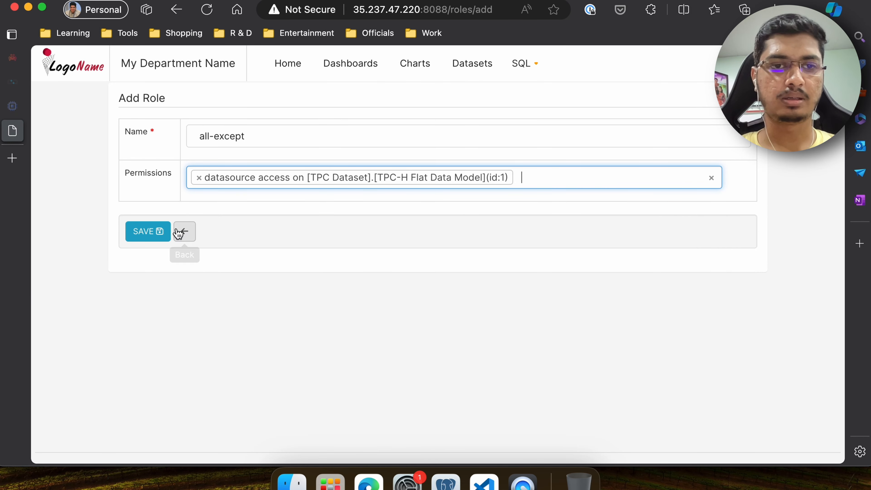
left_click(148, 231)
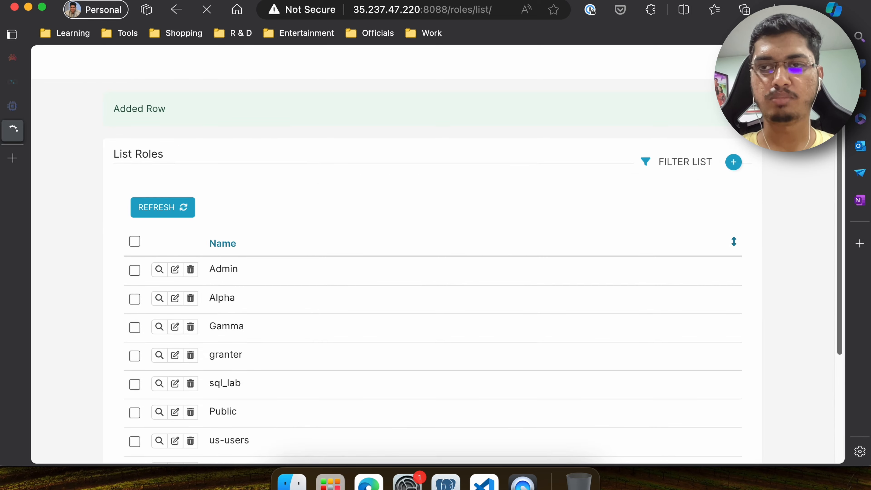
- Open the user list and add the us-users role to the us user, saving the change
mouse_move(795, 63)
left_click(737, 120)
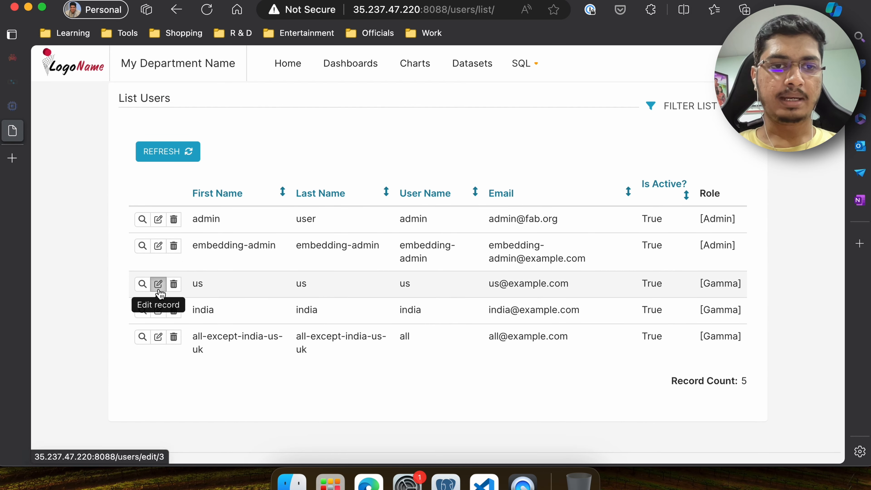
left_click(158, 284)
scroll(392, 315, "down", 3)
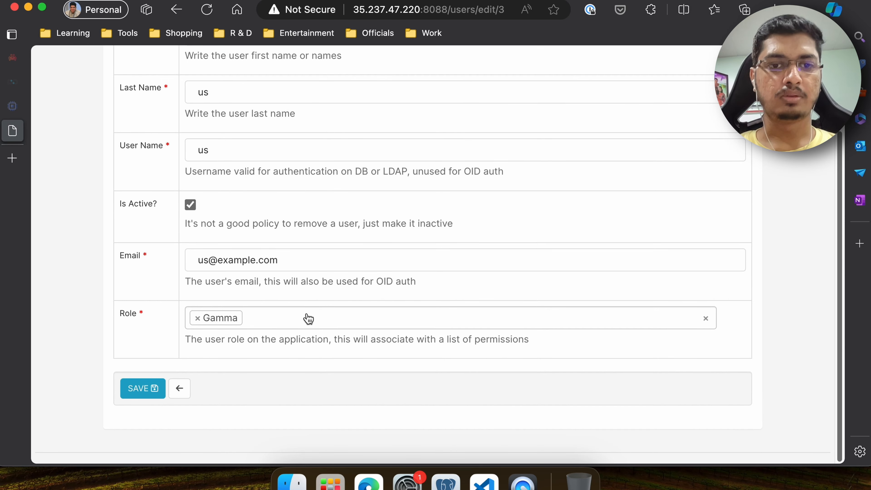
left_click(305, 316)
scroll(297, 268, "down", 2)
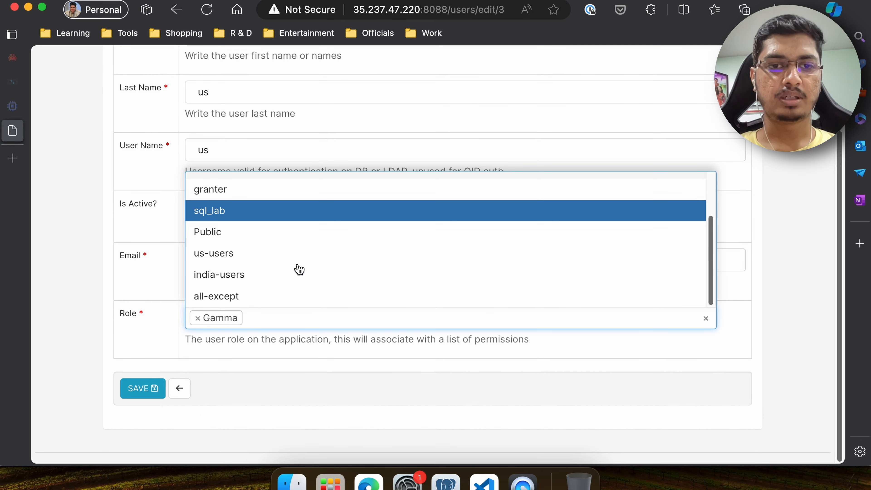
left_click(218, 256)
left_click(136, 410)
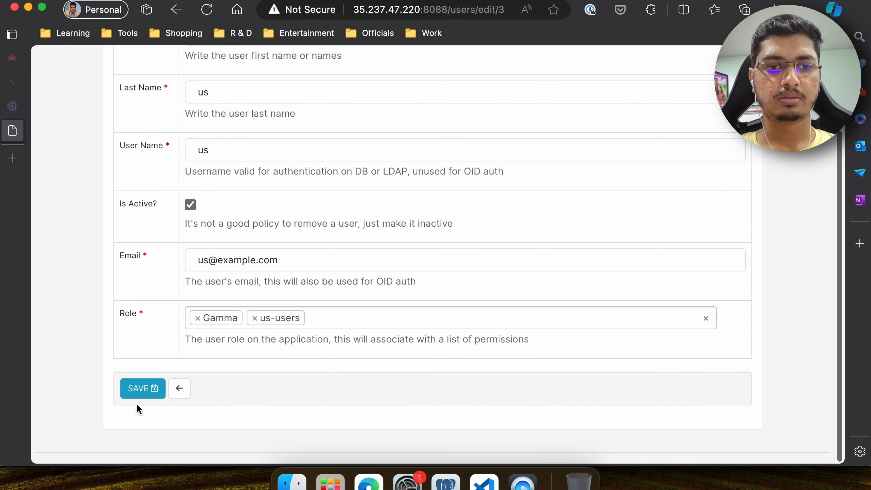
left_click(131, 391)
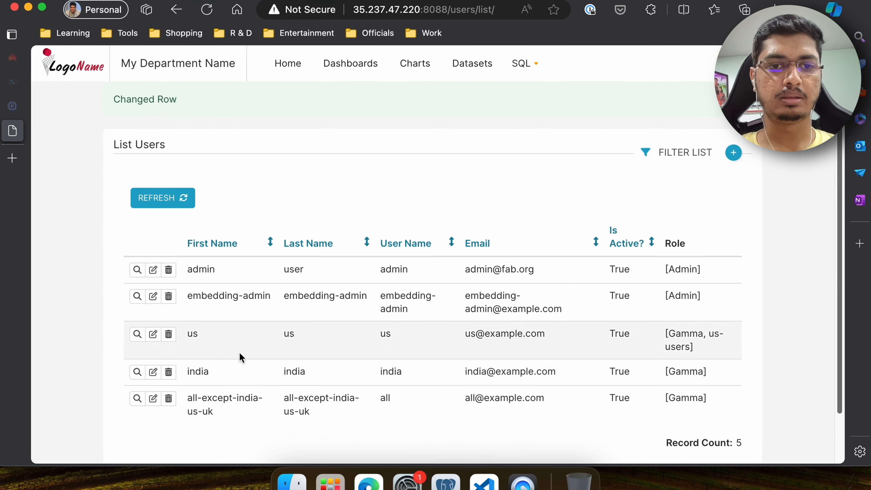
- Edit the india user, add the india-users role, and save the change
left_click(163, 375)
scroll(379, 365, "down", 5)
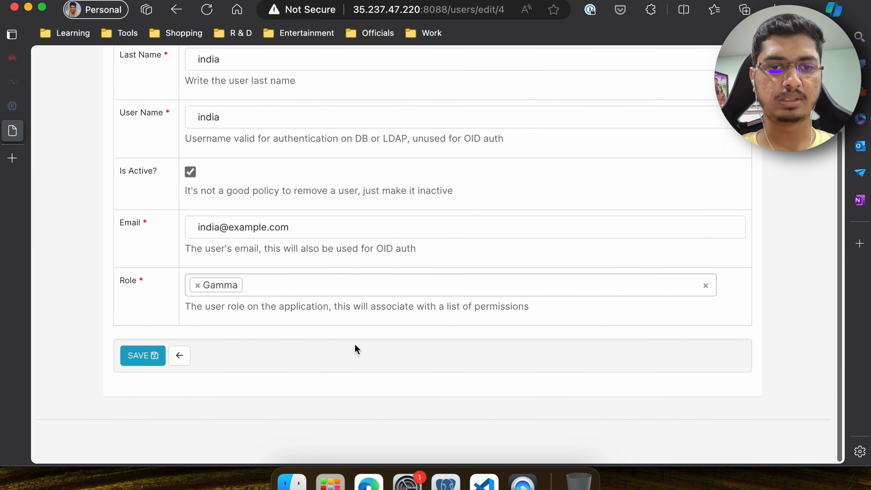
left_click(308, 317)
type("indi")
key("Return")
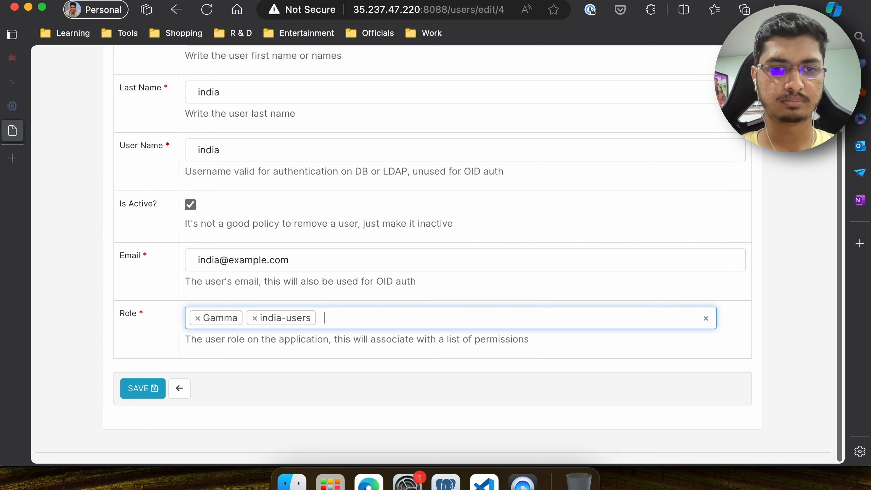
left_click(140, 394)
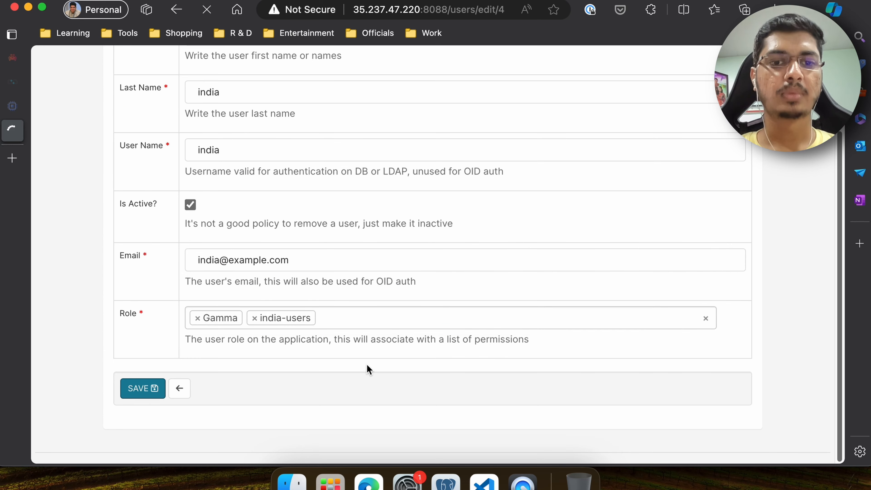
- Edit the all user, add the all-except role, and save the change
scroll(369, 366, "down", 3)
left_click(151, 345)
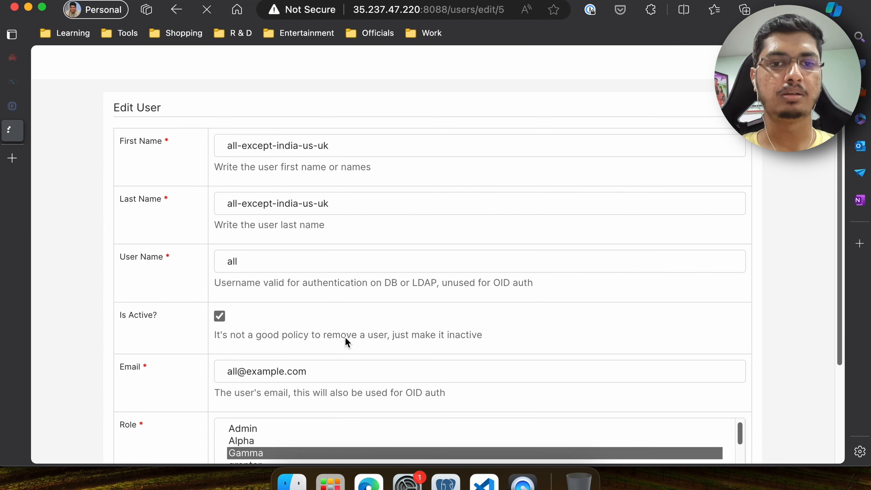
left_click(355, 421)
type("all")
key("Return")
scroll(270, 411, "down", 3)
left_click(139, 393)
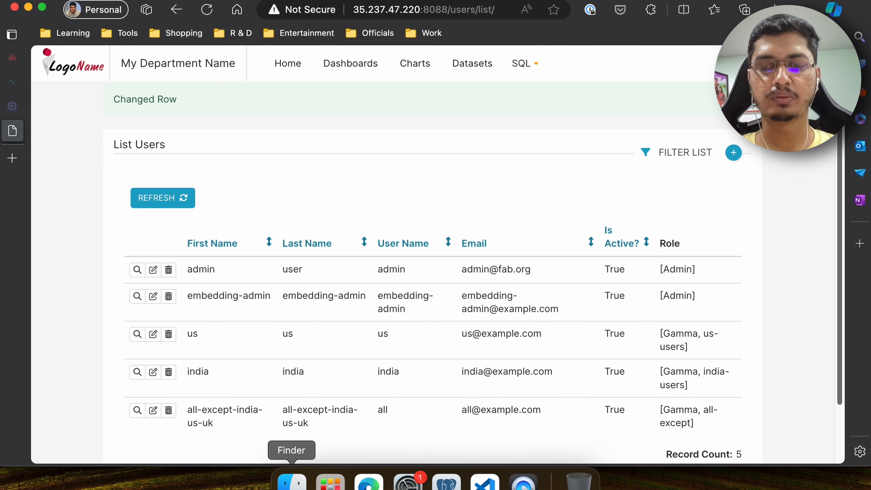
- Open the Row Level Security filter list
mouse_move(796, 63)
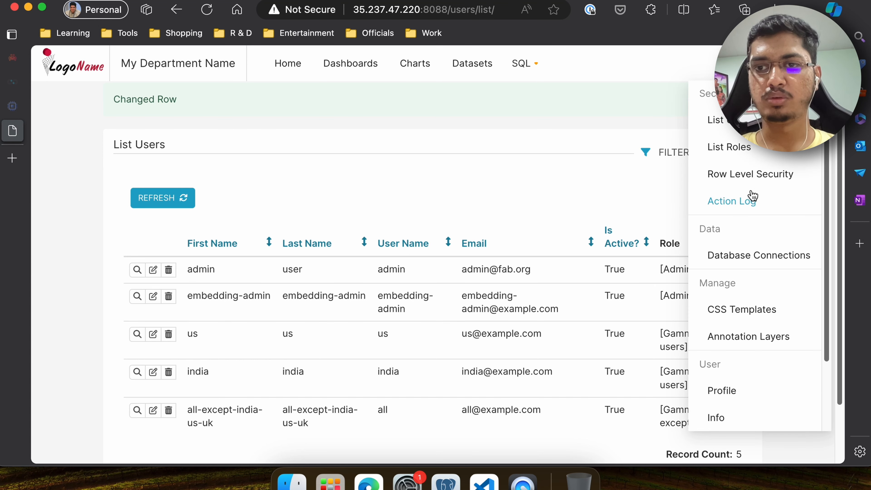
left_click(750, 175)
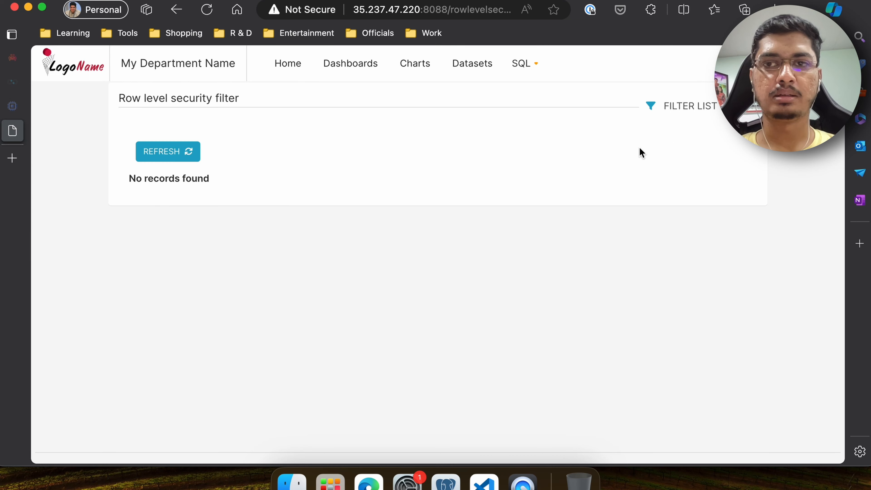
- Open a private browser window and sign in to Superset as the us user with its e-mail and password
left_click(805, 10)
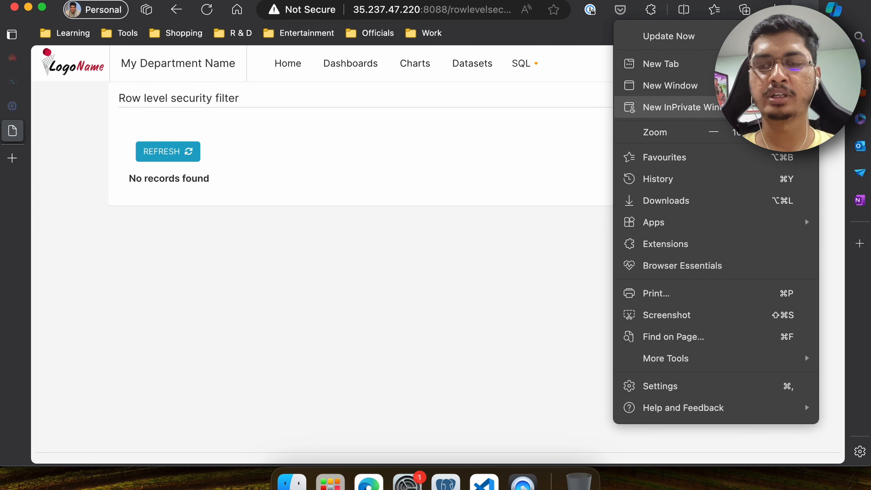
left_click(754, 107)
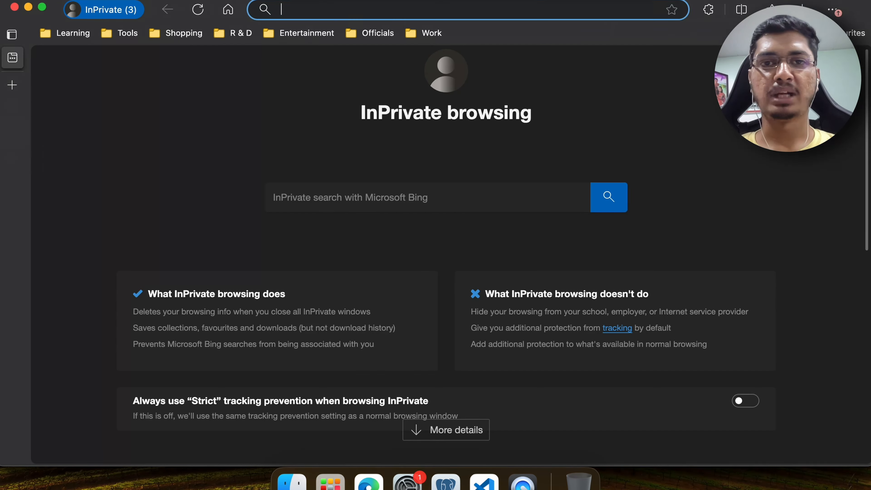
left_click(28, 7)
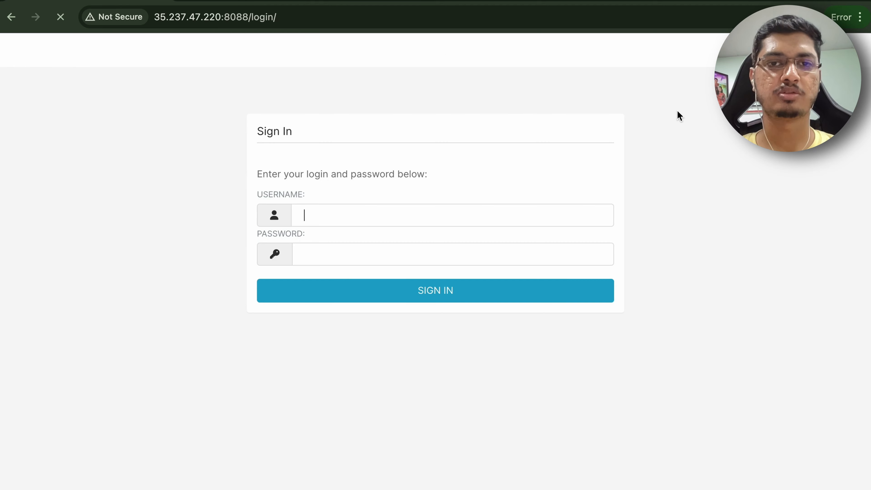
type("@@example.com")
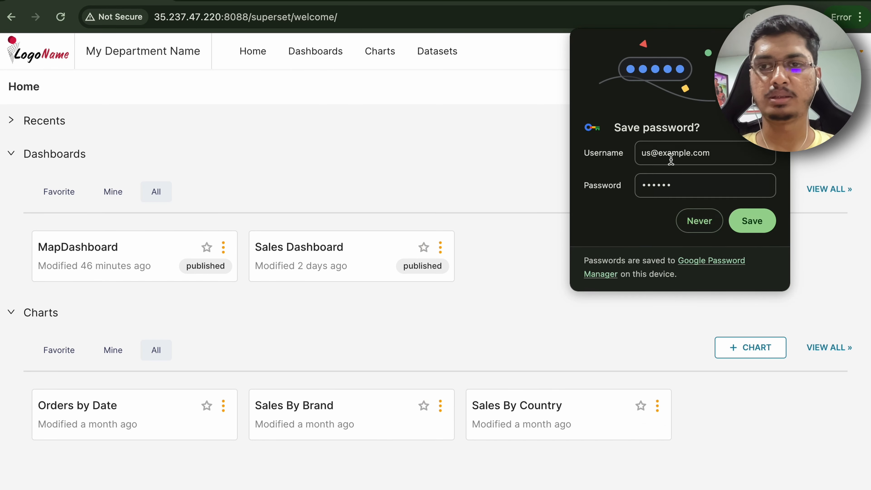
- Decline saving the password and open the MapDashboard as the us user
left_click(699, 221)
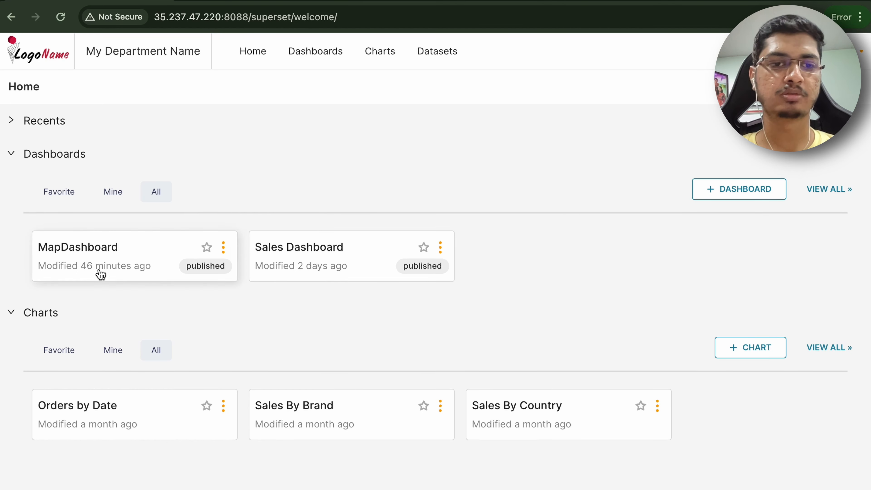
left_click(103, 260)
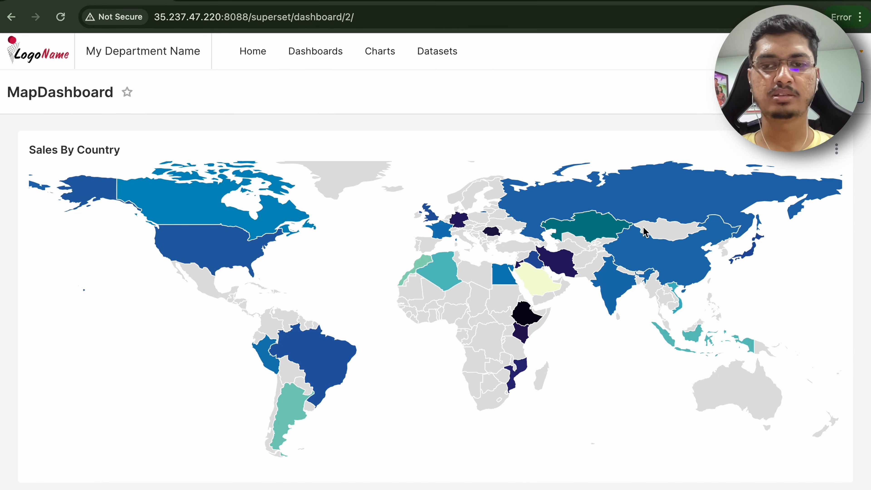
- Switch back to the admin browser and name the new row level security filter rls-us
key("ctrl+Right")
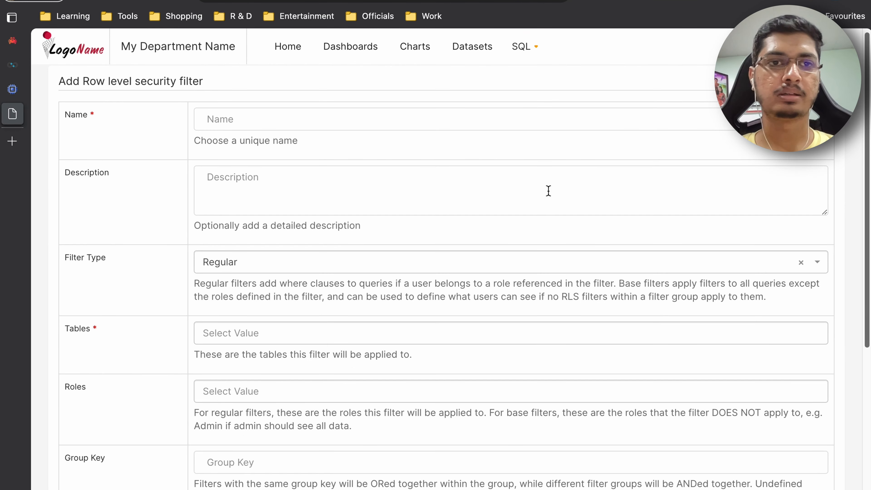
left_click(258, 119)
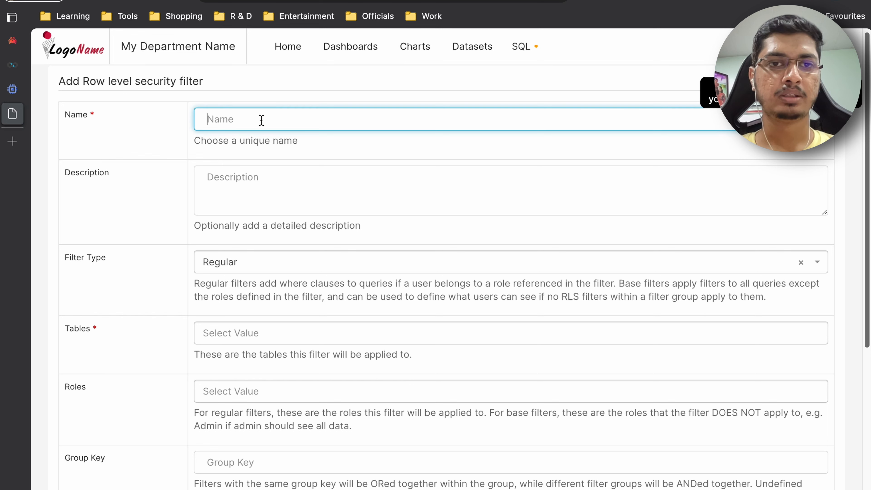
type("us")
key("ctrl+a")
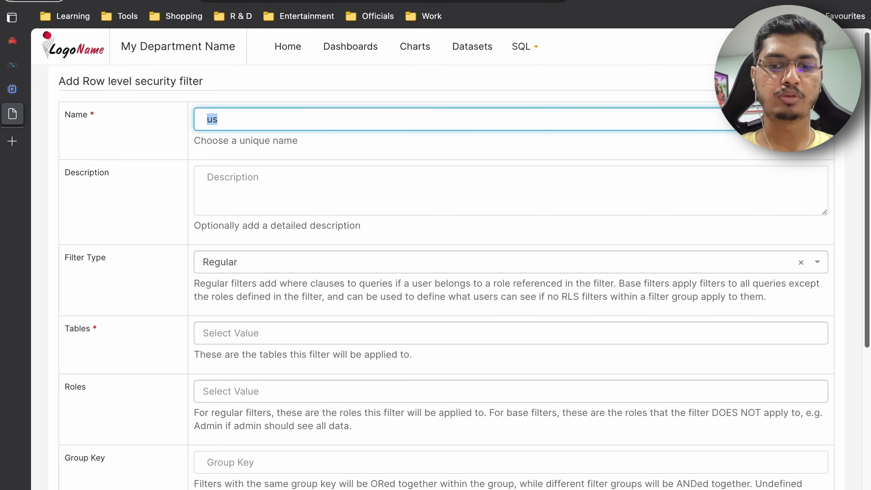
type("rls-")
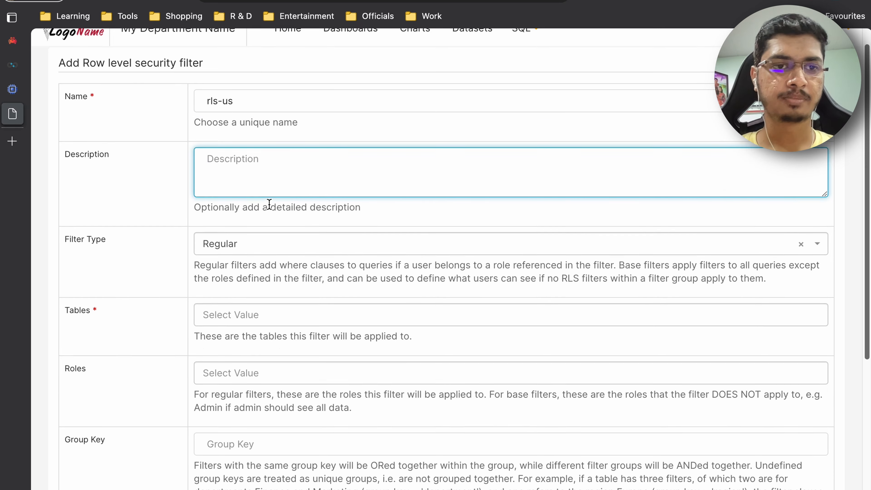
- Set the filter type to Regular
scroll(238, 182, "down", 2)
left_click(237, 182)
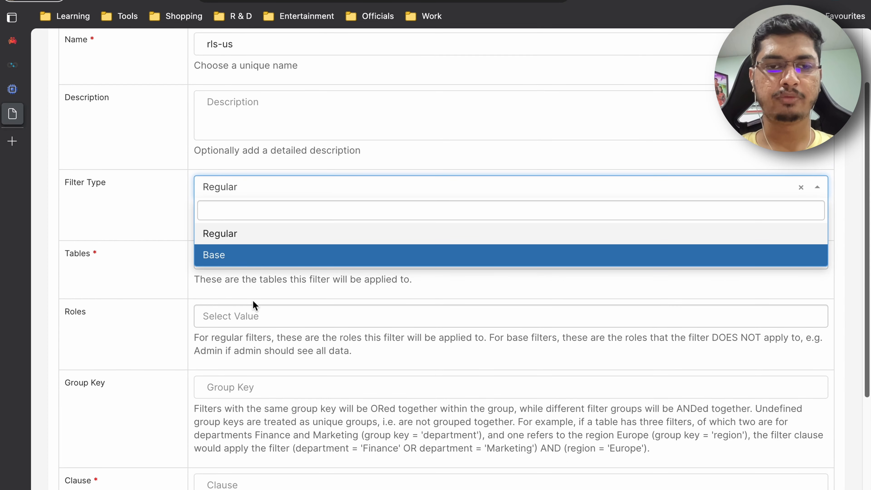
left_click(233, 236)
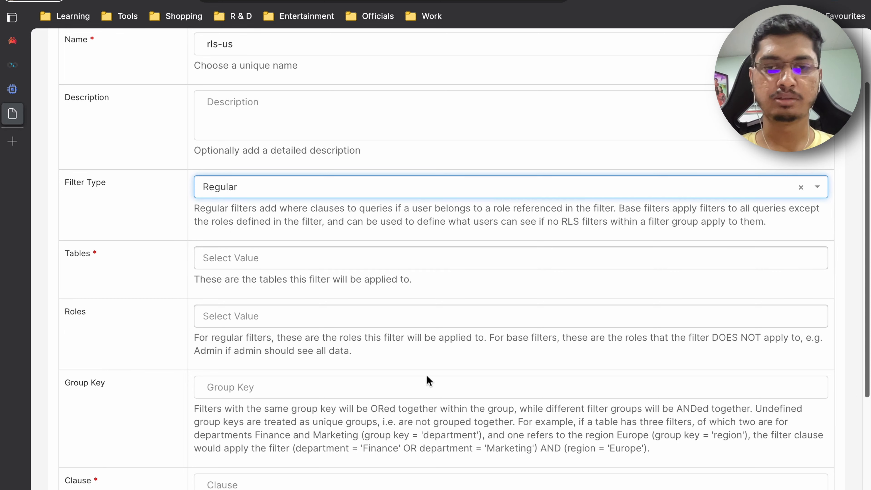
left_click(305, 189)
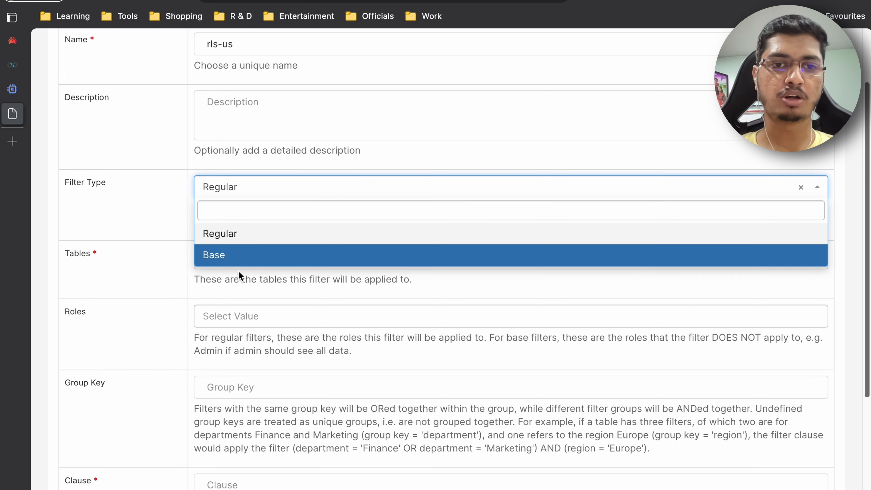
left_click(248, 235)
- Apply the filter to the table public.TPC-H Flat Data Model
scroll(308, 241, "down", 2)
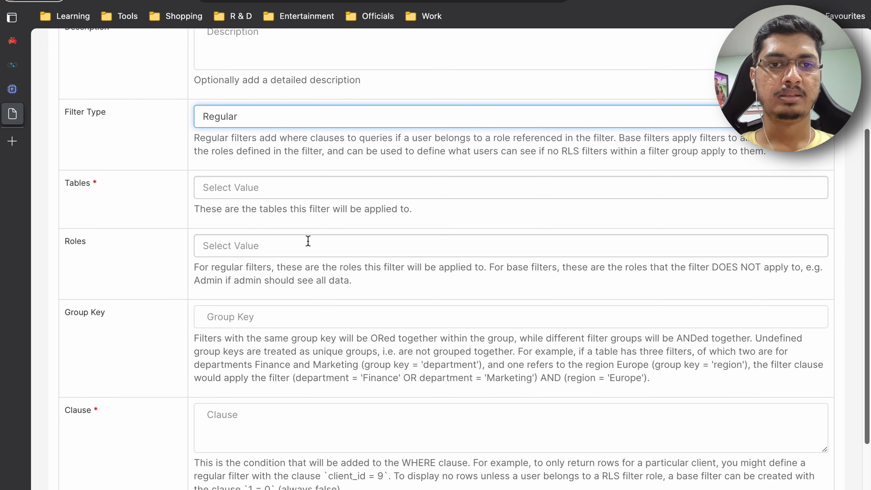
left_click(267, 188)
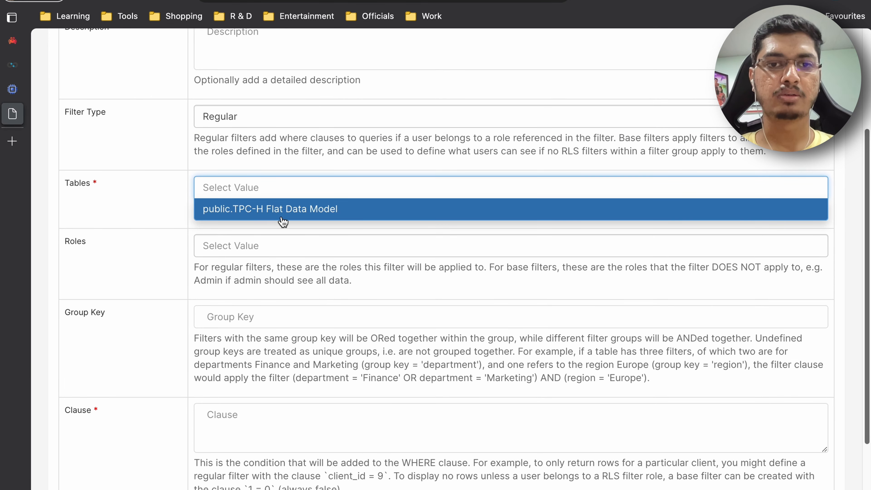
left_click(289, 217)
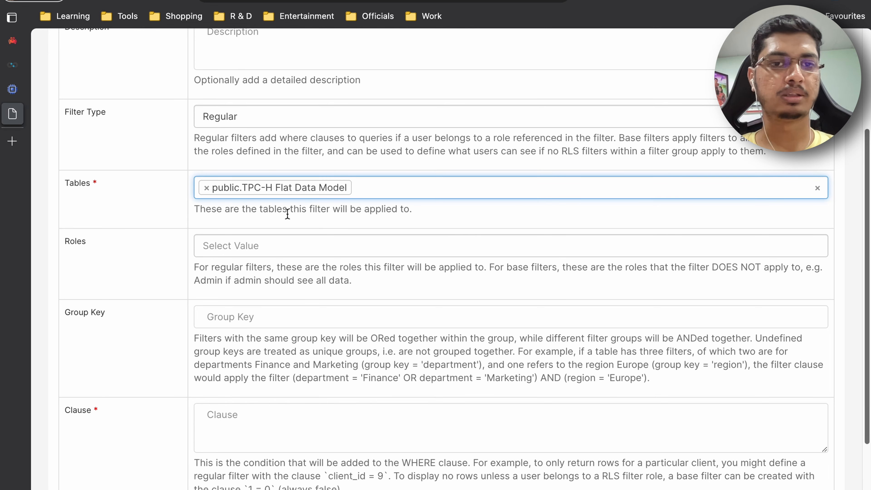
- Assign the us-users role to the filter
scroll(287, 213, "down", 2)
left_click(268, 189)
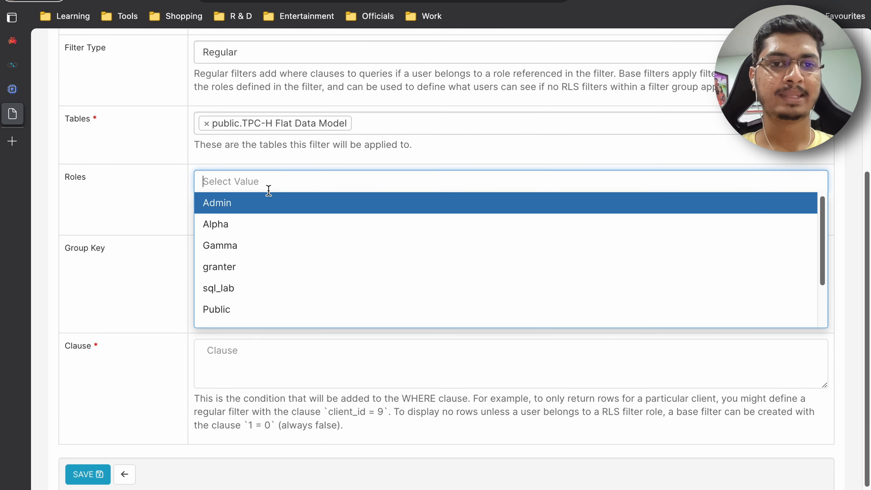
scroll(282, 279, "down", 2)
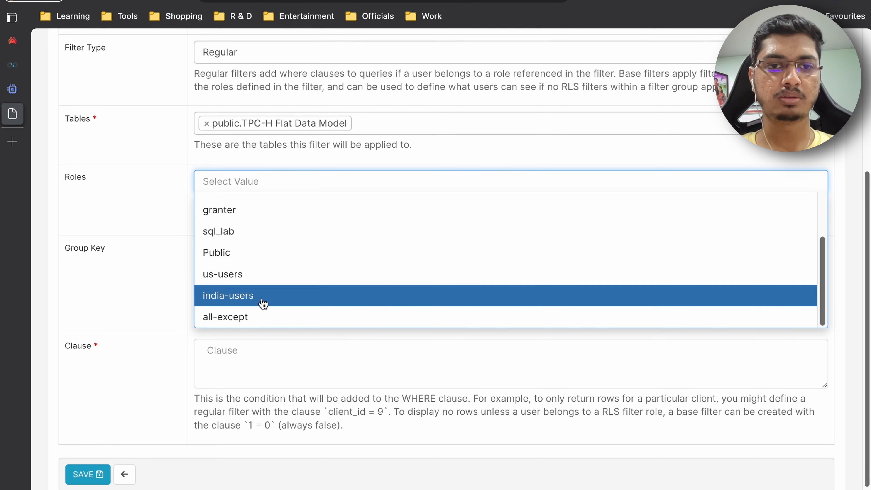
left_click(230, 278)
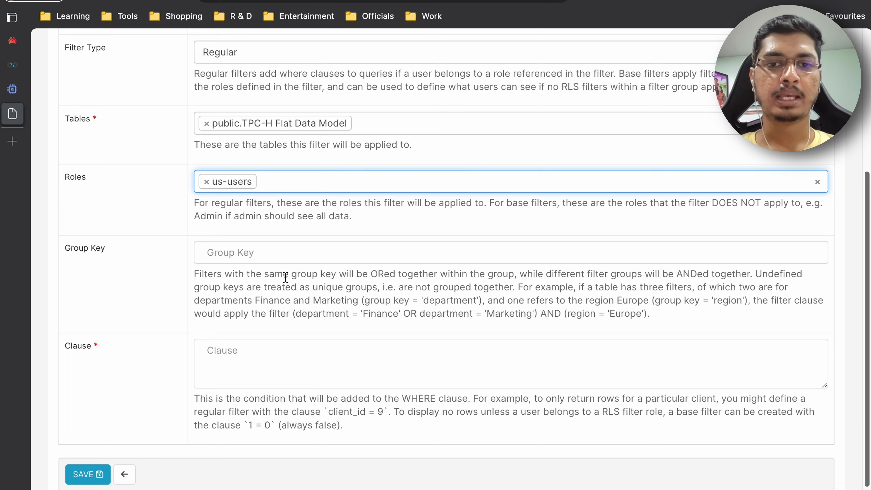
- Enter the filter clause n_name = "UNITED STATES"
scroll(286, 277, "down", 1)
left_click(267, 315)
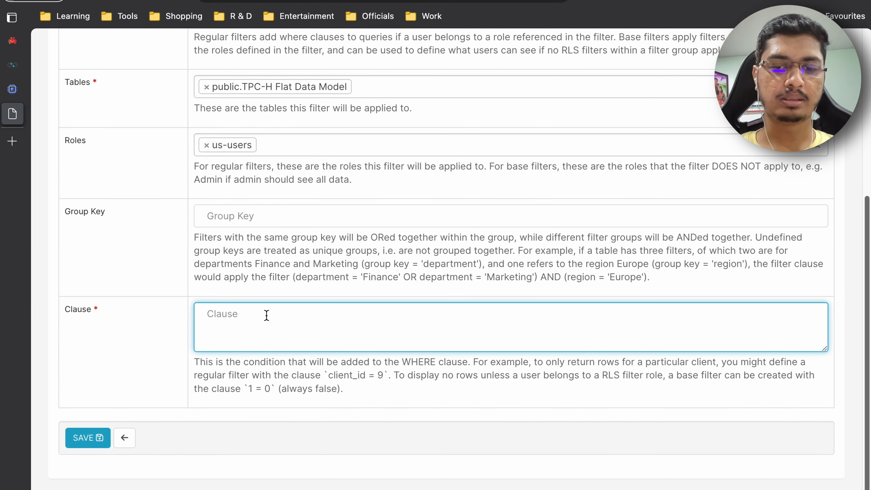
type("n_name =")
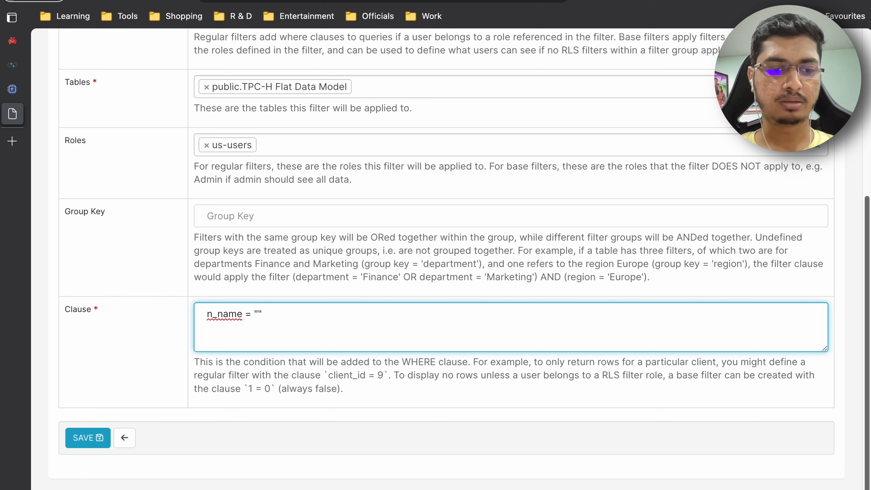
type("UNITED STATES")
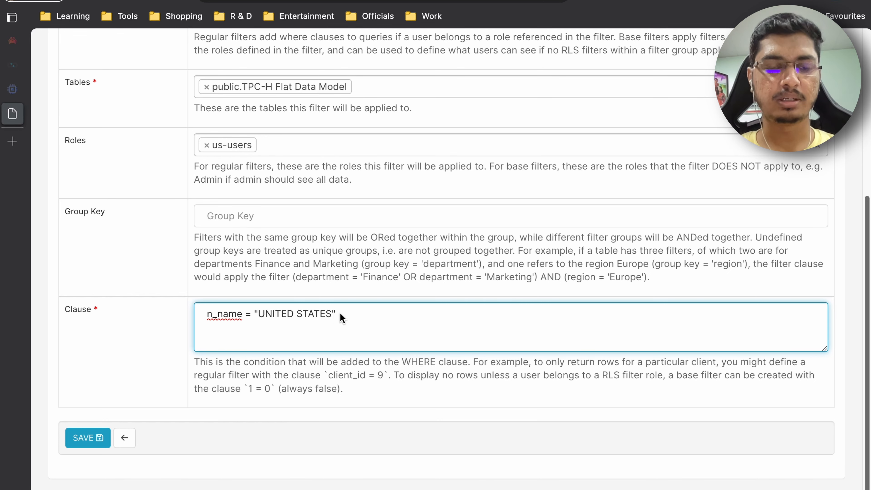
- Review the filled-in fields of the rls-us filter form
scroll(314, 253, "up", 3)
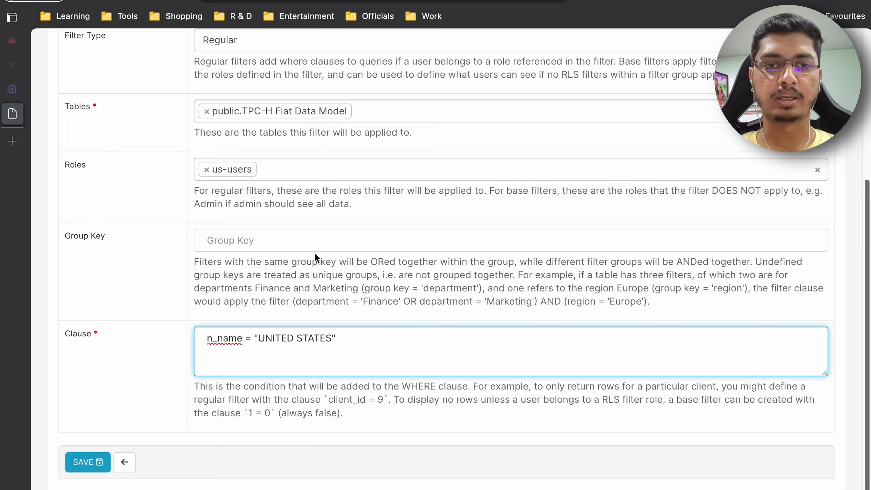
scroll(315, 253, "up", 3)
scroll(313, 256, "down", 5)
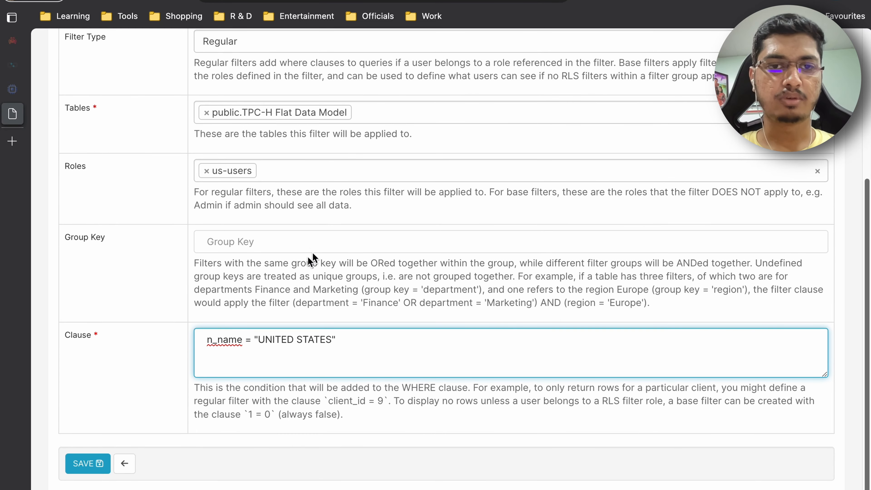
scroll(358, 283, "up", 2)
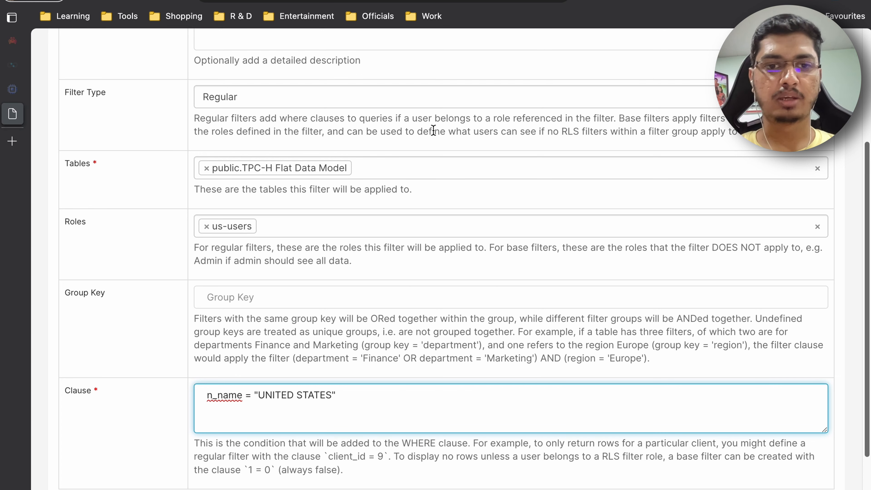
scroll(433, 130, "down", 3)
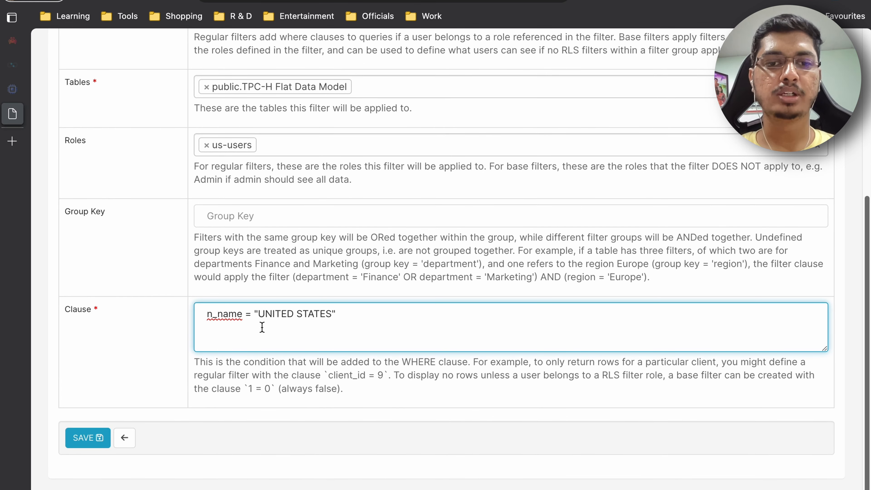
scroll(262, 327, "up", 2)
scroll(262, 327, "up", 1)
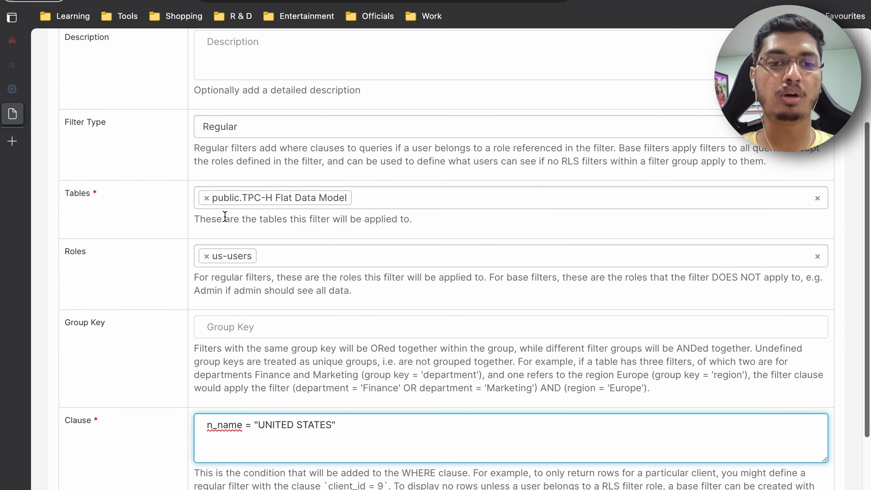
scroll(207, 283, "up", 1)
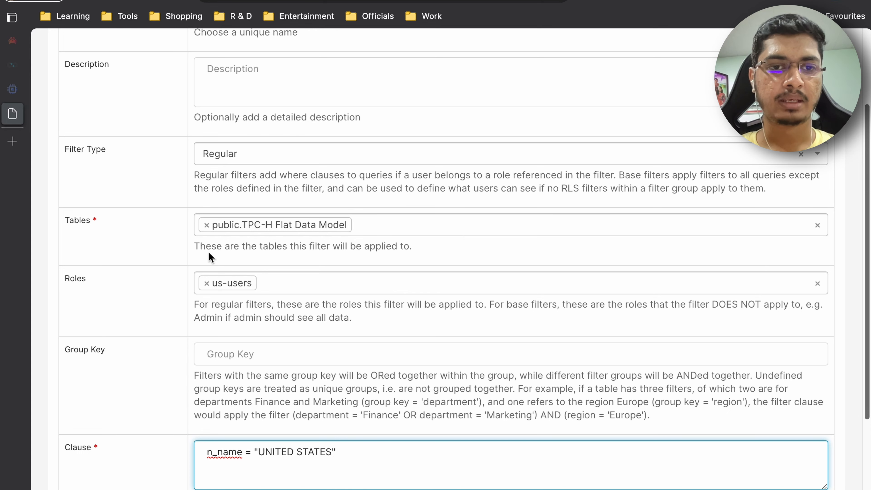
- Save the rls-us row level security filter
scroll(209, 254, "up", 3)
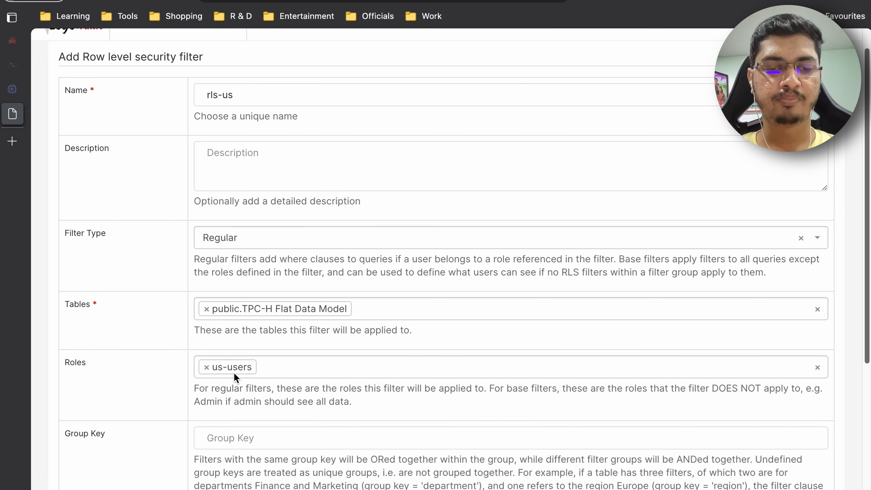
scroll(300, 394, "down", 2)
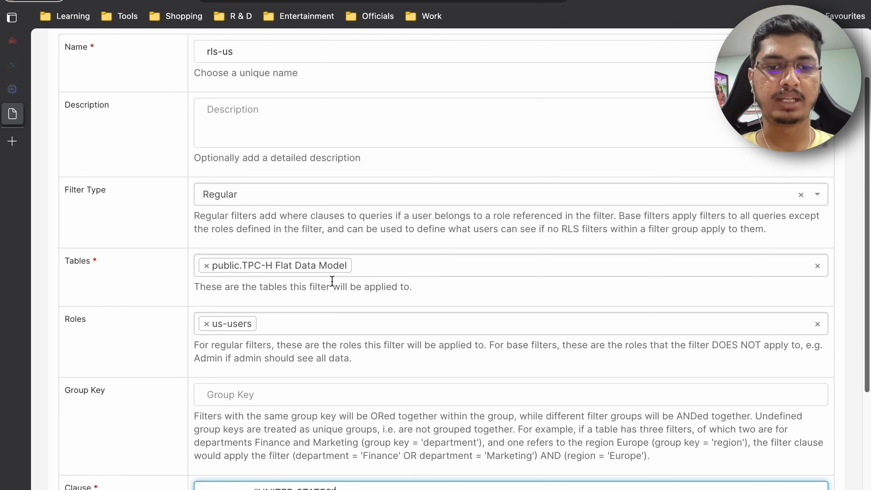
scroll(332, 281, "down", 3)
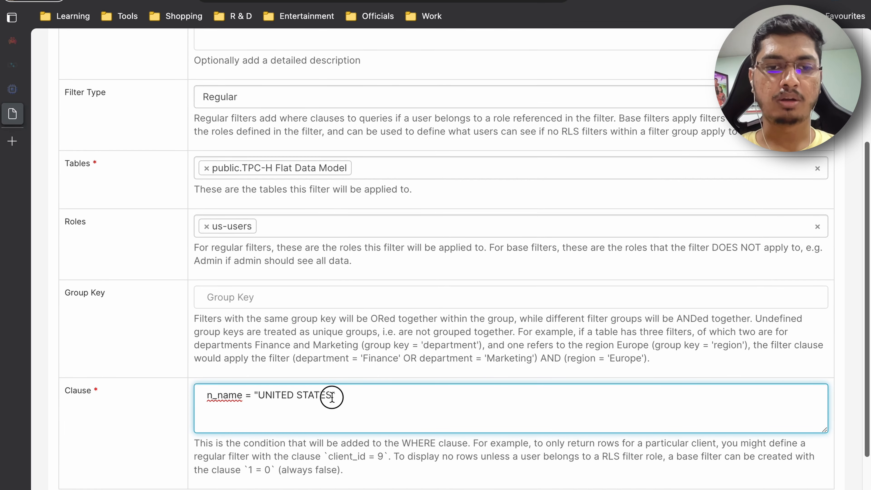
left_click_drag(357, 396, 192, 389)
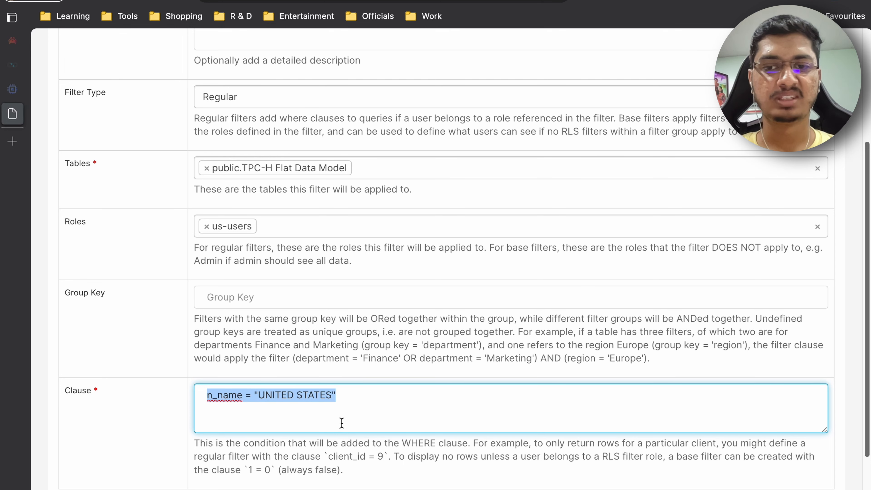
scroll(342, 423, "down", 3)
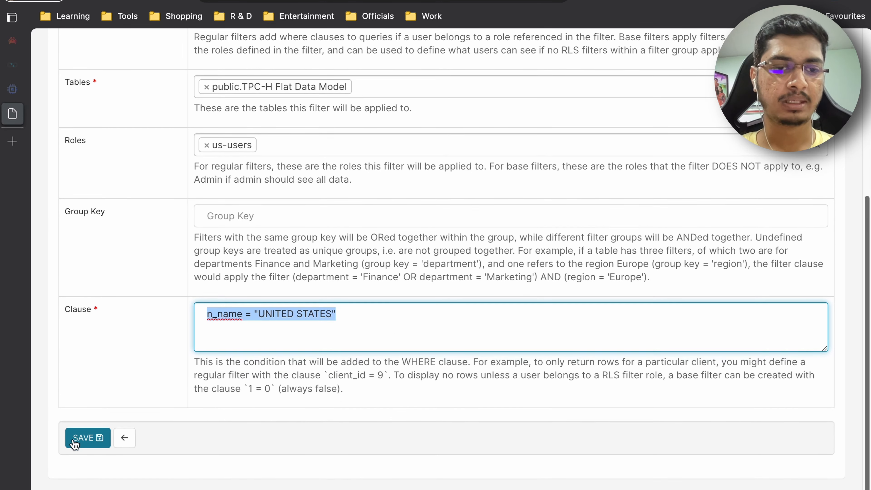
left_click(83, 437)
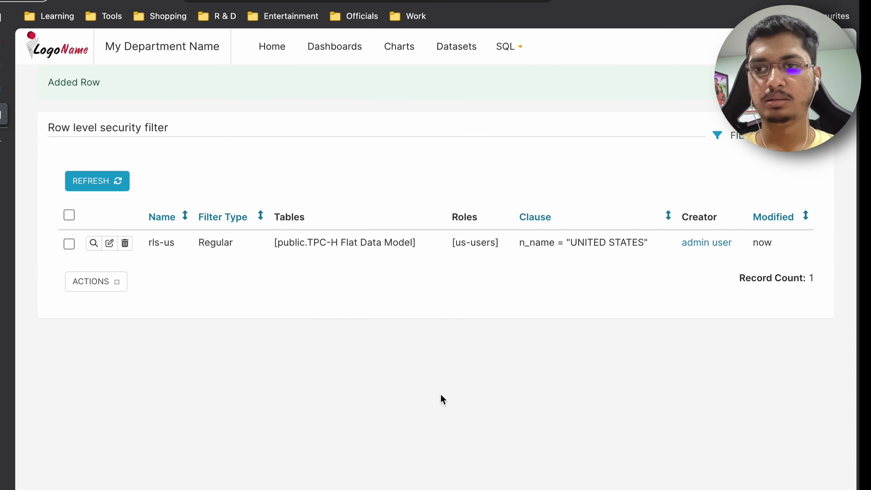
- Check the Sales By Country chart on the MapDashboard
key("ctrl+Left")
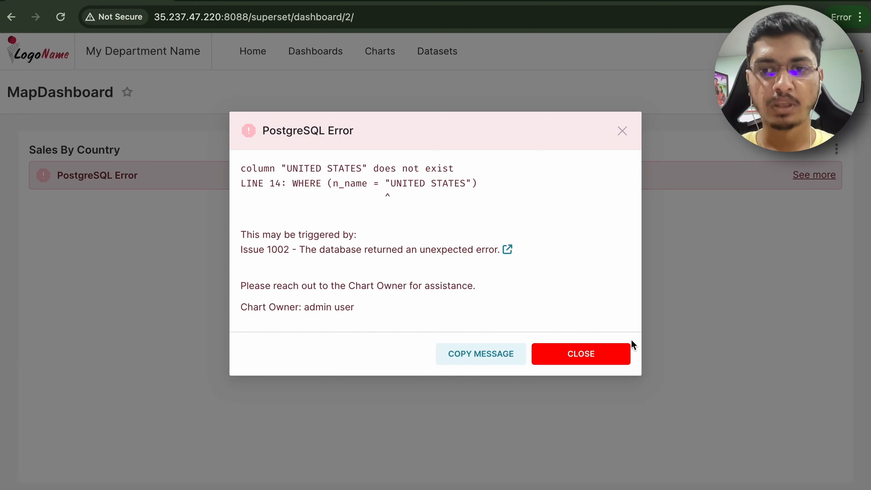
left_click(622, 350)
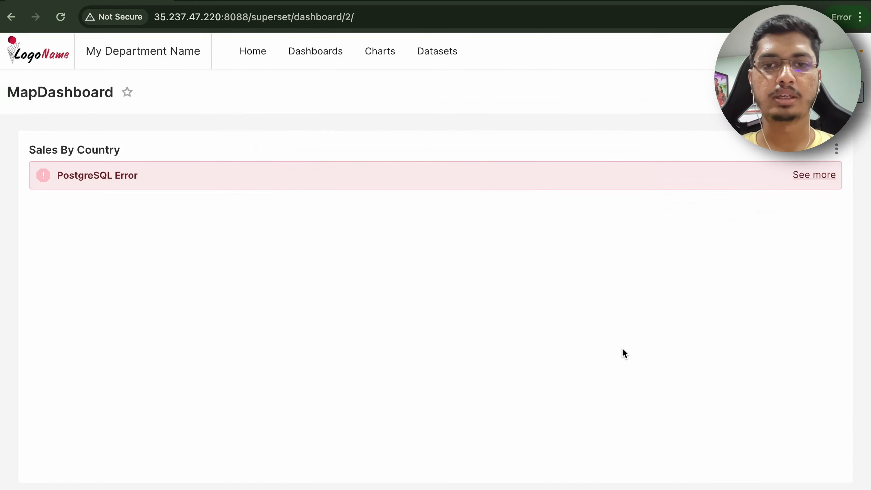
key("ctrl+Right")
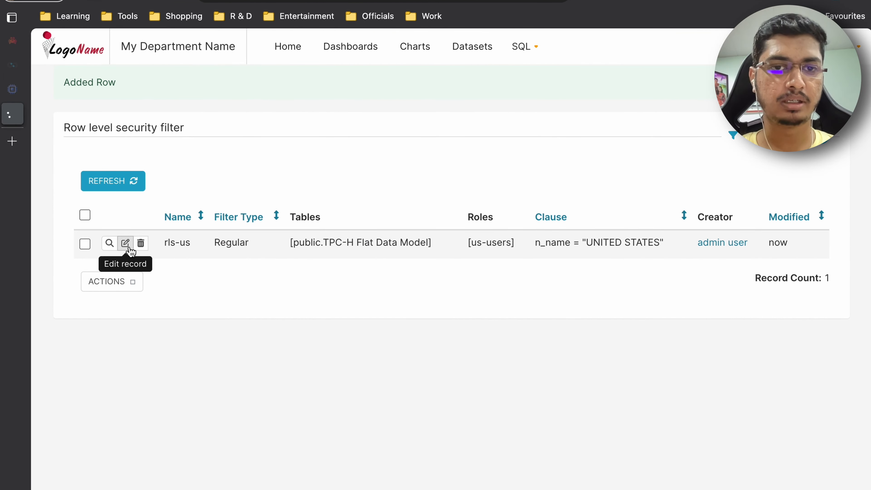
- Edit the rls-us filter's clause to n_name = 'UNITED STATES' with single quotes and save it
left_click(125, 243)
scroll(398, 334, "down", 8)
scroll(396, 333, "up", 1)
left_click(346, 308)
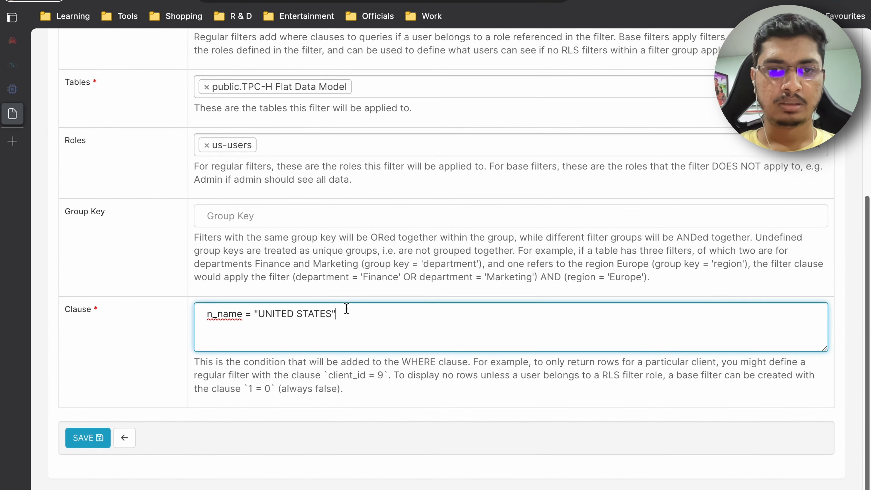
key("alt+Left")
key("BackSpace")
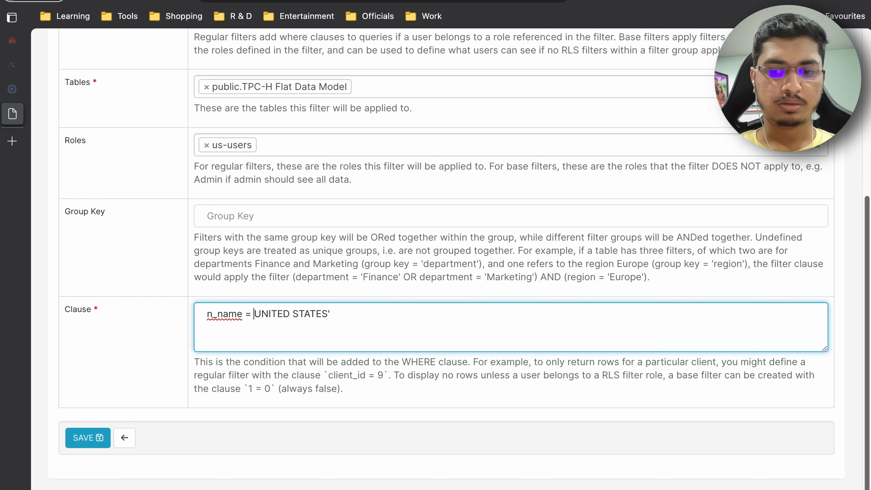
type("'")
left_click(85, 443)
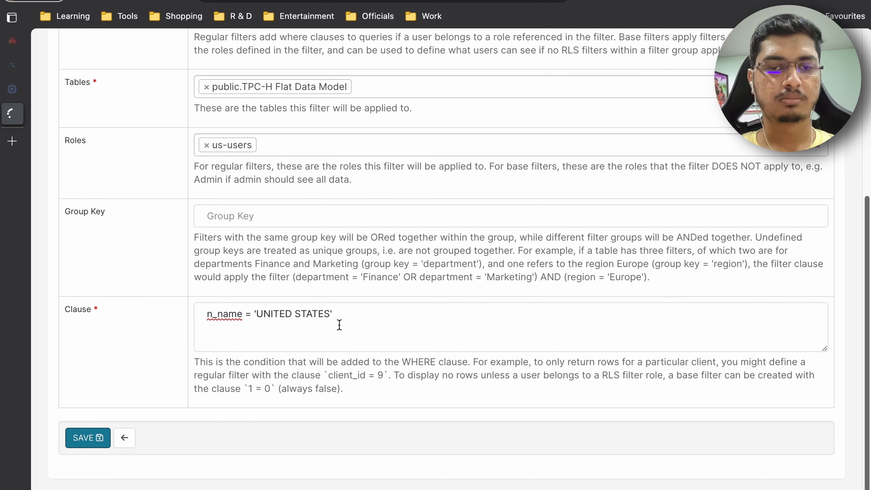
- Reload the MapDashboard and rerun the pg_stat_activity query in pgAdmin
key("ctrl+Left")
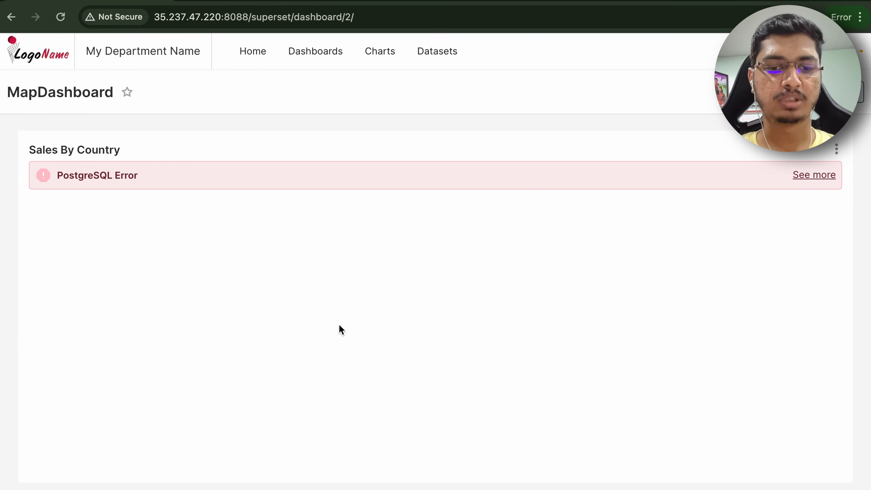
key("super+r")
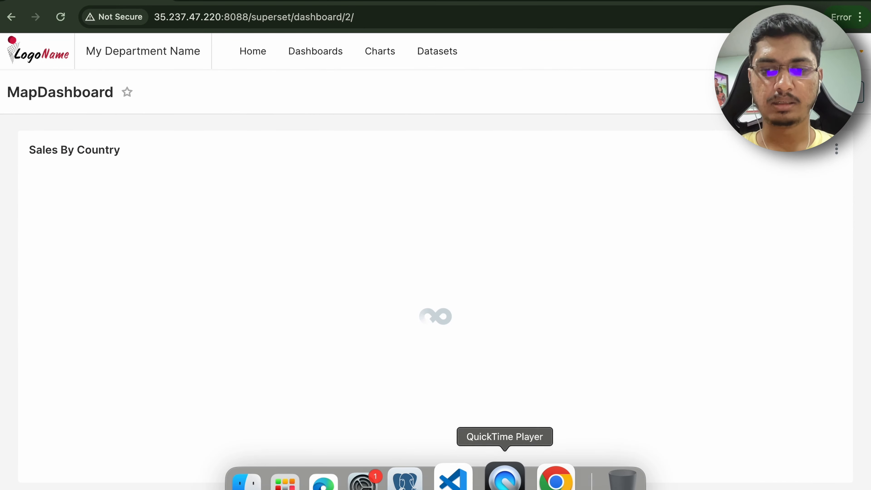
left_click(426, 482)
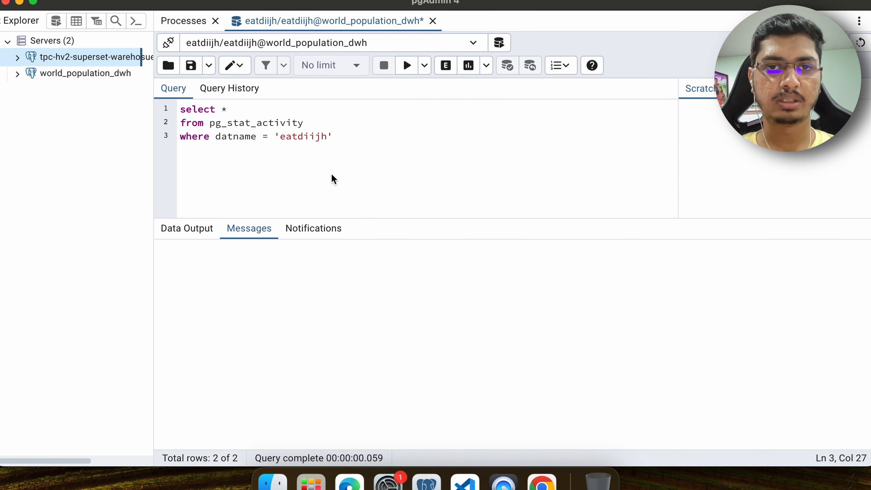
left_click(407, 65)
left_click(667, 217)
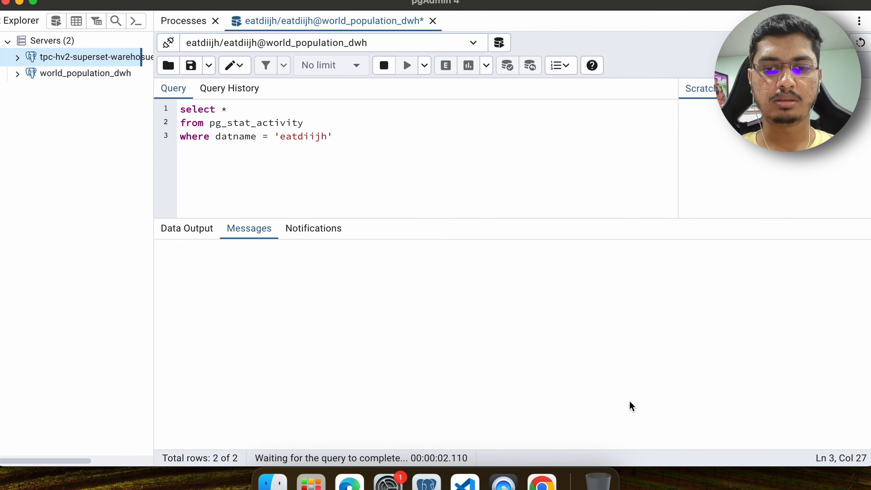
- Inspect the reloaded dashboard map and the query column of the pg_stat_activity results
left_click(550, 483)
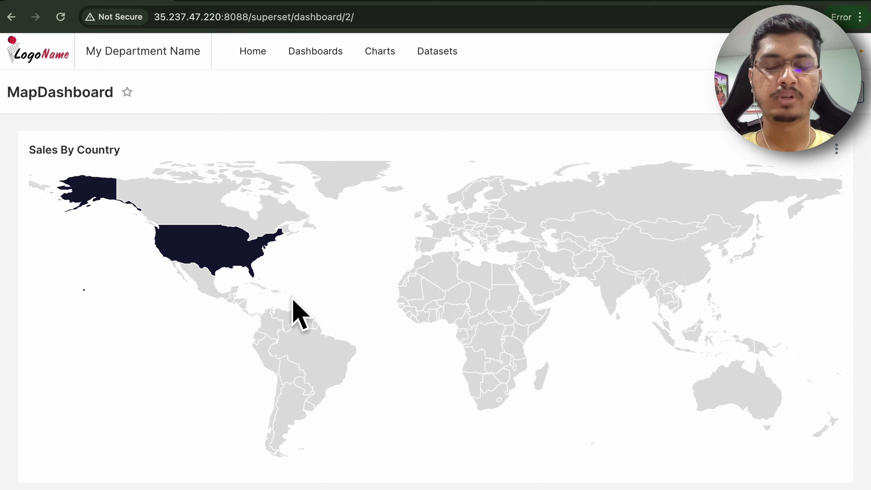
mouse_move(212, 257)
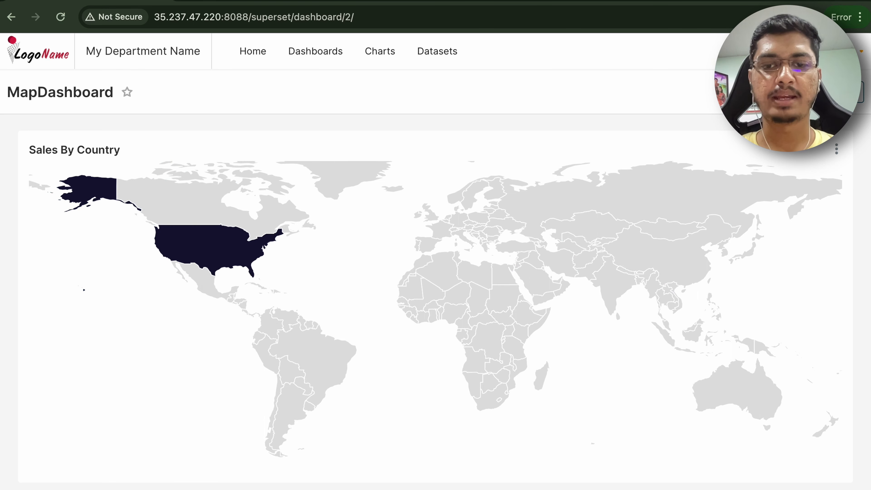
left_click(421, 480)
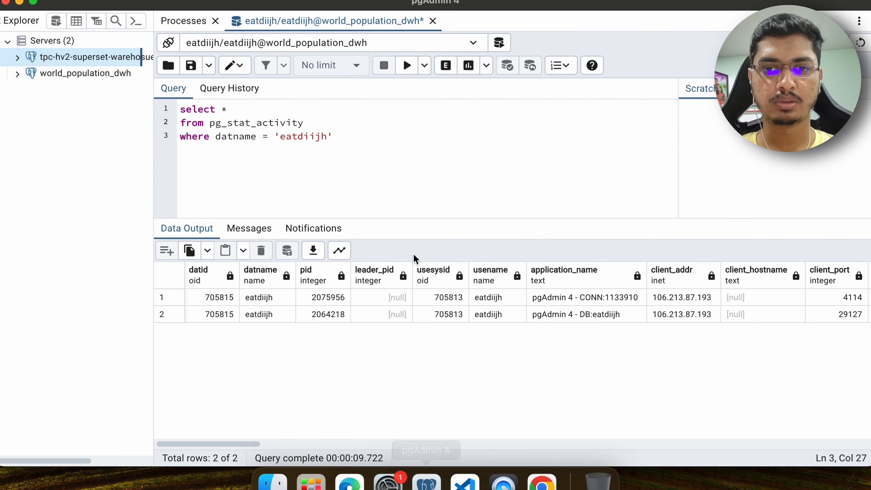
scroll(551, 336, "right", 10)
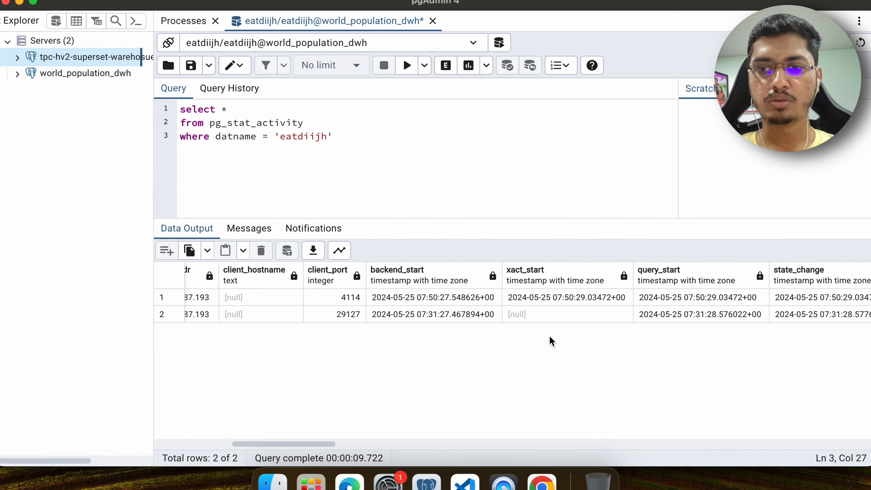
scroll(549, 337, "right", 10)
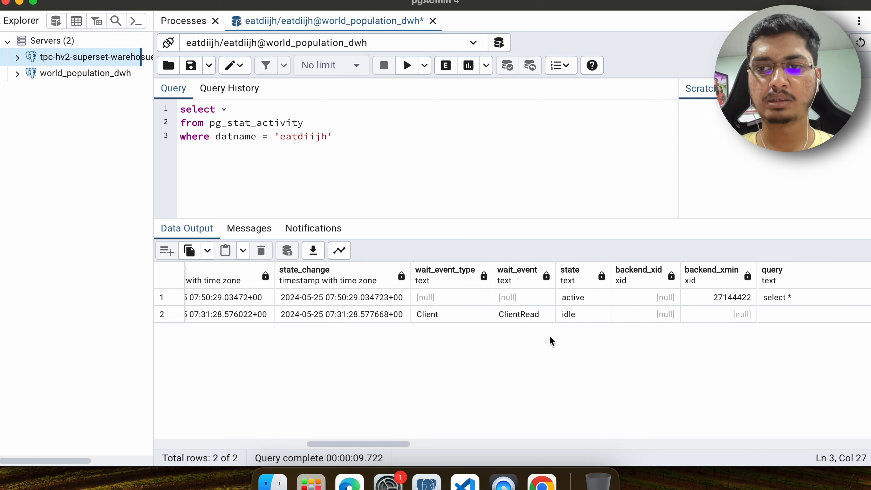
scroll(549, 337, "right", 5)
double_click(632, 305)
left_click(268, 257)
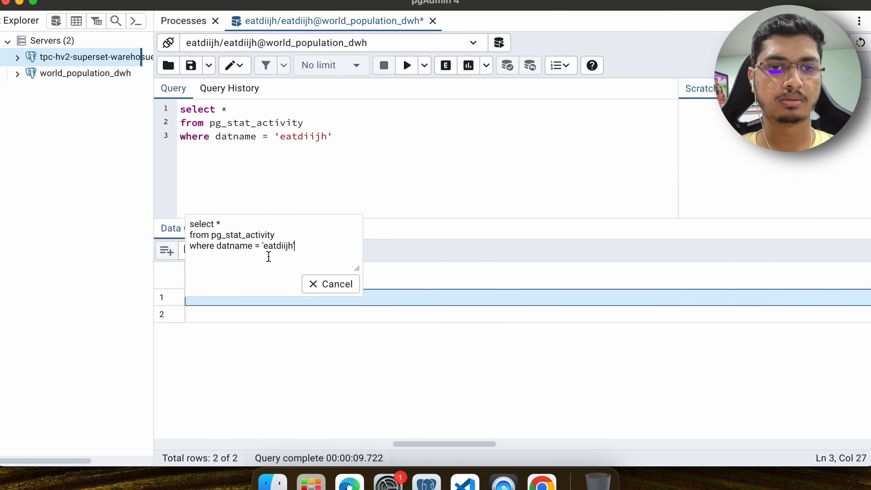
left_click(335, 276)
double_click(379, 311)
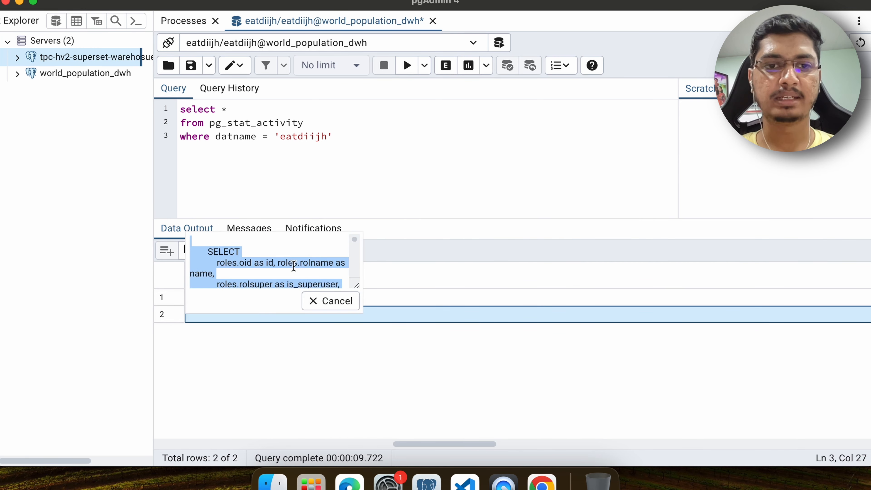
left_click(289, 265)
scroll(289, 264, "down", 3)
left_click(330, 301)
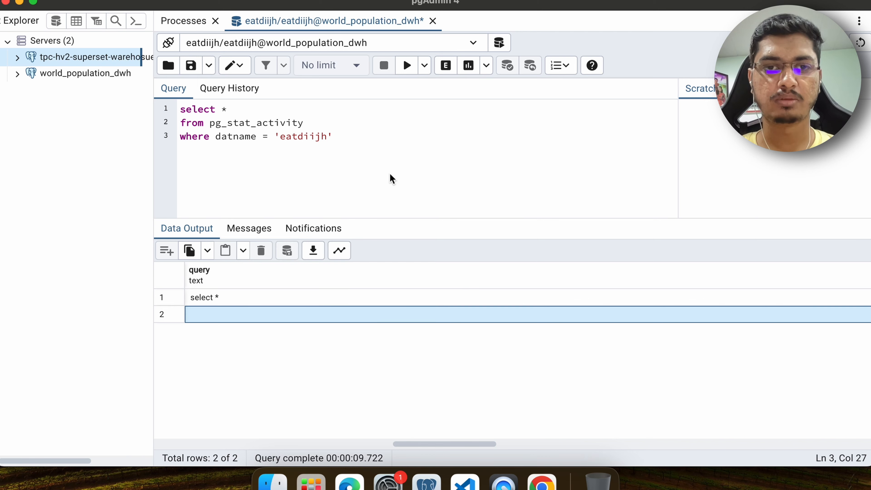
- Log out of Superset and sign in as the india user
key("ctrl+Right")
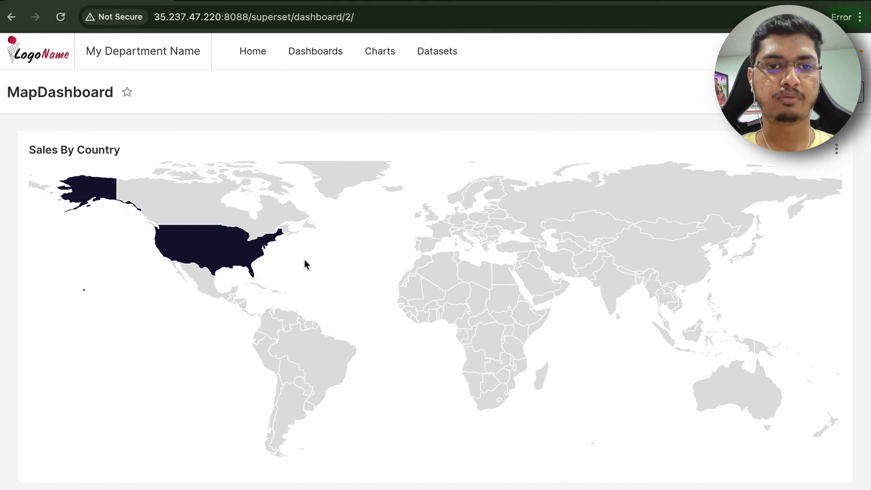
mouse_move(840, 51)
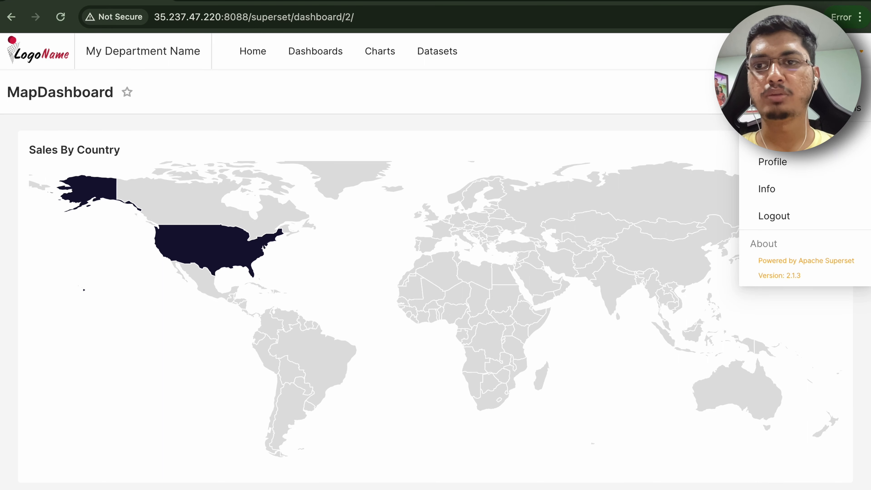
left_click(788, 219)
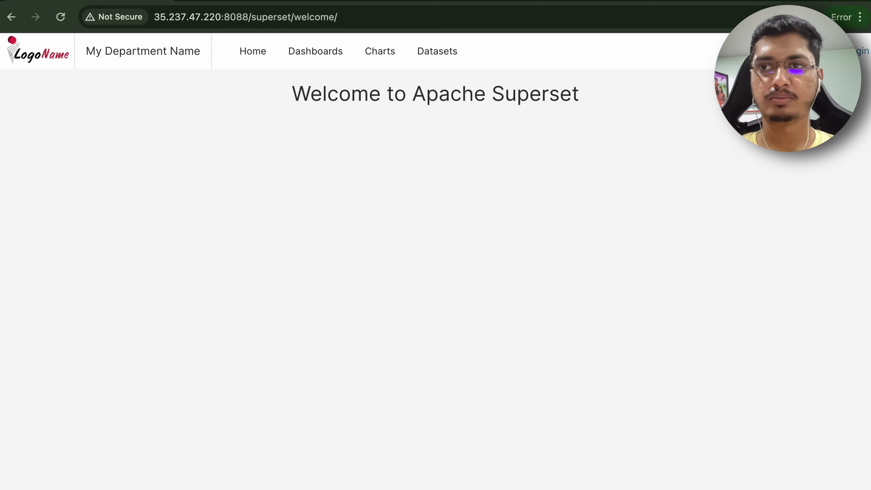
left_click(860, 51)
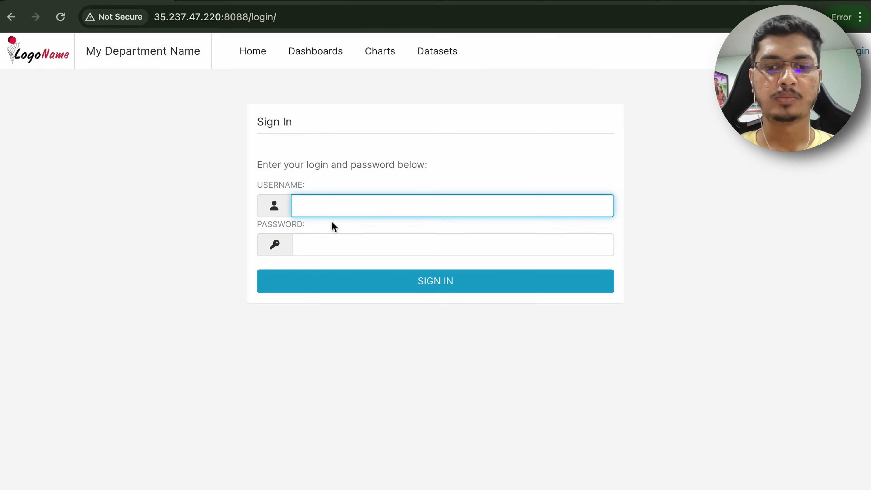
type("india")
key("Tab")
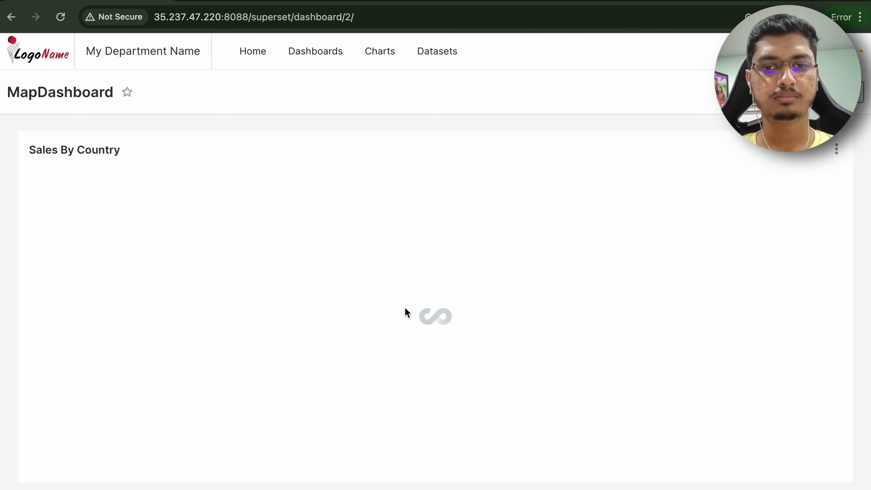
- Rerun the pg_stat_activity query in pgAdmin and narrow the object explorer pane
left_click(426, 482)
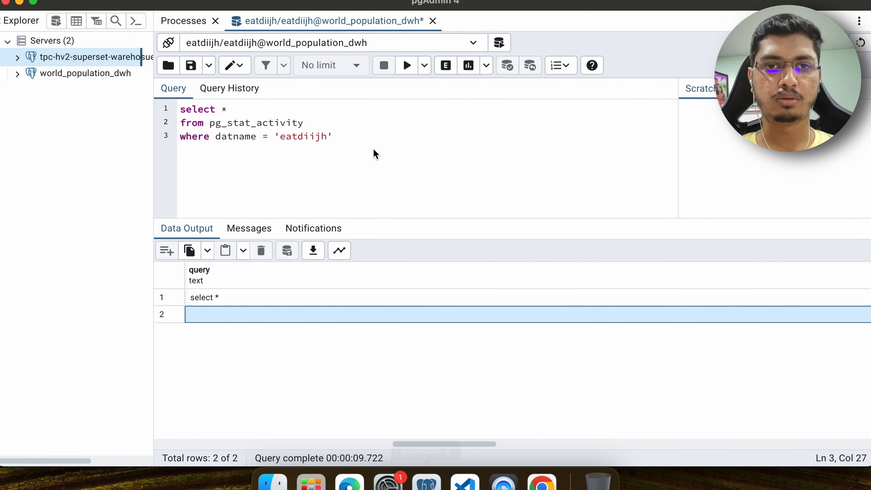
left_click(407, 66)
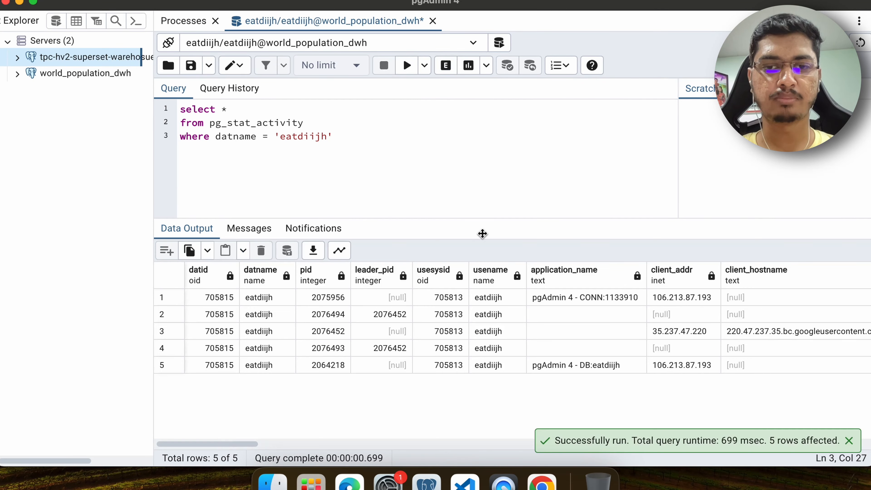
scroll(570, 320, "right", 5)
scroll(570, 320, "left", 5)
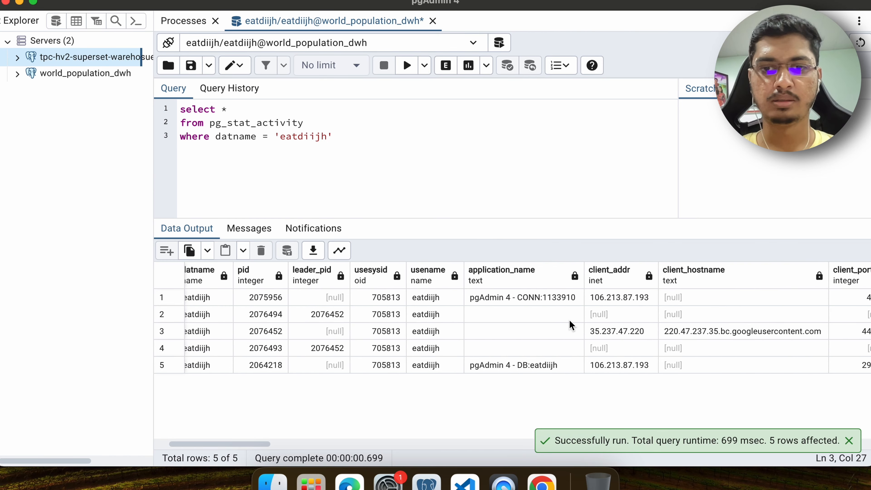
left_click_drag(153, 88, 15, 94)
scroll(648, 359, "right", 10)
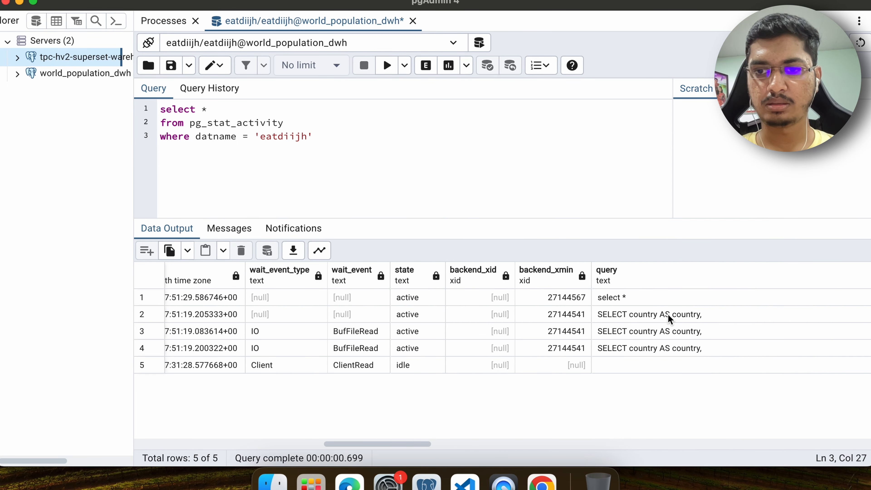
- Inspect the full SQL text of the running SELECT country queries in the results
double_click(654, 367)
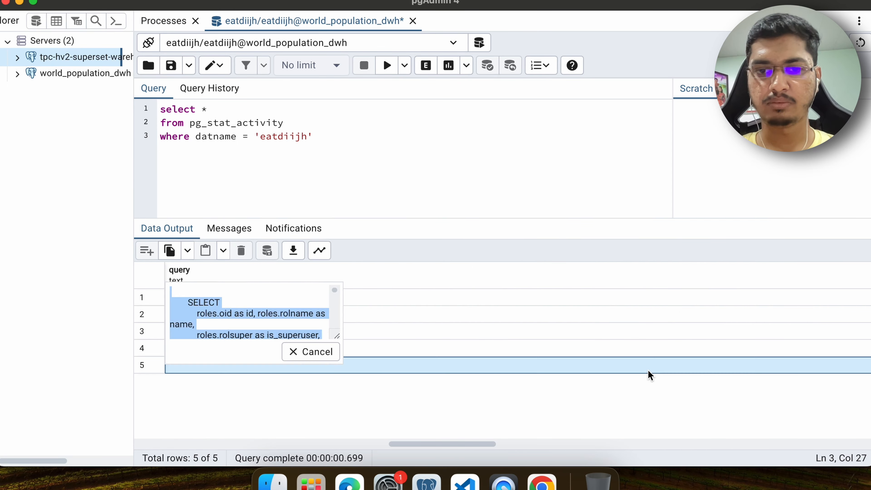
left_click(274, 330)
scroll(274, 330, "down", 3)
left_click(310, 351)
double_click(305, 338)
left_click(274, 290)
scroll(274, 290, "down", 3)
scroll(275, 290, "down", 3)
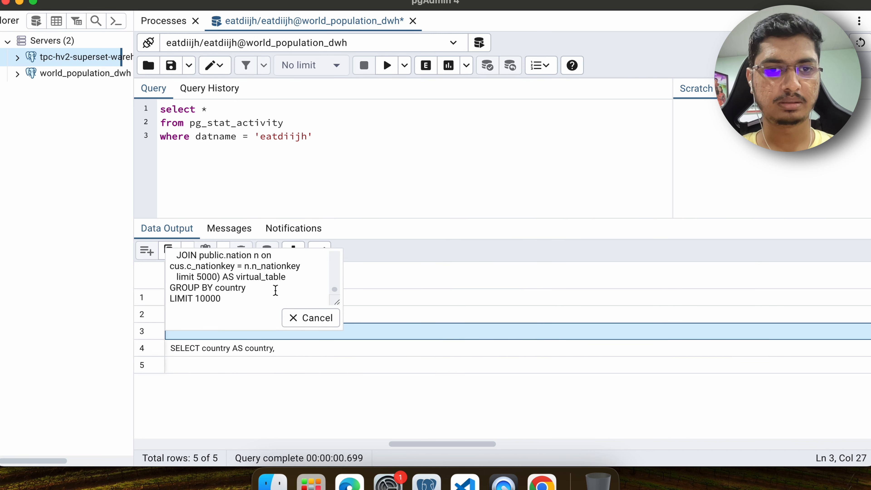
- Open the full SQL text of the fourth running SELECT country query and select all of it
scroll(276, 290, "up", 2)
scroll(275, 290, "down", 1)
scroll(276, 290, "up", 3)
scroll(275, 290, "down", 3)
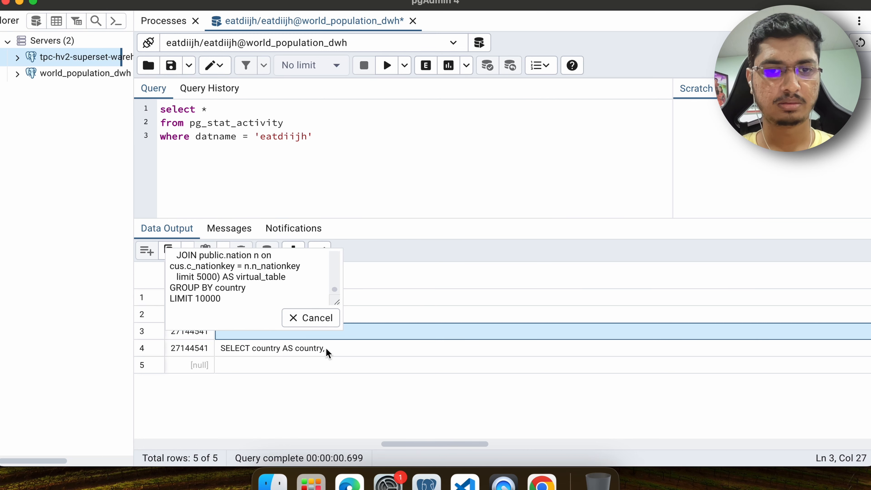
left_click(311, 319)
double_click(298, 342)
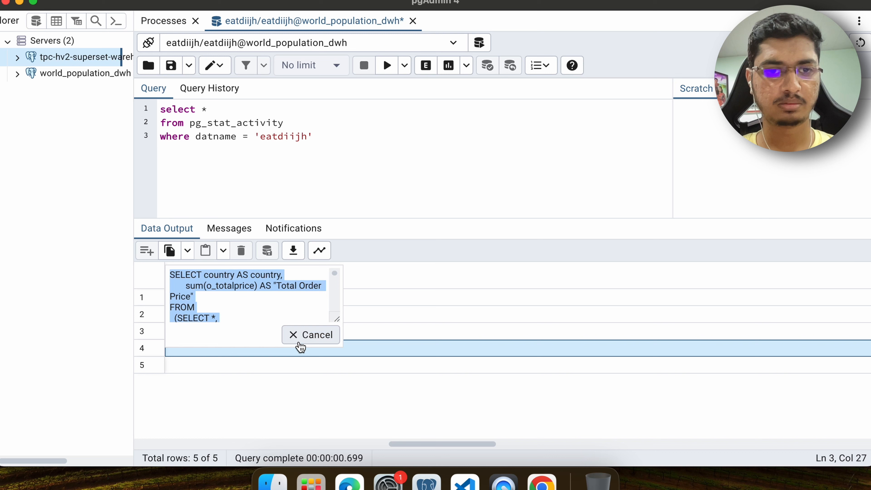
left_click(276, 296)
scroll(276, 296, "down", 2)
scroll(278, 296, "down", 5)
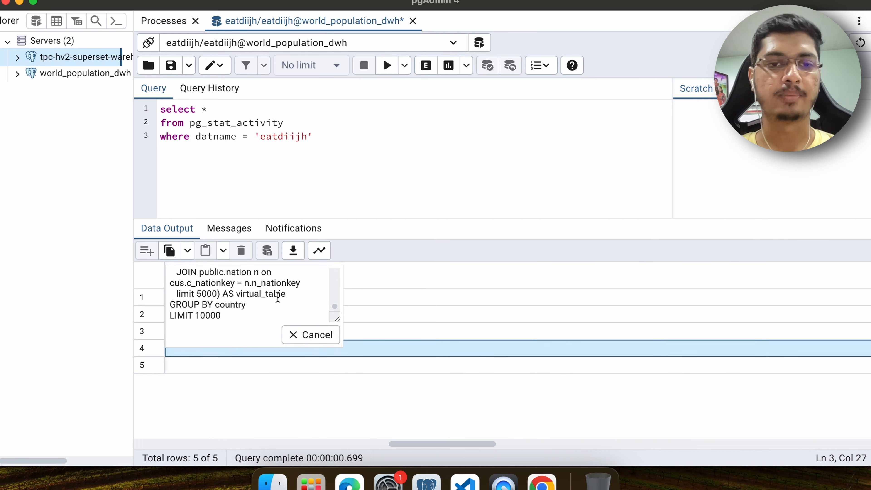
key("super+a")
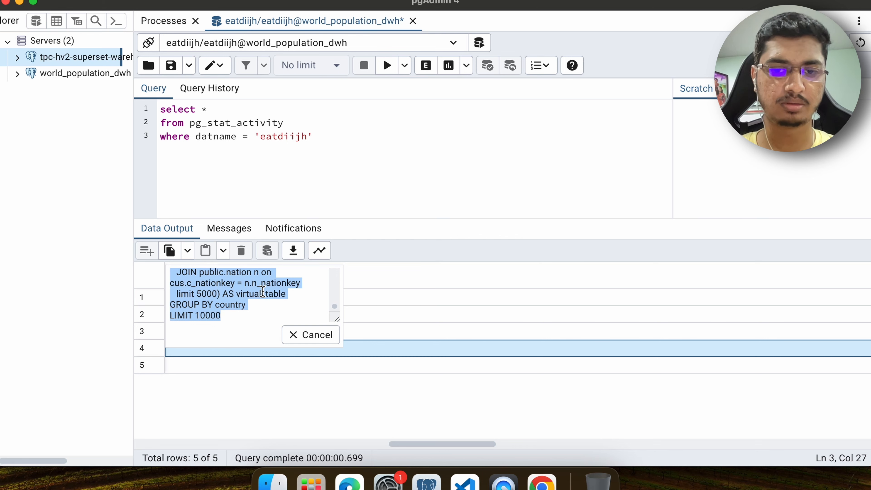
- Launch Sublime Text and paste the copied query into a new untitled file
key("super+space")
type("subli")
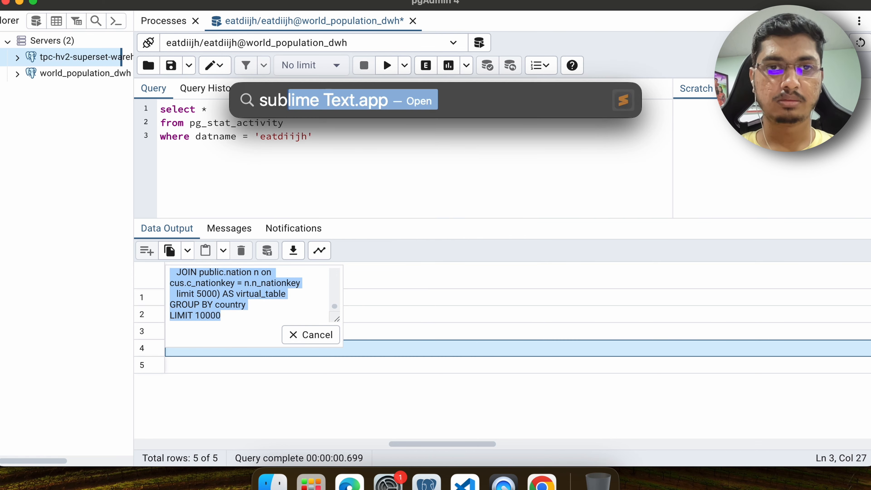
key("Return")
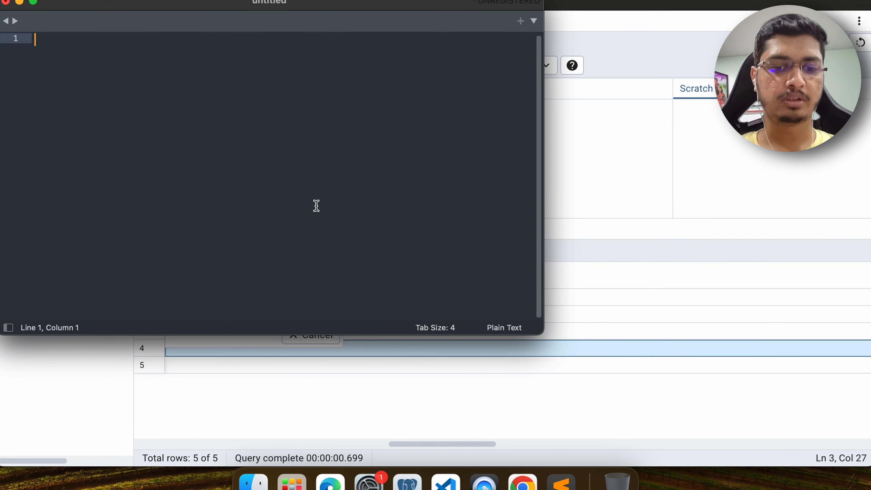
type("SELECT country AS country,        sum(o_totalprice) AS \"Total Order Price\" FROM   (SELECT *,           INITCAP(n_name) as Country    FROM public.lineitem l    JOIN public.orders o ON l.l_orderkey = o.o_orderkey    JOIN public.partsupp ps on l.l_partkey = ps.ps_partkey    JOIN public.supplier s on ps.ps_suppkey = s.s_suppkey    JOIN public.part pt on ps.ps_partkey = pt.p_partkey    JOIN public.customer cus on o.o_custkey = cus.c_custkey    JOIN public.nation n on cus.c_nationkey = n.n_nationkey    limit 5000) AS virtual_table GROUP BY country LIMIT 10000")
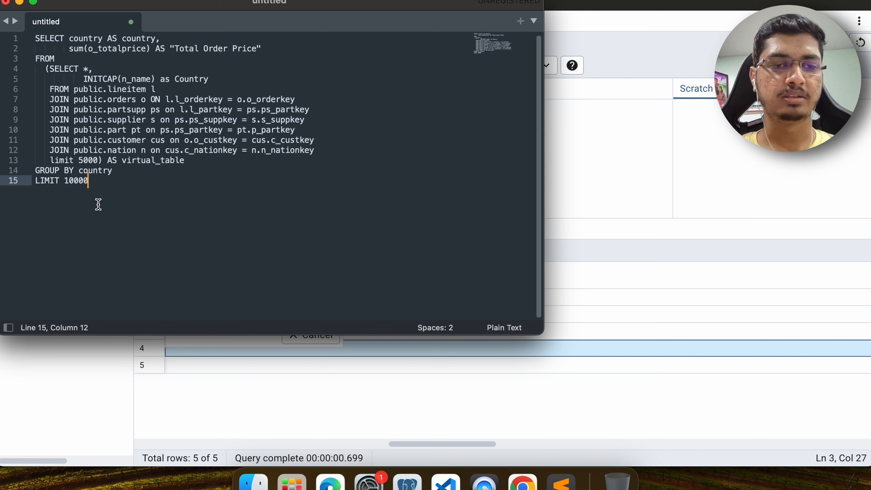
- Review the pasted query's FROM and JOIN clauses
left_click_drag(98, 204, 35, 39)
left_click(274, 109)
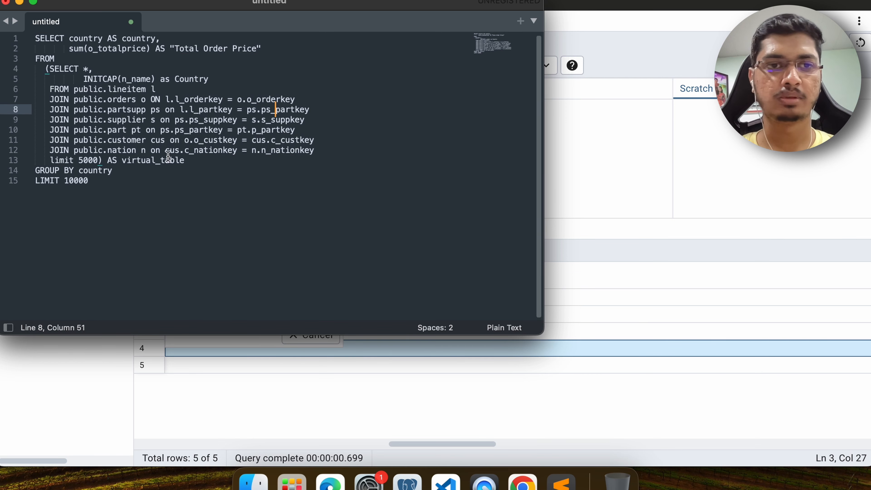
left_click_drag(208, 169, 78, 89)
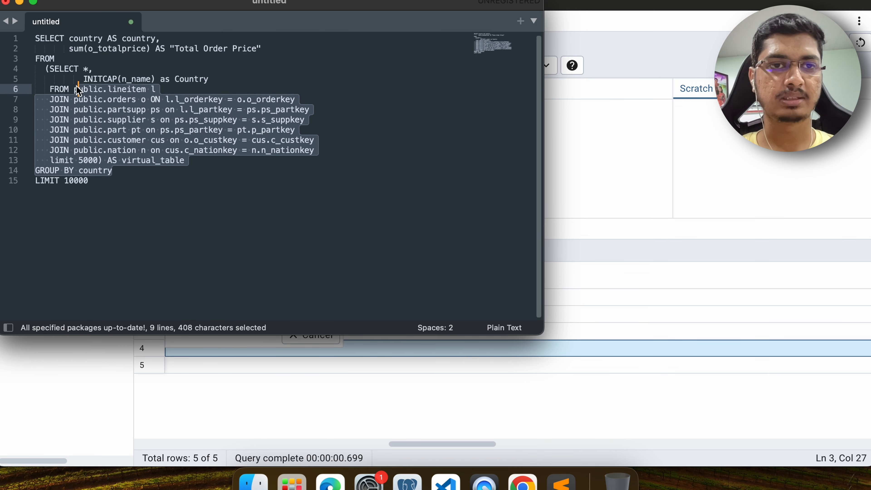
left_click(137, 93)
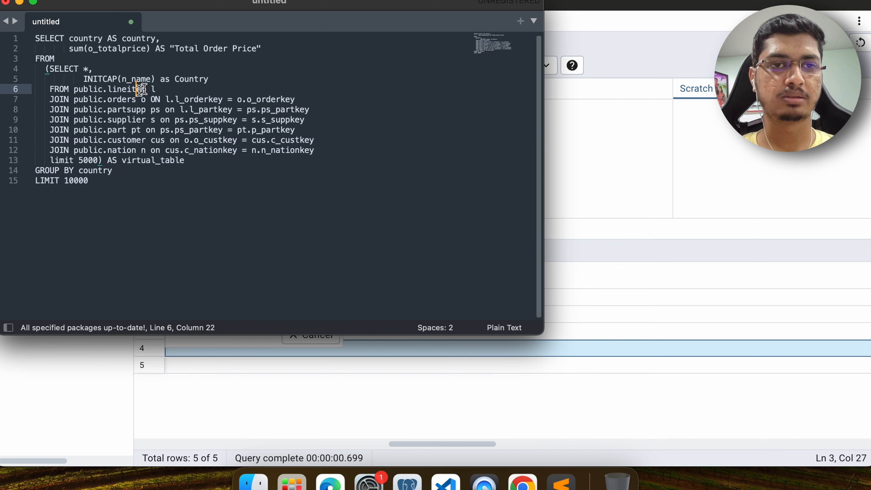
- Switch to the Add Row level security filter form, name it rls-india and keep the filter type Regular
left_click(569, 142)
key("ctrl+Right")
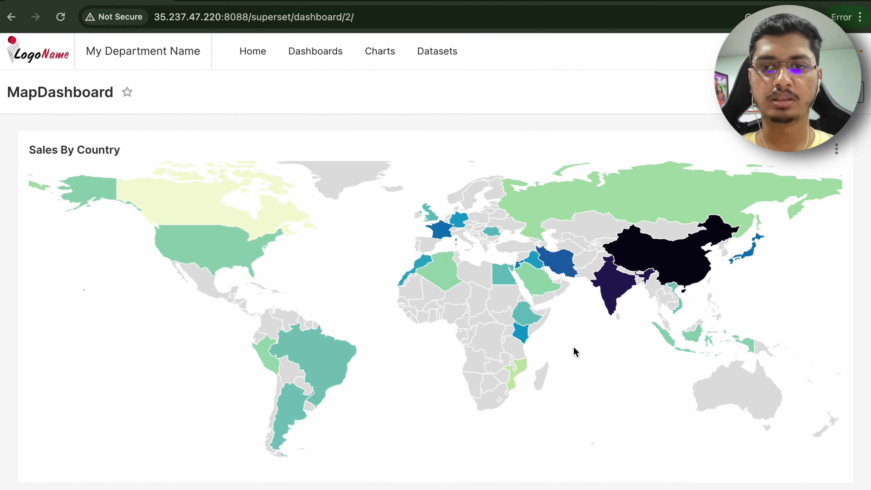
mouse_move(598, 278)
key("ctrl+Right")
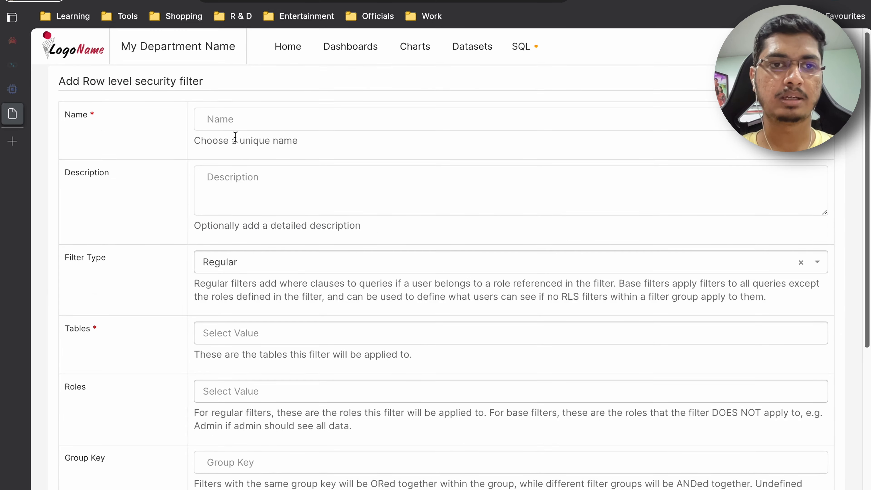
left_click(227, 123)
type("rls-ind")
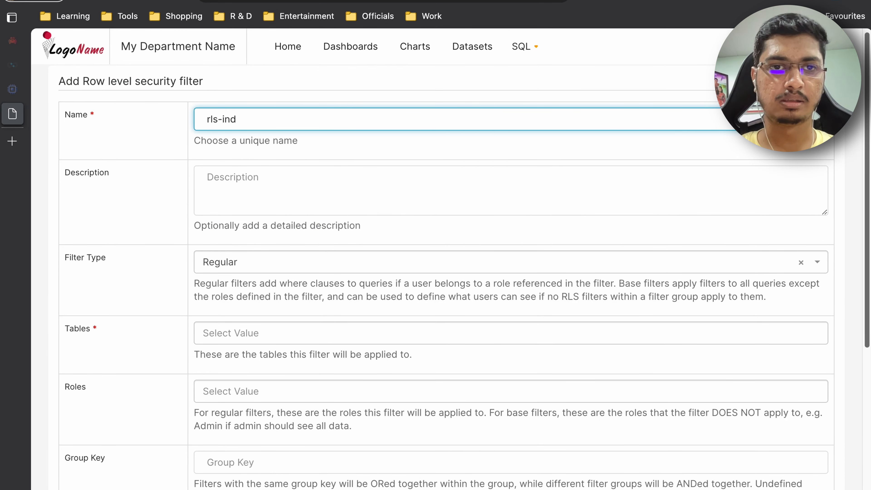
left_click(231, 261)
left_click(230, 268)
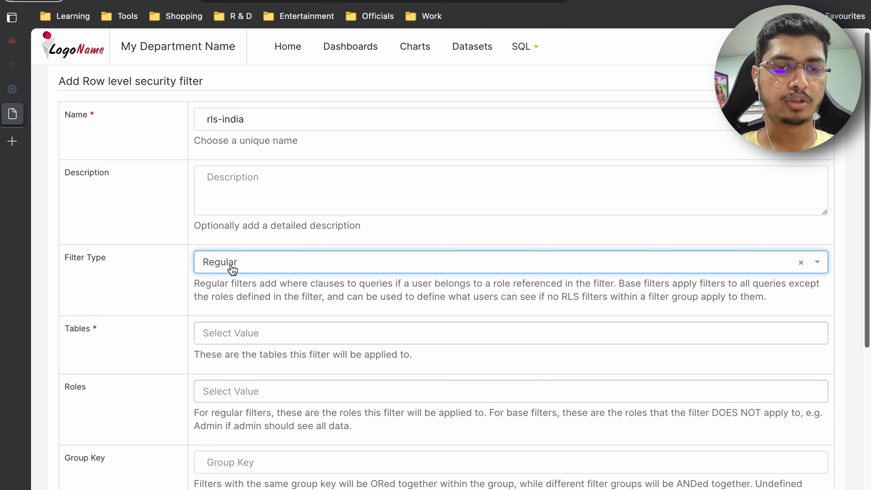
- Apply the filter to the public.TPC-H Flat Data Model table and the india-users role
scroll(233, 240, "down", 3)
left_click(239, 226)
left_click(256, 244)
scroll(243, 240, "down", 3)
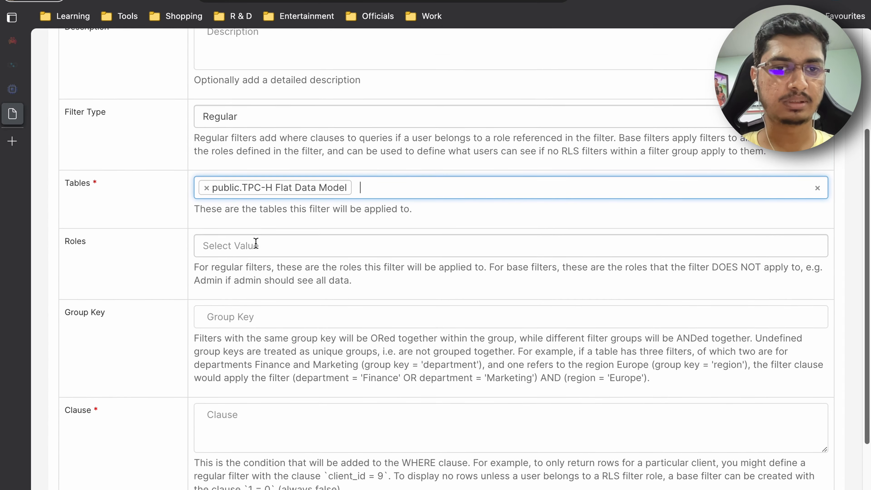
left_click(234, 208)
type("ind")
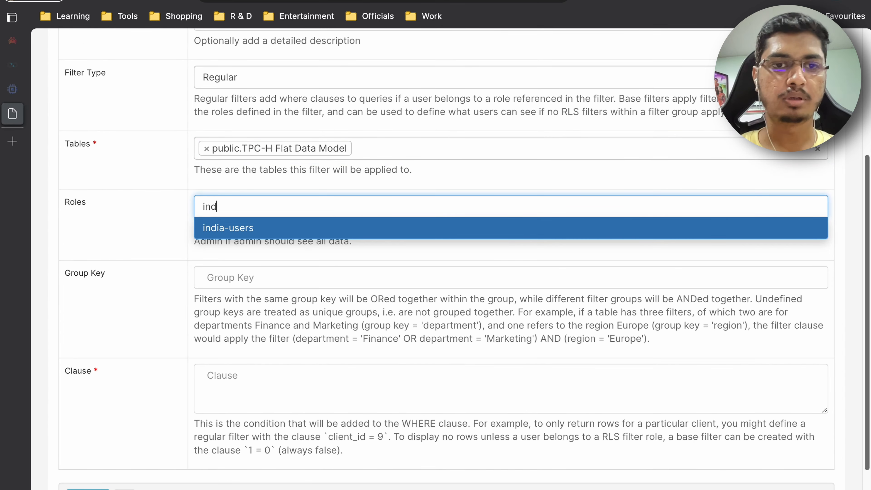
left_click(267, 225)
left_click(274, 268)
scroll(274, 268, "down", 3)
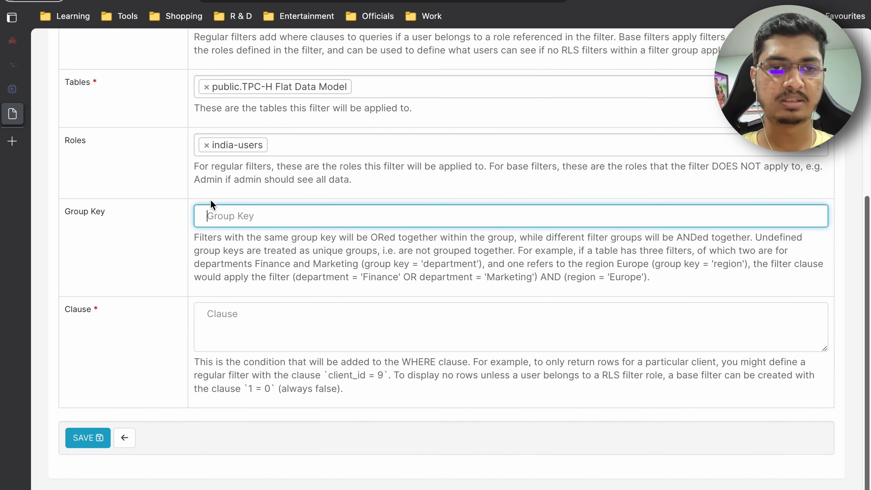
- Enter the clause n_name = 'INDIA' and save the row level security filter
left_click(294, 276)
left_click(285, 331)
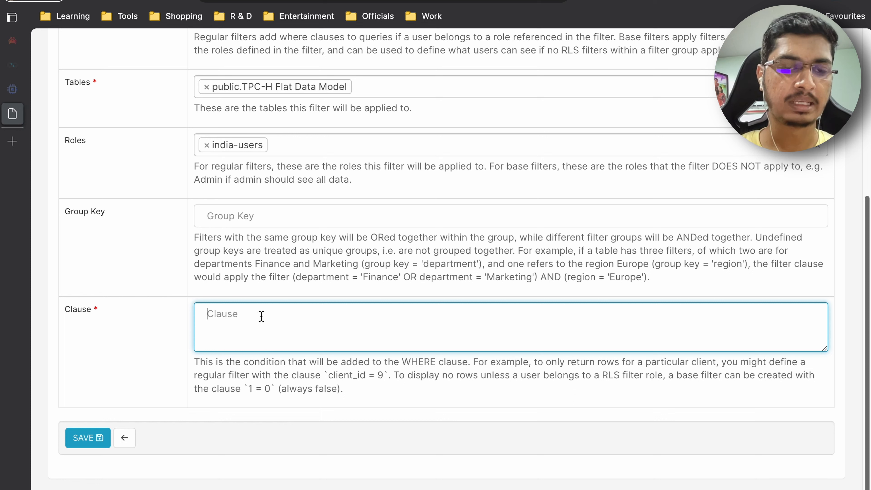
type("n_name = 'INDIA")
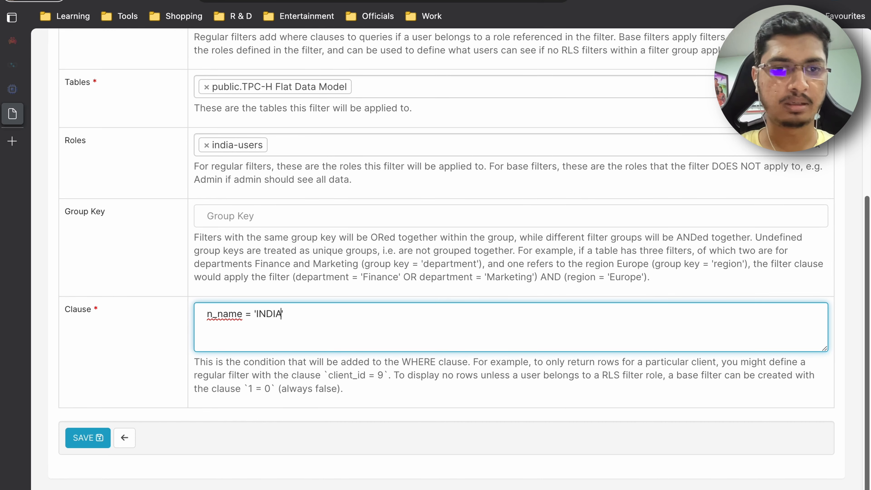
left_click(86, 437)
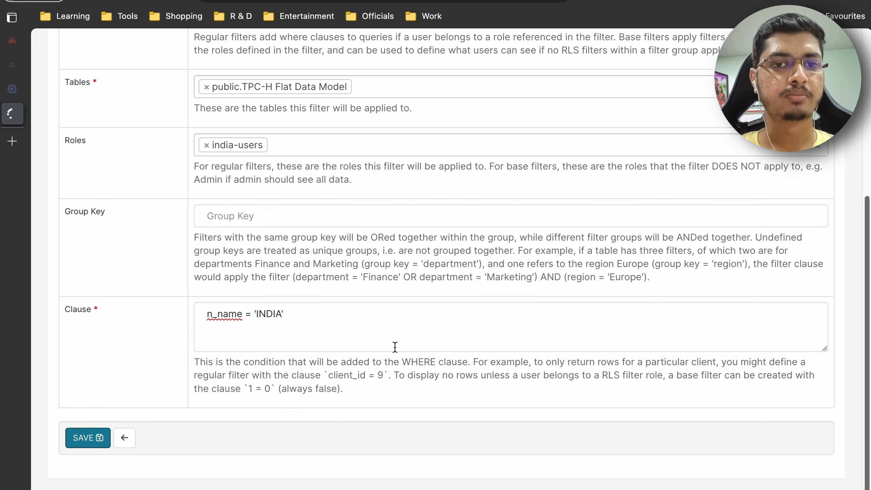
- Reload the sales dashboard and run the pg_stat_activity query again in pgAdmin
key("ctrl+Left")
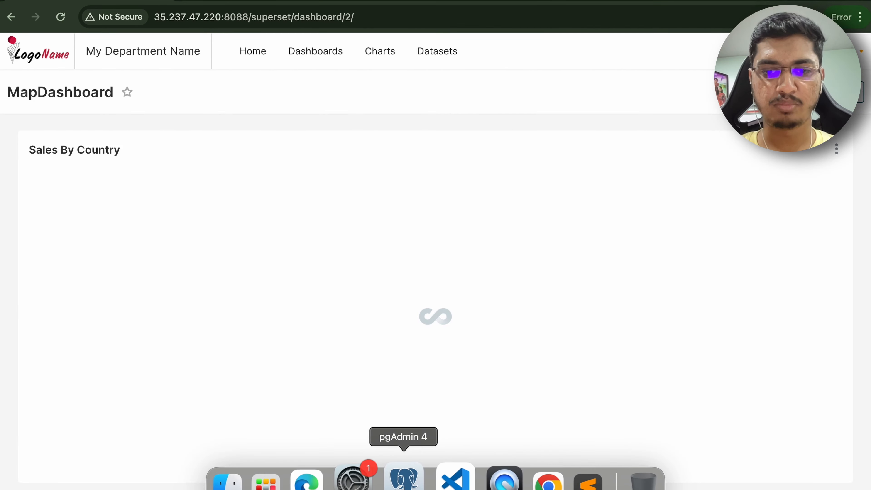
left_click(401, 478)
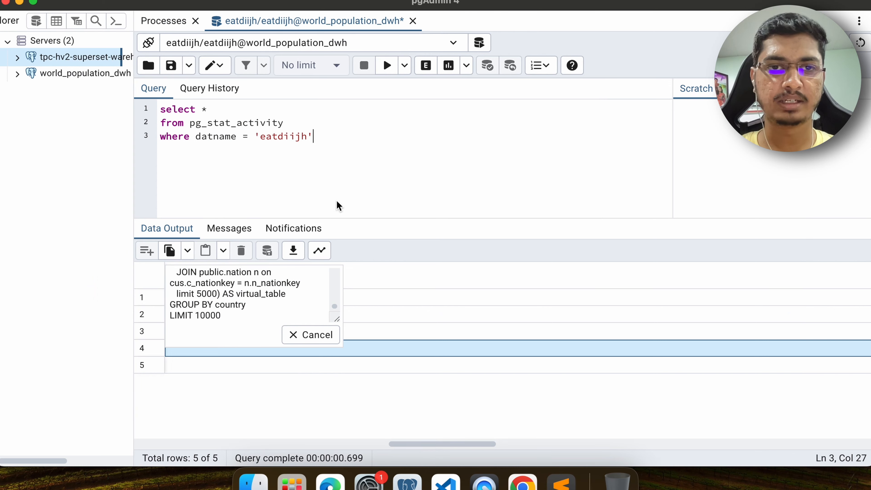
left_click(387, 65)
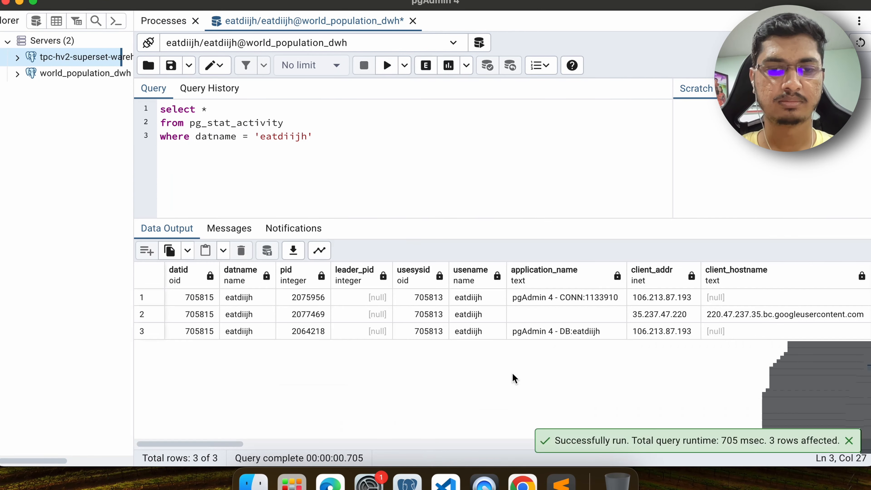
- Rerun the pg_stat_activity query and scroll the results across to the query column
scroll(647, 328, "right", 10)
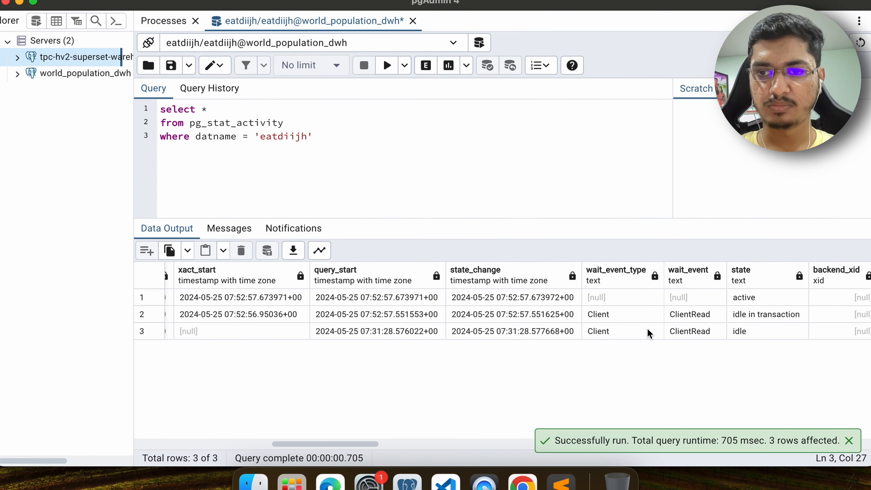
scroll(592, 332, "right", 10)
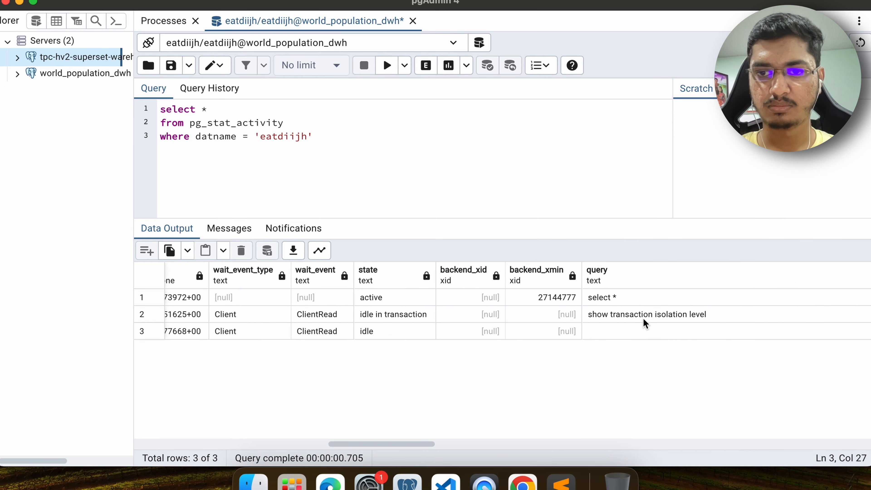
left_click(371, 128)
left_click(380, 69)
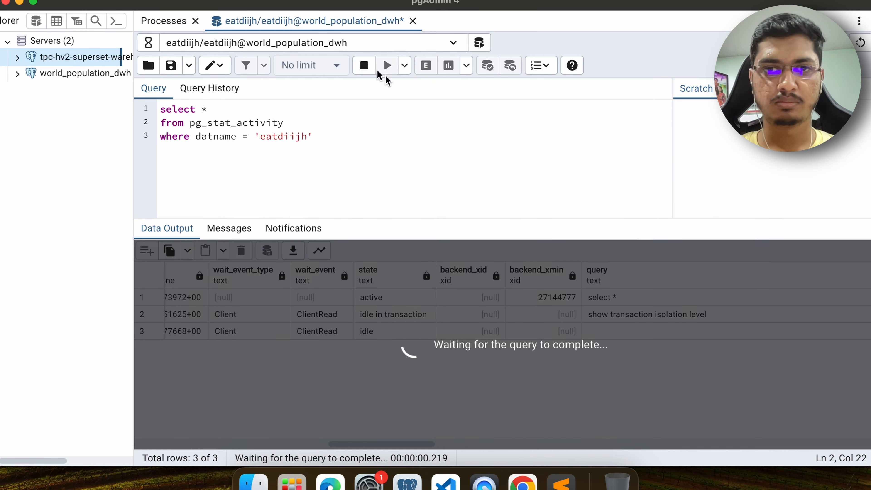
scroll(717, 339, "right", 15)
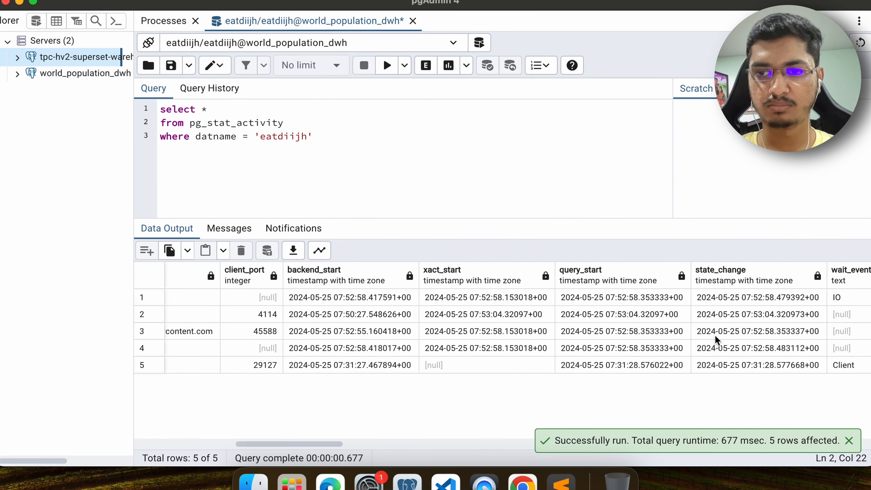
scroll(716, 340, "right", 10)
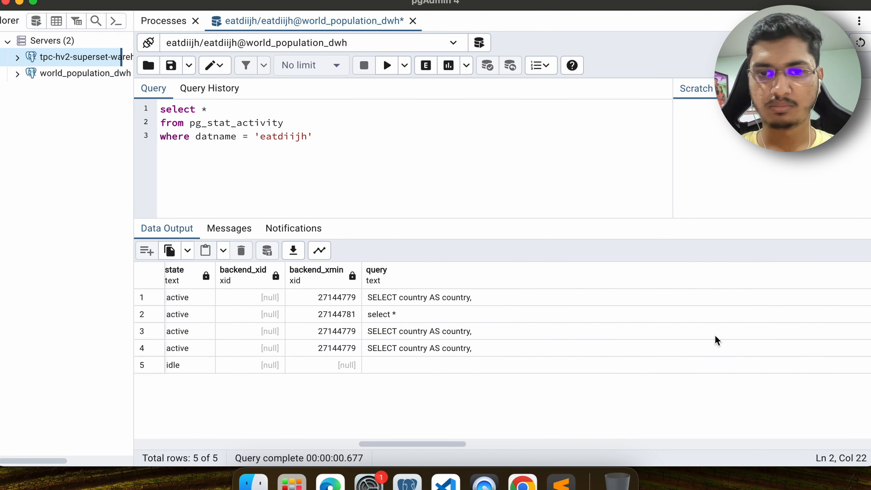
- Open the full SQL of a running SELECT country query, select all of it, and switch to Sublime Text
double_click(451, 330)
left_click(271, 289)
scroll(271, 290, "down", 8)
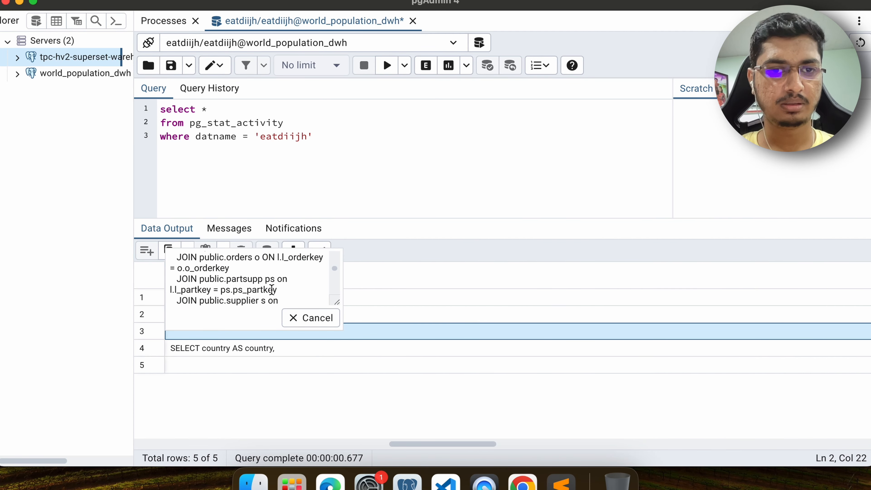
scroll(272, 289, "down", 4)
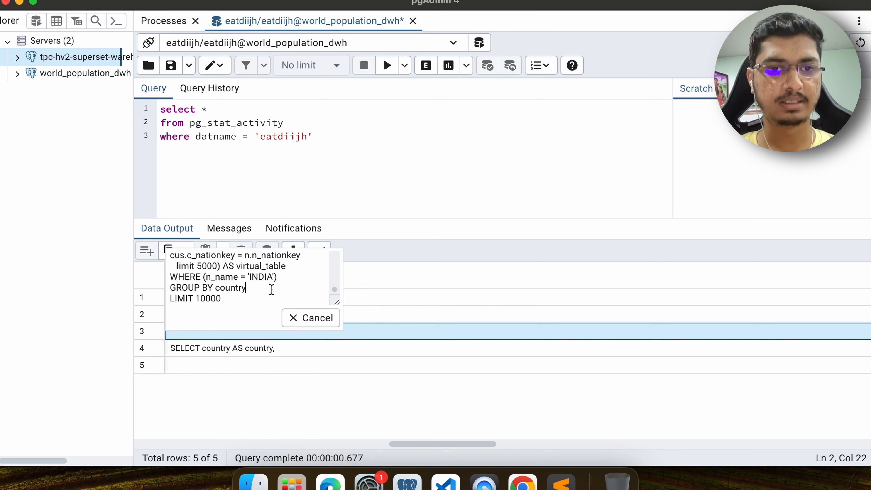
key("super+a")
left_click(561, 482)
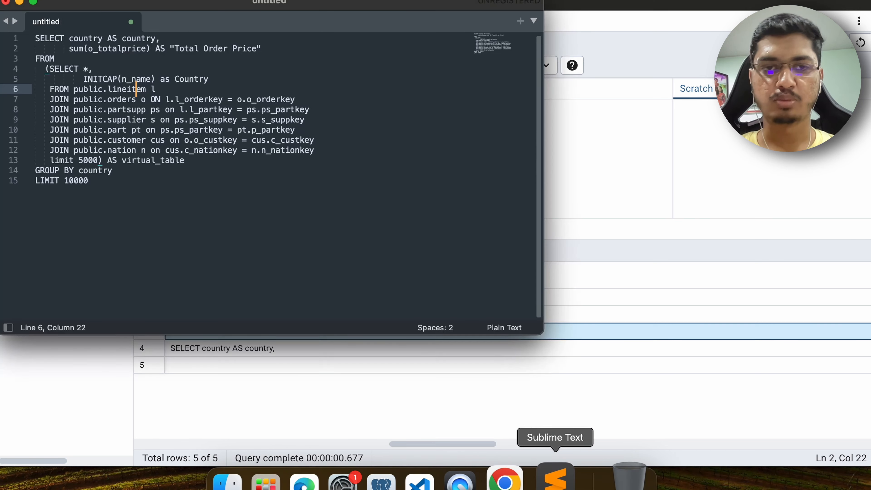
- Paste the filtered query below the original query after two blank lines
left_click(330, 214)
key("Return")
key("Return")
type("SELECT country AS country,        sum(o_totalprice) AS \"Total Order Price\" FROM   (SELECT *,           INITCAP(n_name) as Country    FROM public.lineitem l    JOIN public.orders o ON l.l_orderkey = o.o_orderkey    JOIN public.partsupp ps on l.l_partkey = ps.ps_partkey    JOIN public.supplier s on ps.ps_suppkey = s.s_suppkey    JOIN public.part pt on ps.ps_partkey = pt.p_partkey    JOIN public.customer cus on o.o_custkey = cus.c_custkey    JOIN public.nation n on cus.c_nationkey = n.n_nationkey    limit 5000) AS virtual_table WHERE (n_name = 'INDIA') GROUP BY country LIMIT 10000")
scroll(190, 146, "up", 3)
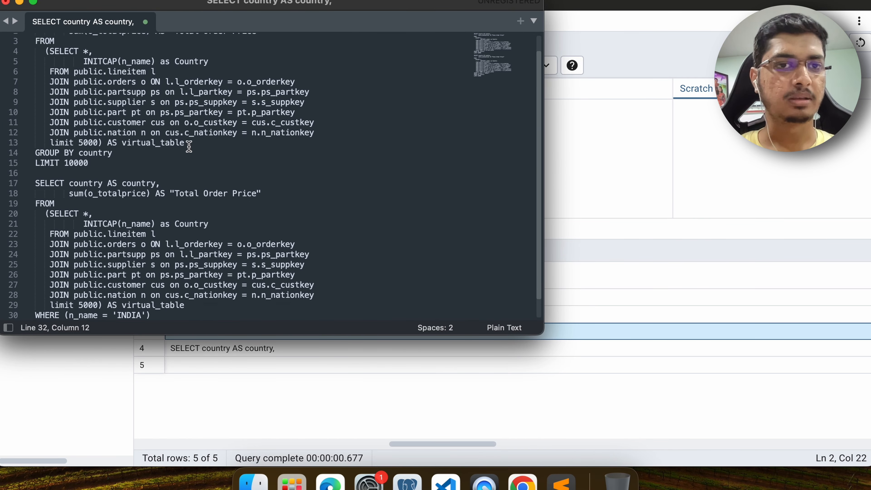
- Compare the two queries by highlighting the added WHERE clause and its INDIA value
left_click_drag(142, 180, 36, 39)
scroll(202, 169, "down", 2)
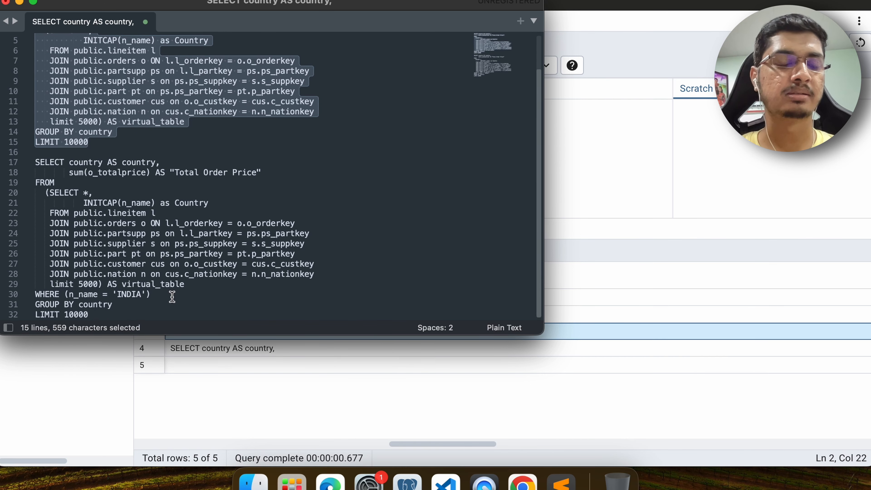
left_click_drag(151, 294, 34, 295)
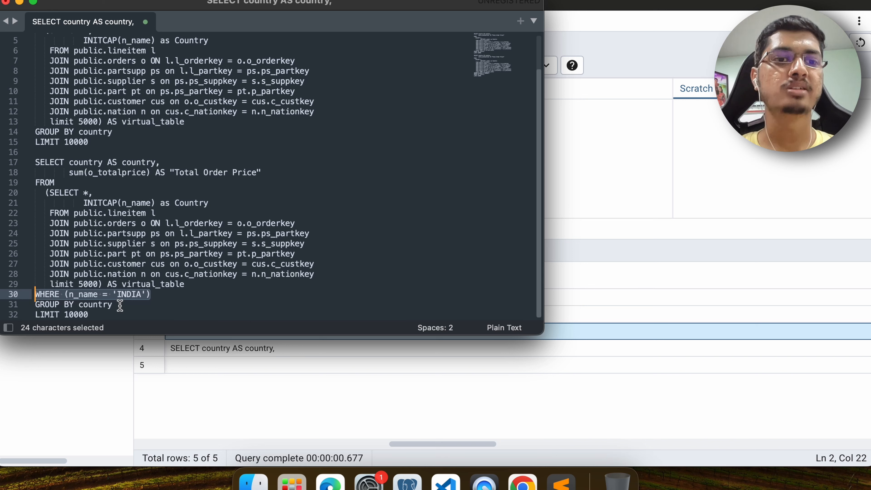
double_click(77, 296)
double_click(122, 295)
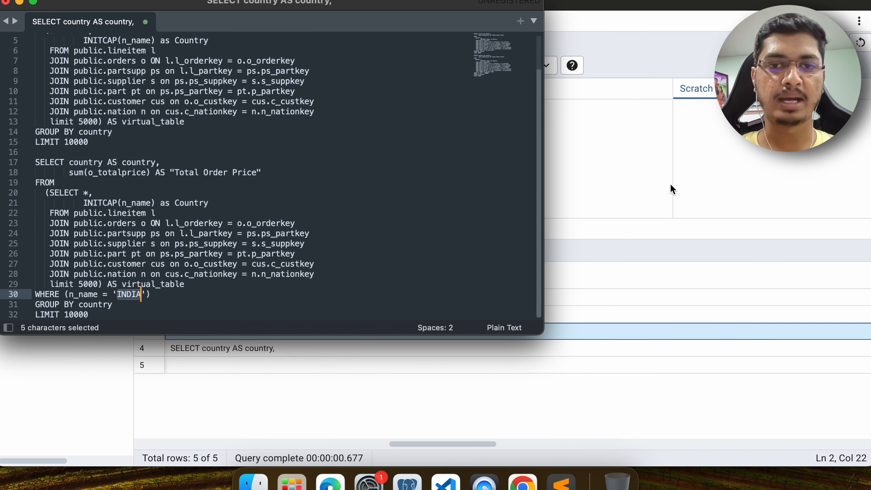
- Switch between the database tool and the browser to compare the sales dashboard map for the restricted and unrestricted users
left_click(19, 2)
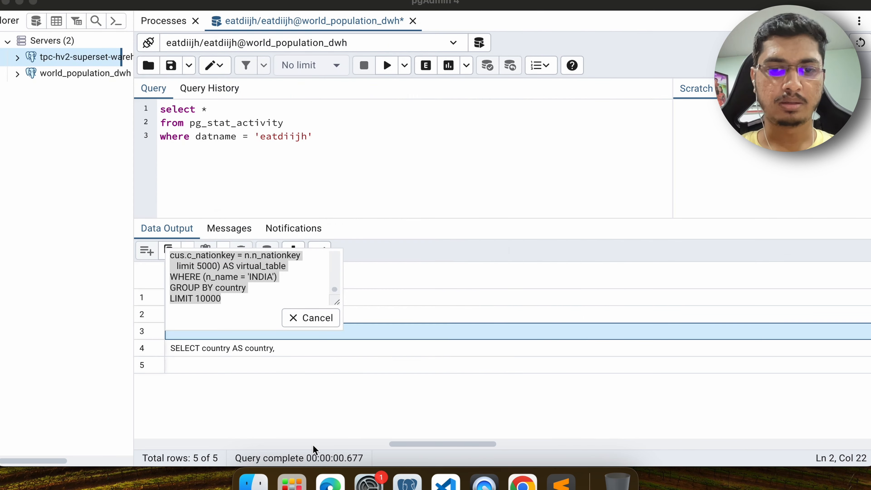
left_click(525, 480)
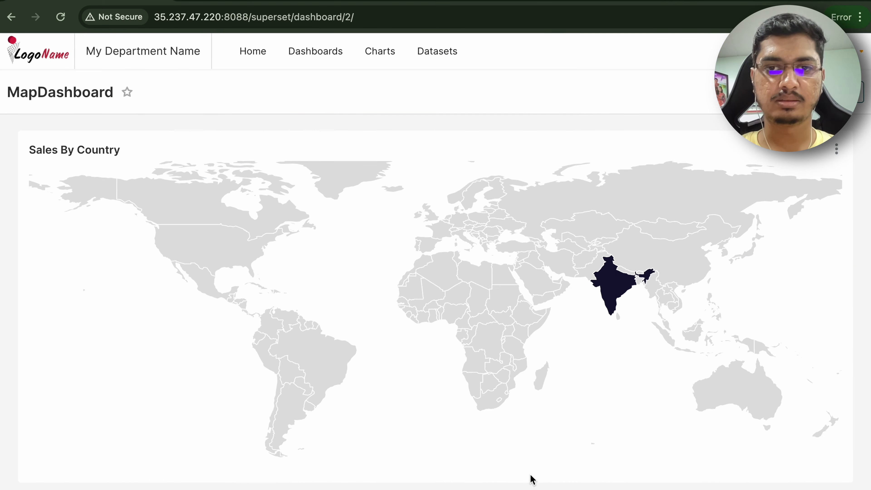
mouse_move(621, 292)
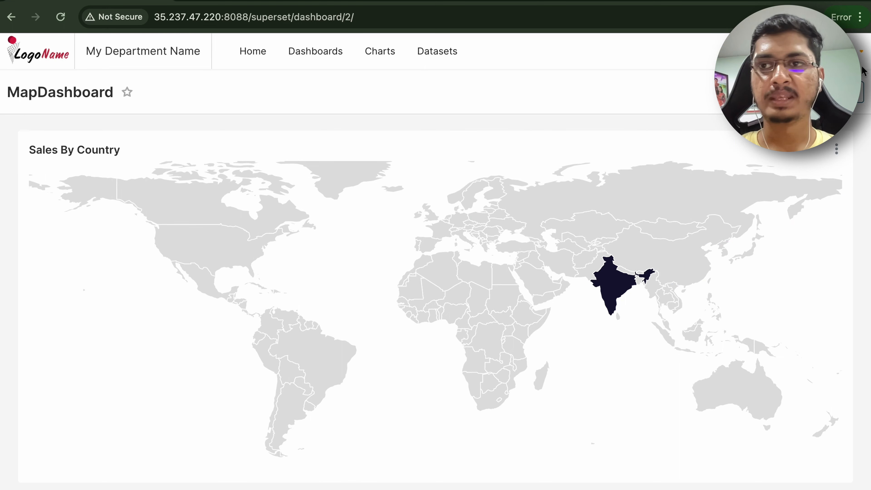
mouse_move(863, 72)
left_click(787, 223)
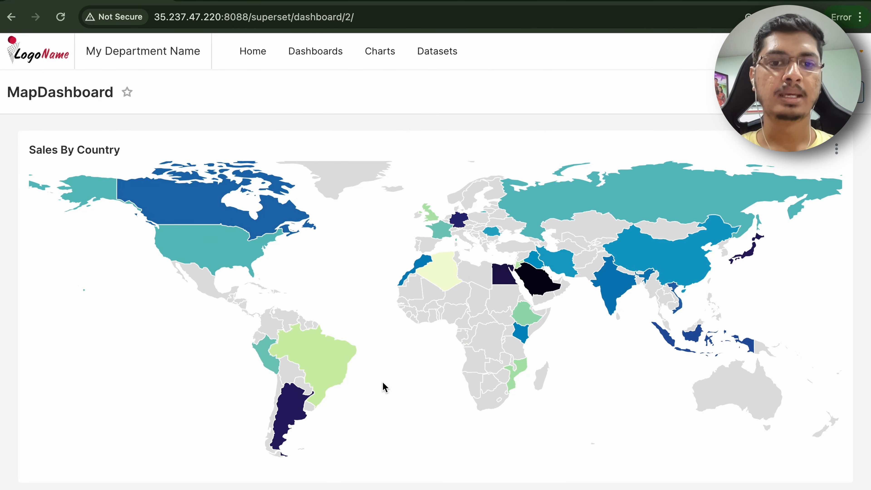
key("ctrl+Left")
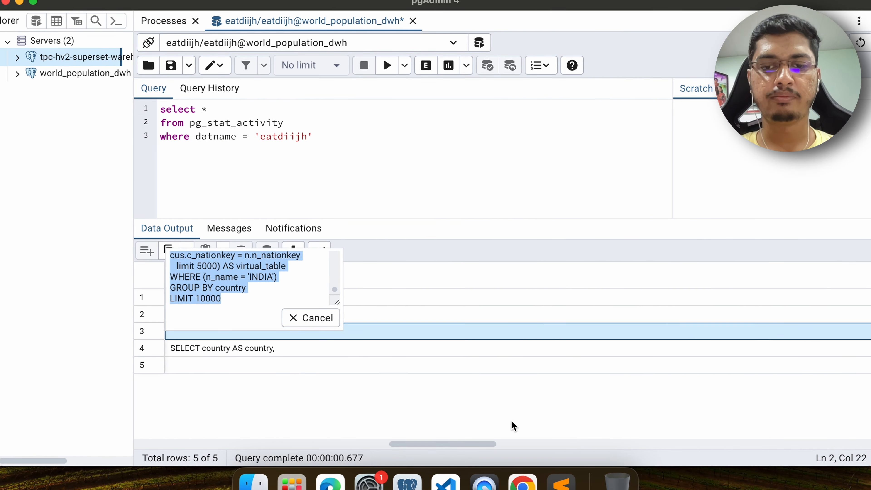
left_click(332, 484)
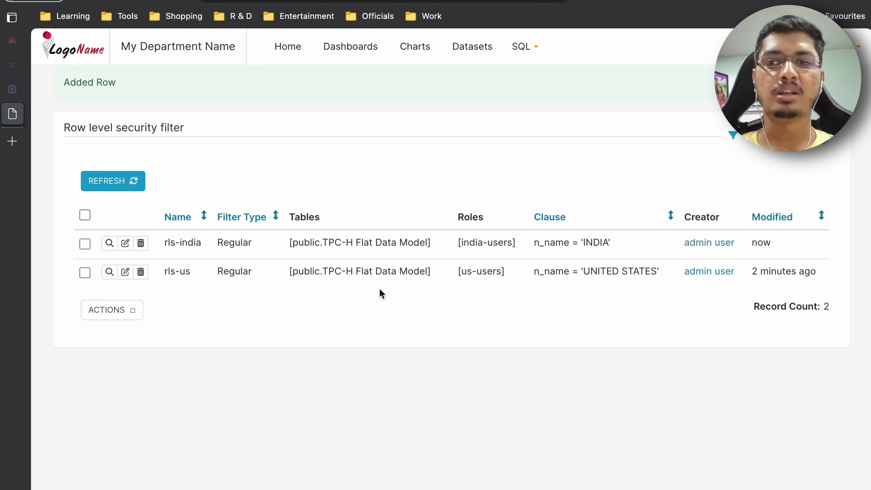
- Start a new row level security filter and name it all-users
left_click(820, 144)
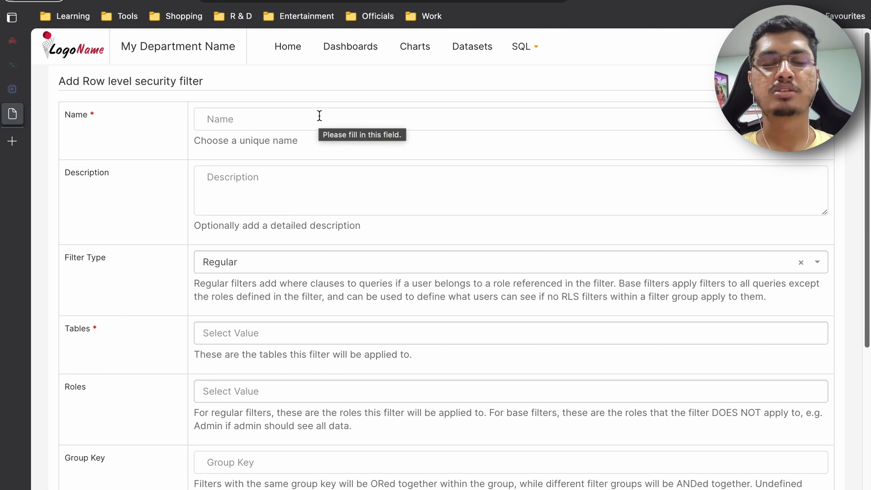
left_click(319, 116)
type("all-users")
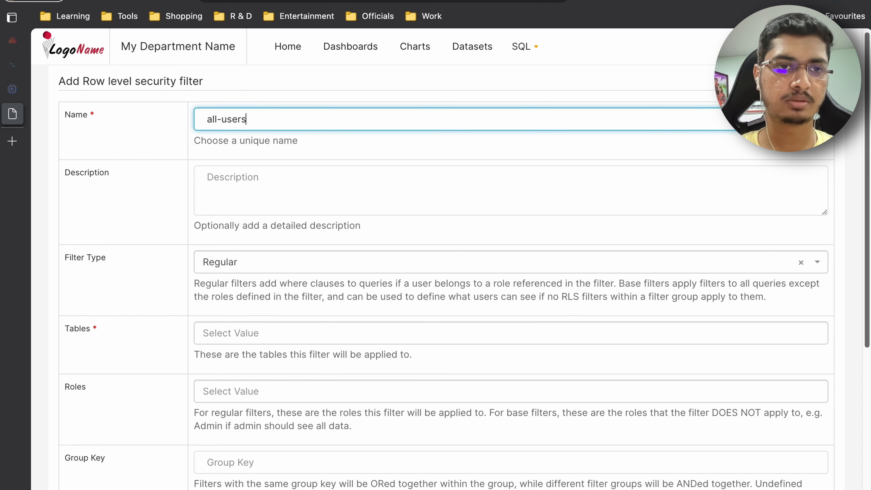
- Set the filter type to Base
left_click(315, 195)
scroll(315, 195, "down", 1)
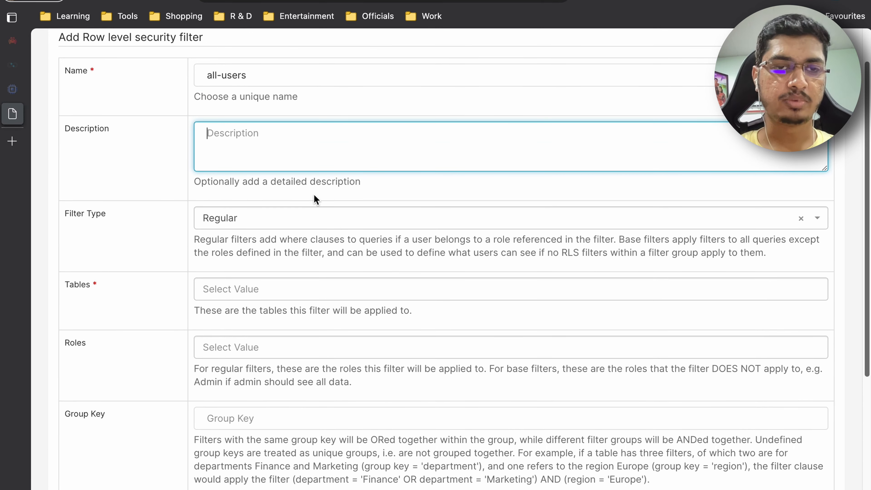
left_click(301, 218)
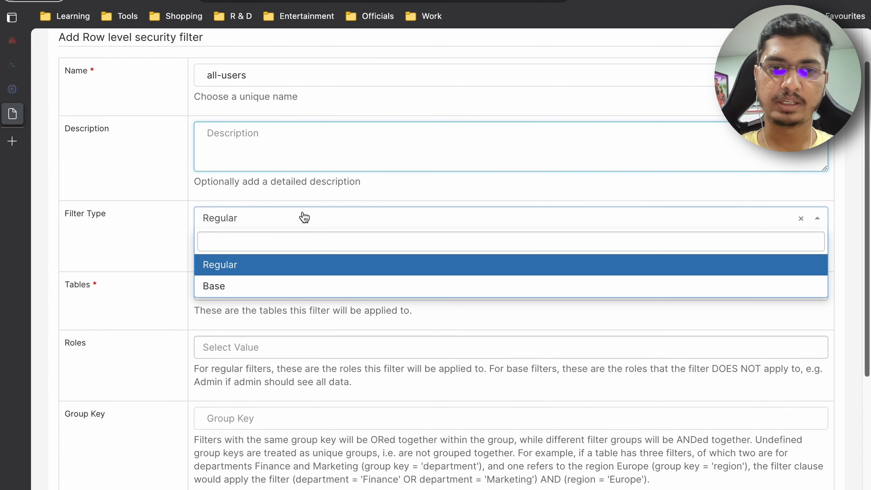
left_click(261, 280)
- Apply the filter to the public.TPC-H Flat Data Model table
scroll(261, 281, "down", 3)
left_click(253, 178)
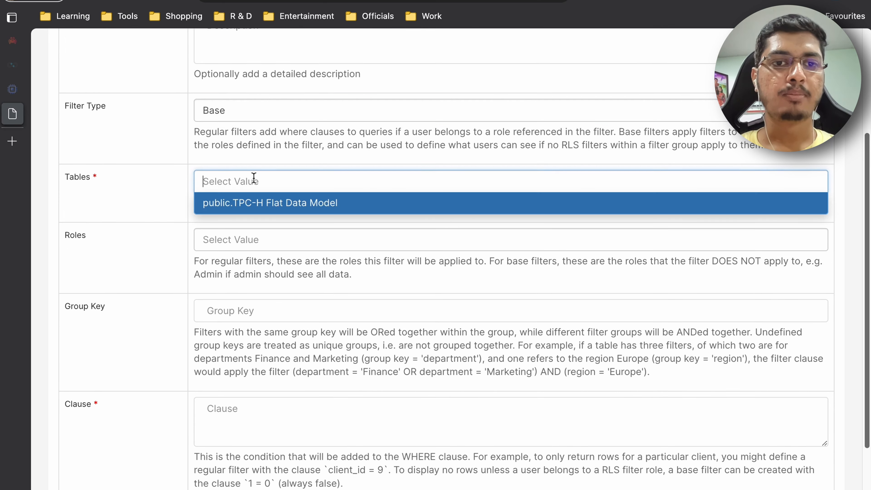
left_click(250, 203)
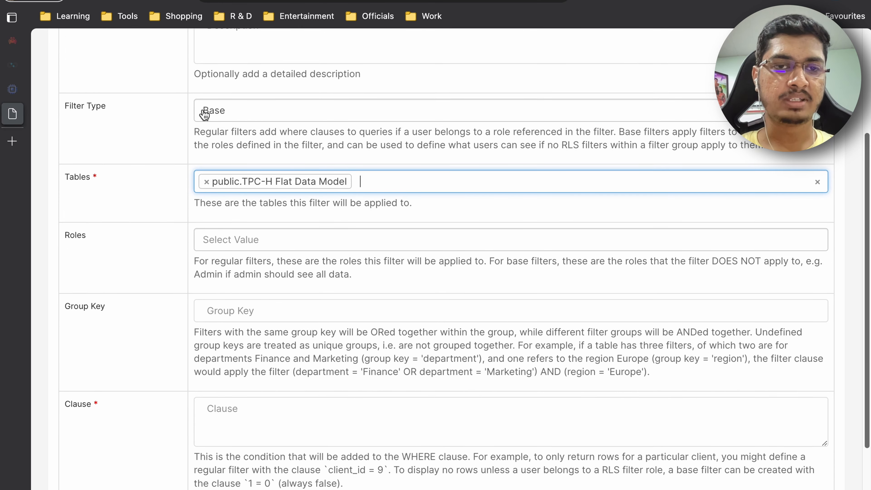
- Add the Admin, us-users and india-users roles to the filter as excluded roles
left_click(246, 244)
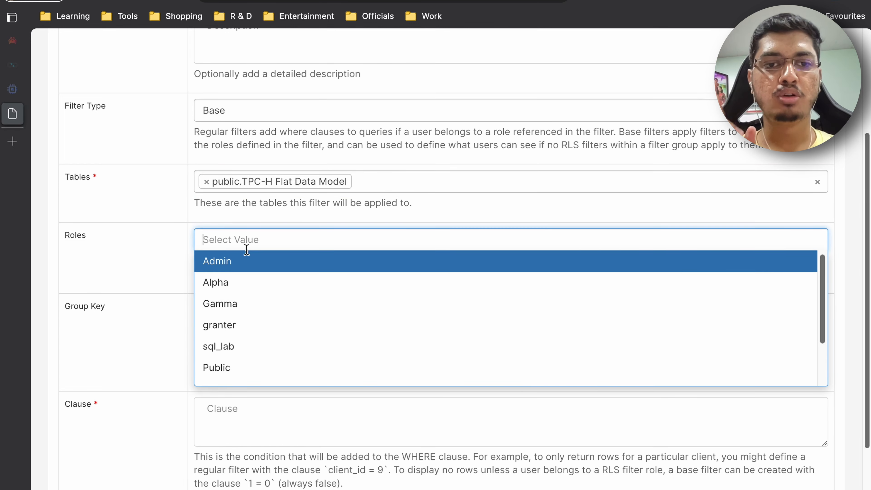
left_click(255, 259)
left_click(273, 244)
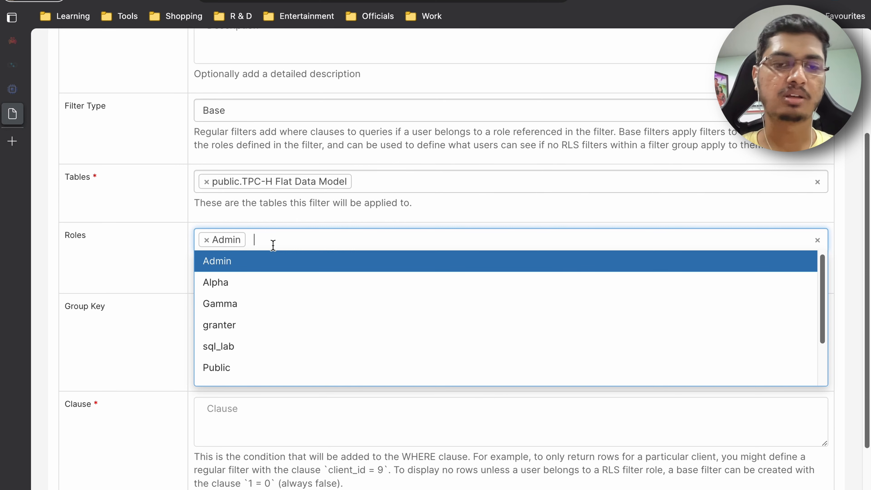
scroll(311, 303, "down", 2)
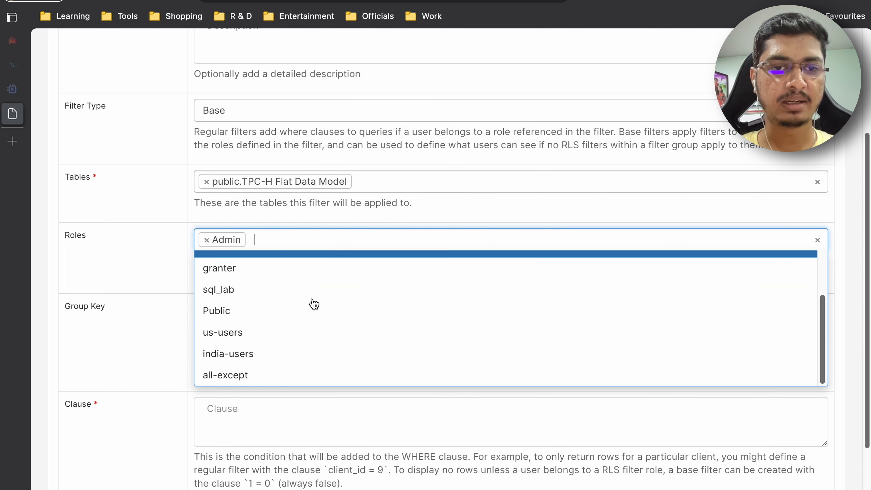
left_click(253, 332)
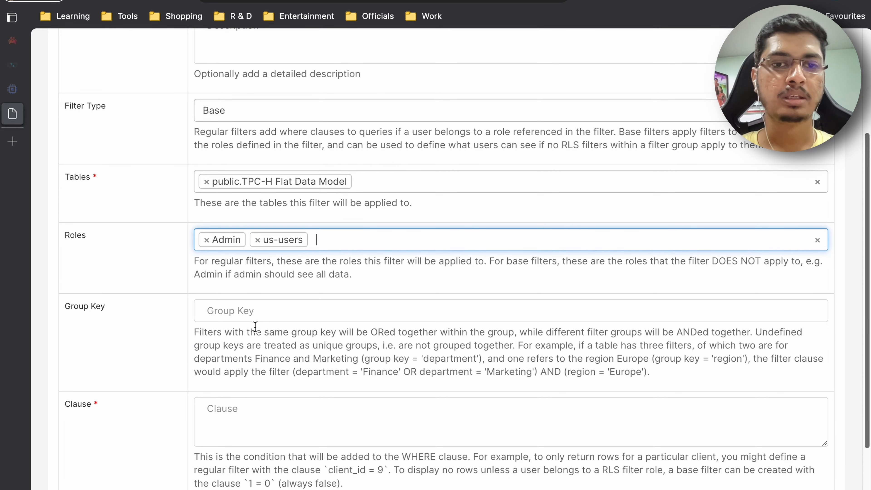
left_click(323, 248)
scroll(323, 249, "down", 2)
left_click(284, 352)
left_click(419, 231)
scroll(391, 370, "down", 2)
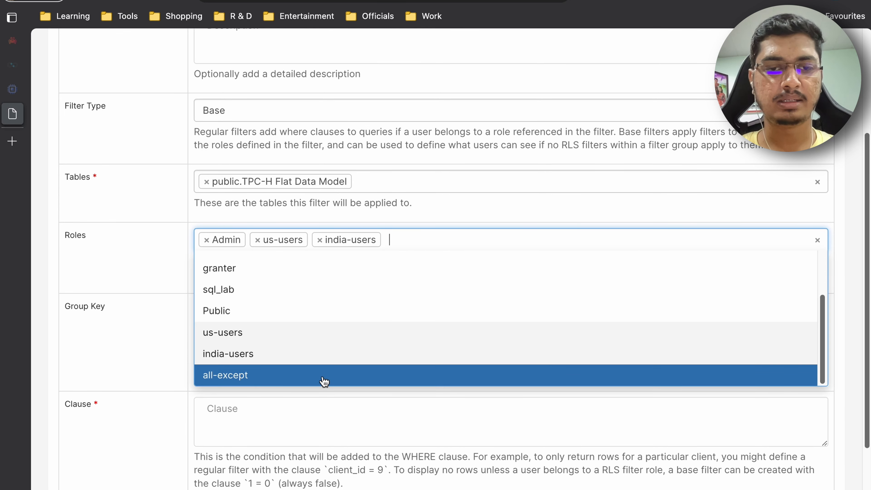
left_click(148, 350)
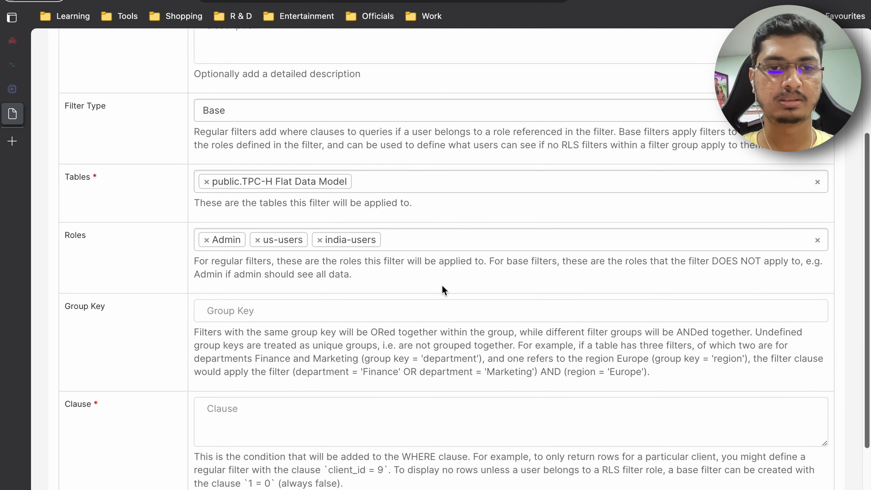
- Enter the clause n_name = 'UNITED KINGDOM' and save the filter
scroll(442, 285, "down", 2)
left_click(247, 348)
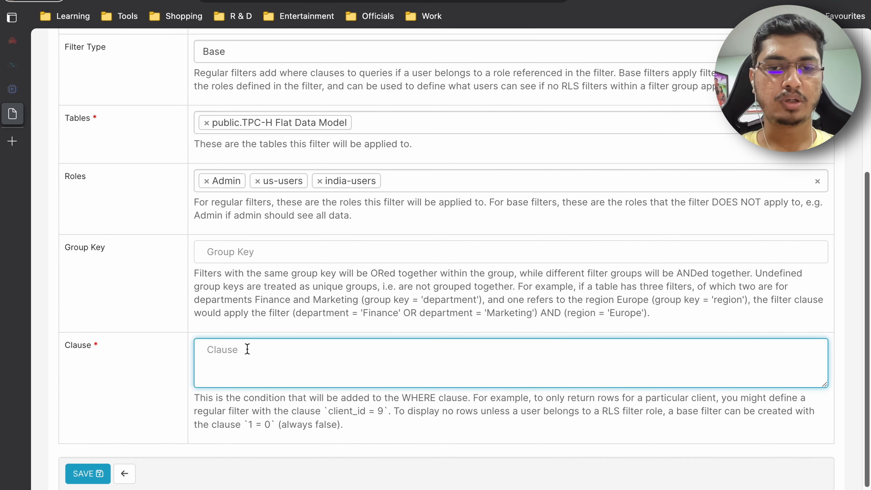
type("where")
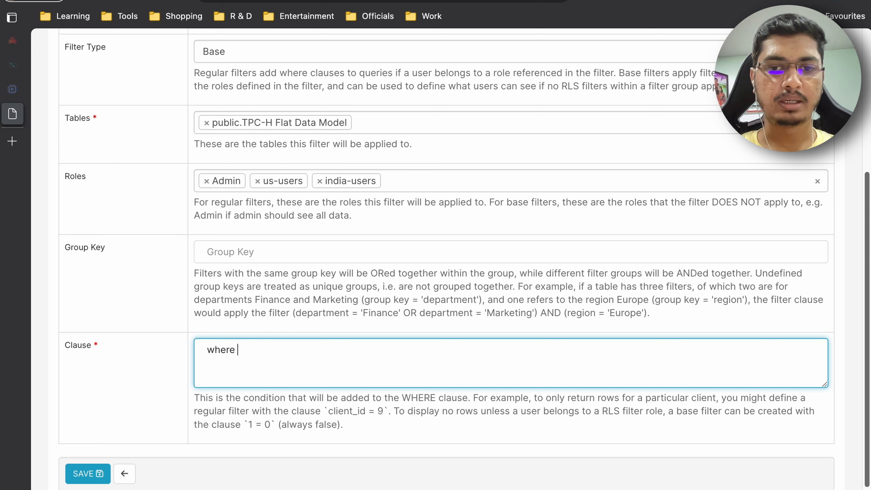
key("BackSpace")
key("BackSpace")
key("BackSpace")
key("BackSpace")
key("BackSpace")
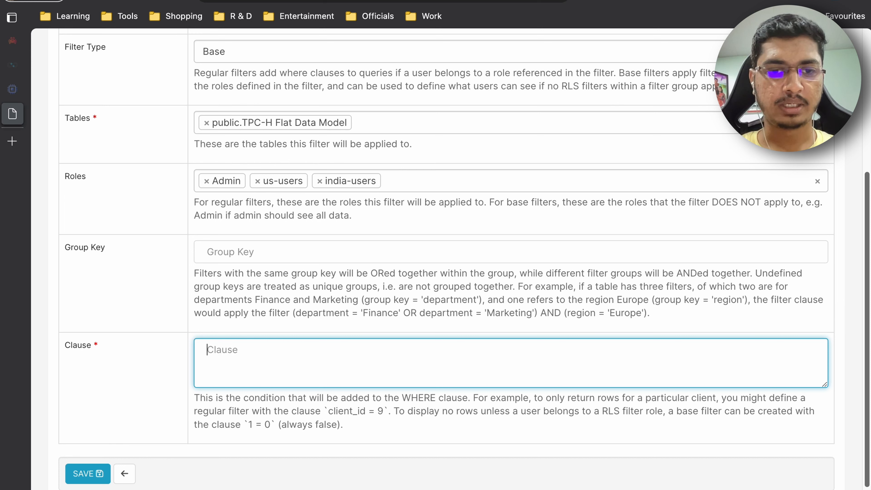
type("n_name = '")
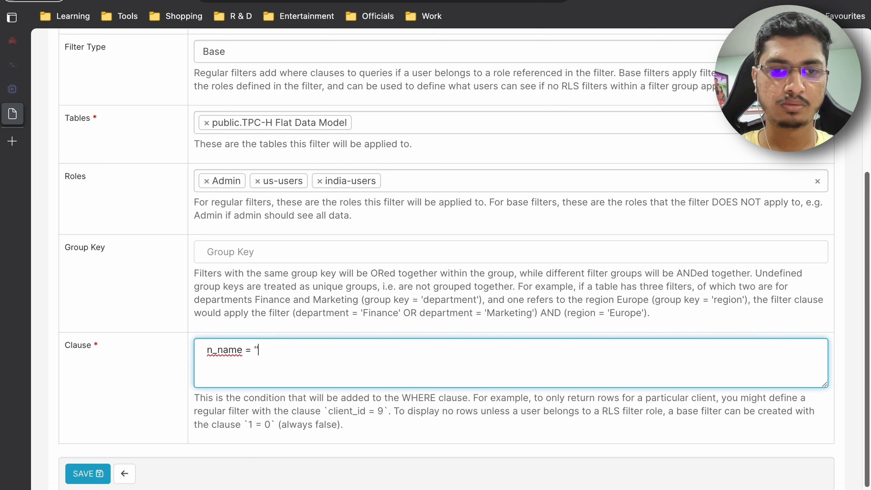
type("UNITED KINGDOM")
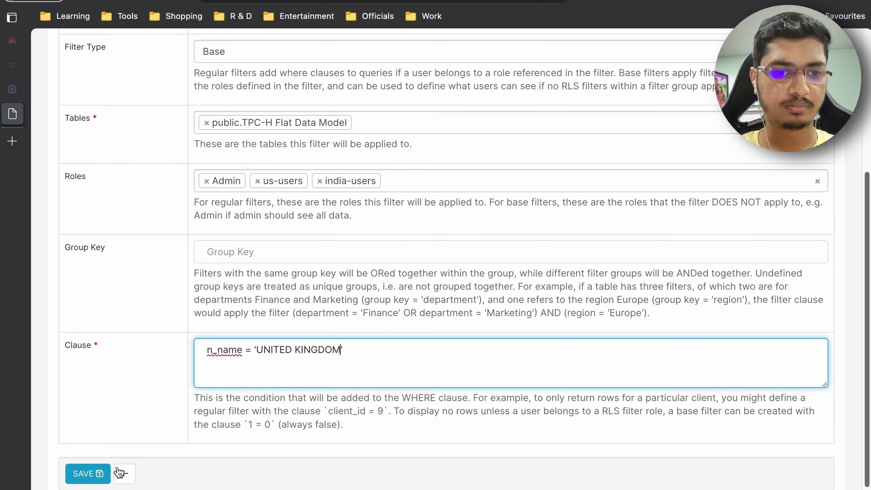
left_click(85, 473)
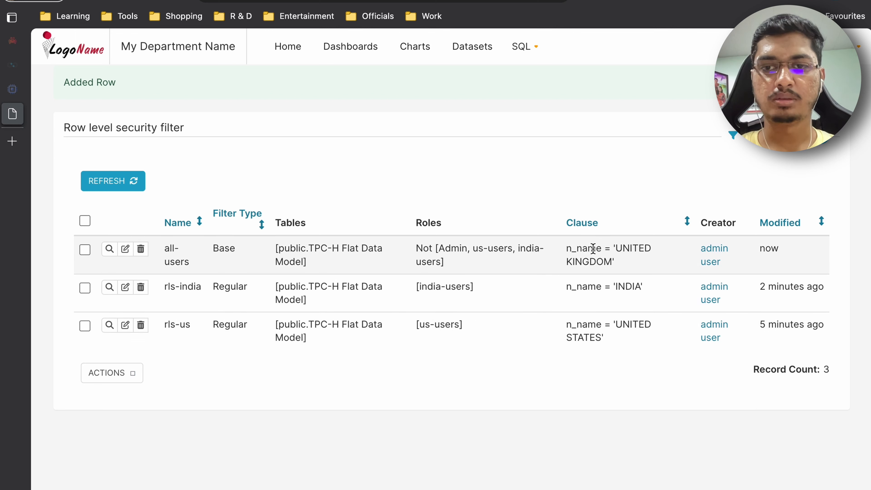
- Inspect the roles listed for the new all-users base filter in the filter list
double_click(424, 253)
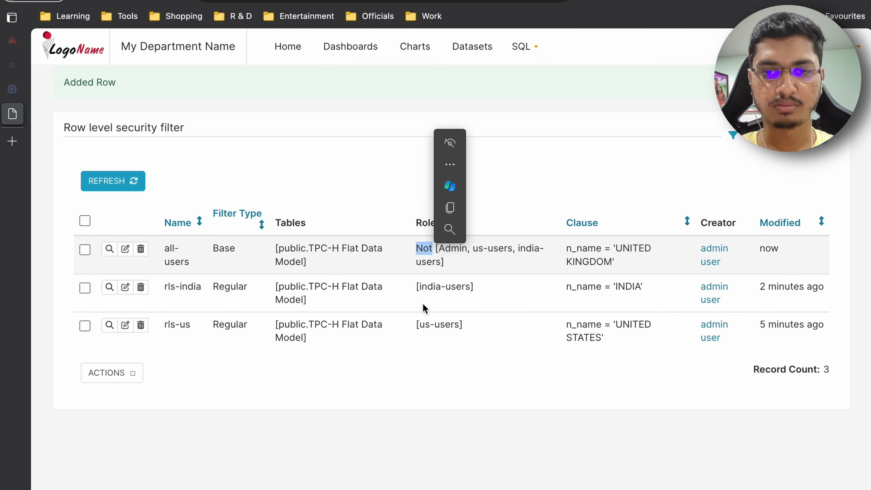
double_click(429, 287)
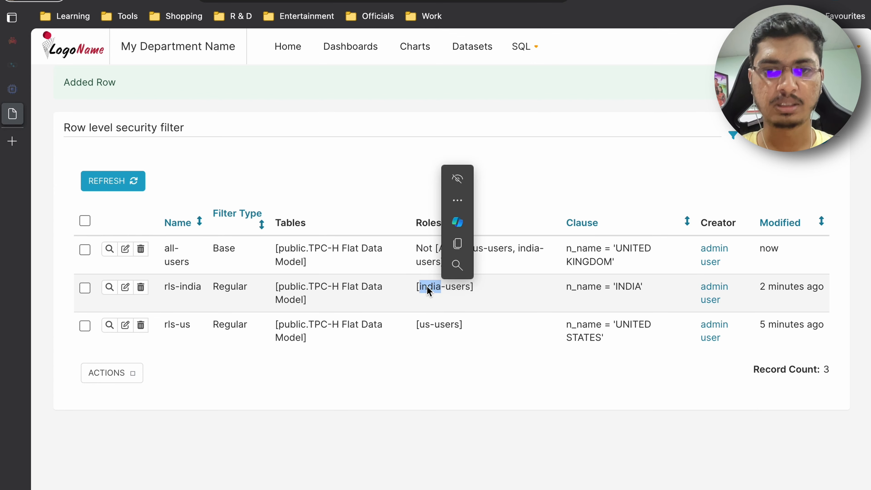
double_click(425, 263)
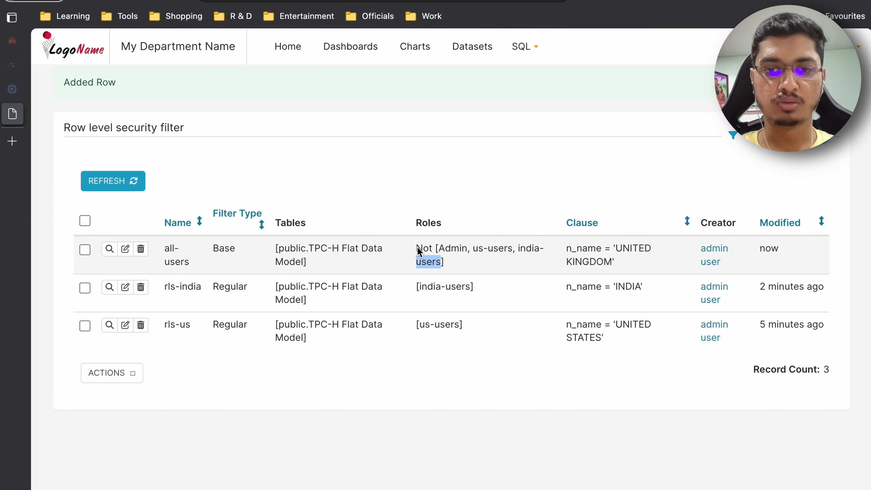
- Check the sales dashboard map for a user outside the excluded roles, hovering the highlighted country
left_click(457, 270)
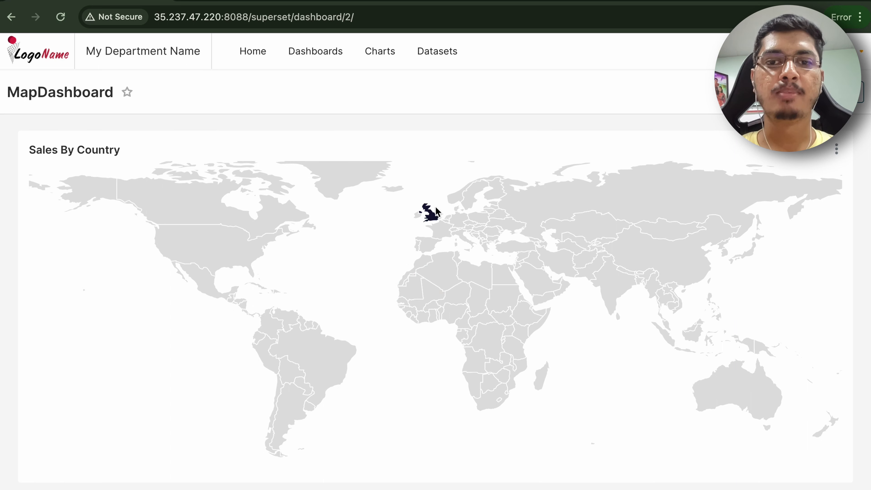
mouse_move(431, 216)
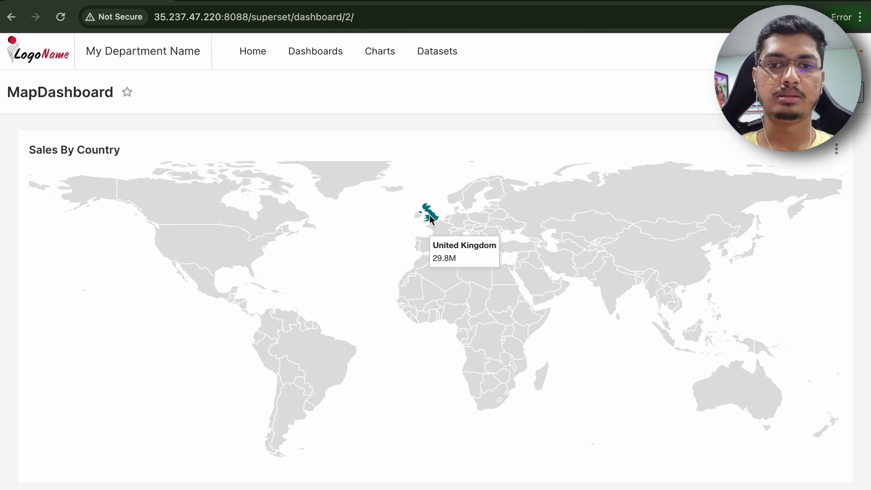
key("ctrl+Left")
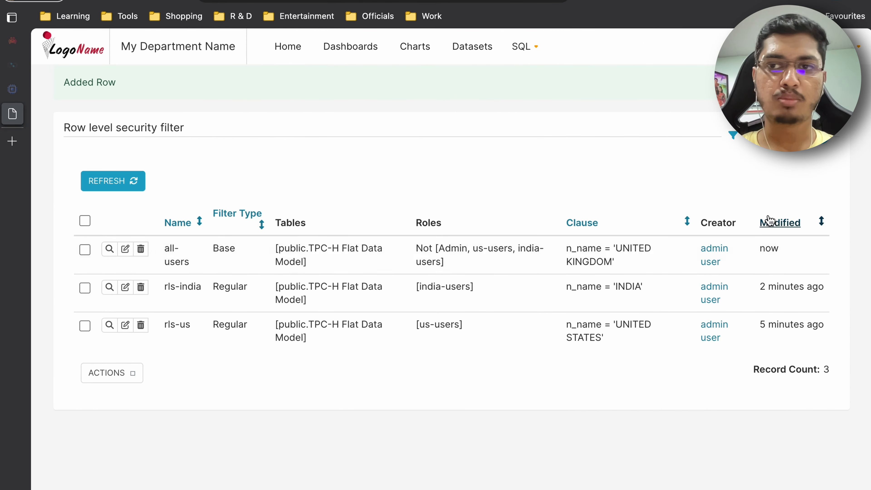
- Open a new filter form and read the Group Key field's explanation
left_click(833, 139)
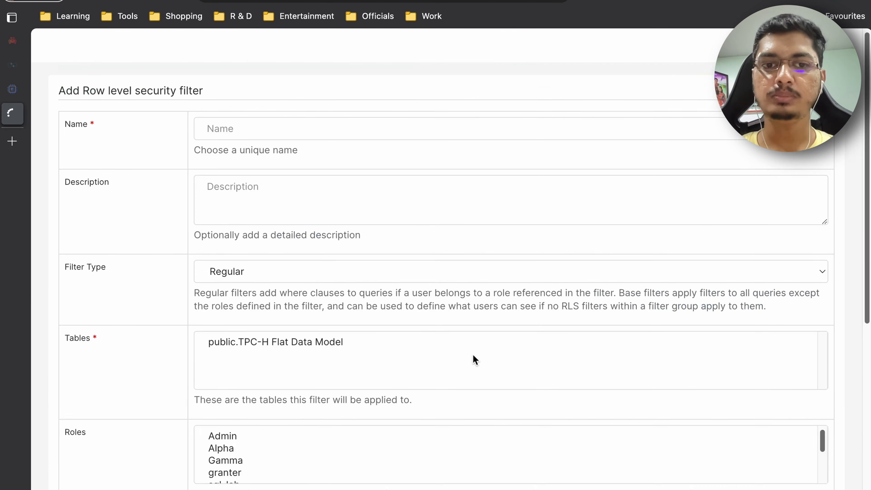
scroll(473, 355, "down", 3)
scroll(473, 355, "down", 3)
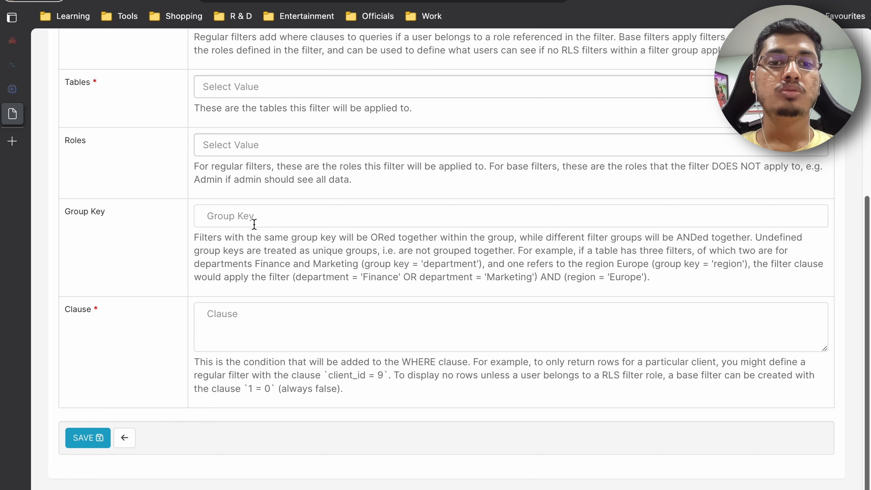
scroll(230, 218, "up", 4)
scroll(229, 218, "down", 4)
left_click(241, 222)
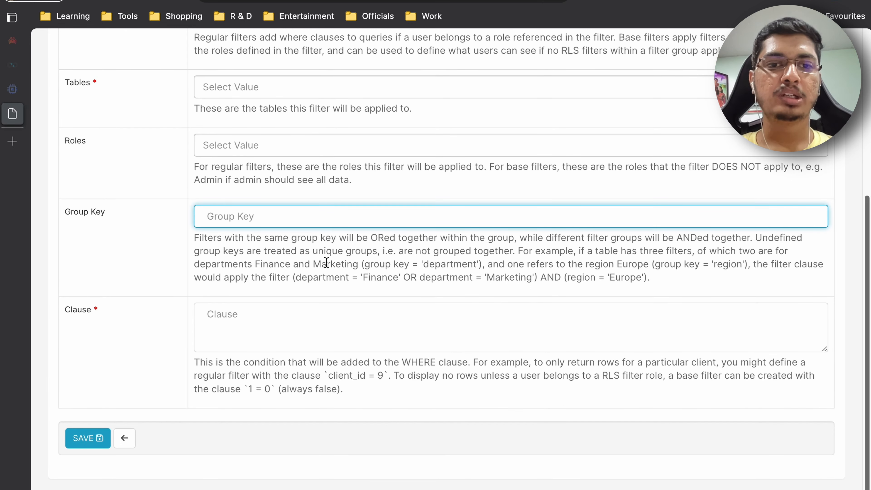
left_click(269, 326)
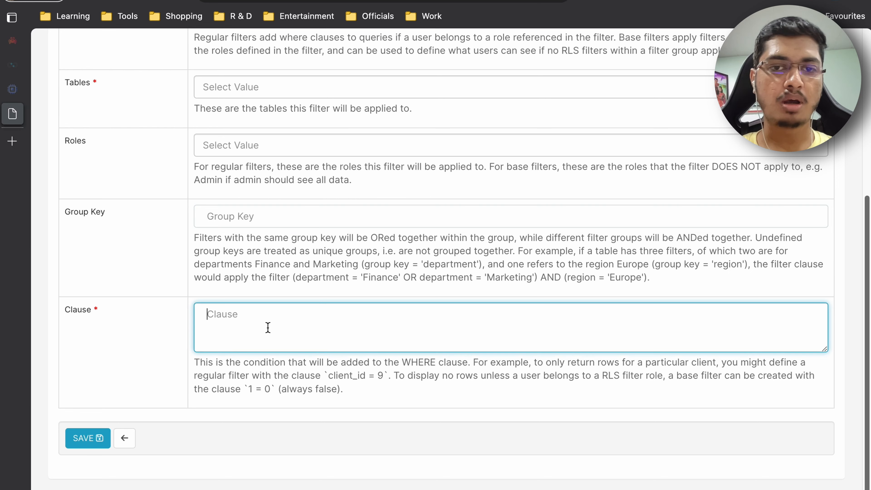
double_click(382, 239)
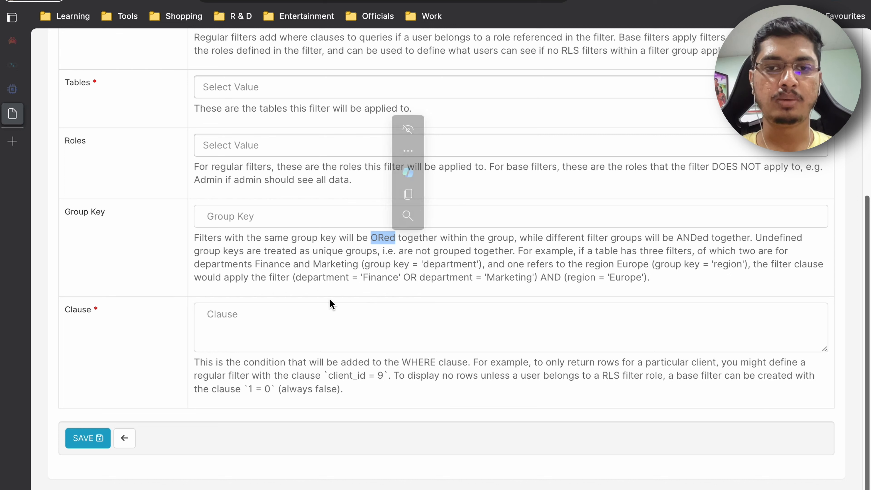
- Read through the Group Key explanation on the filter form, highlighting how grouped filters are ORed and groups ANDed
left_click(292, 320)
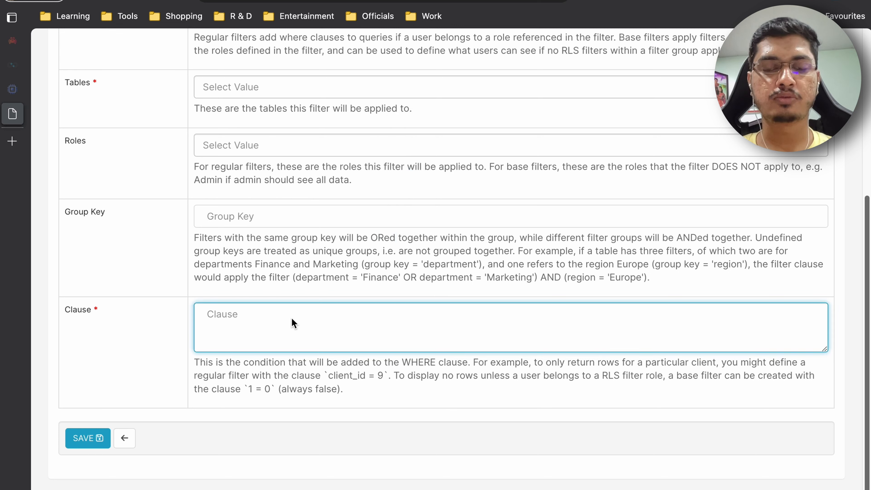
double_click(388, 236)
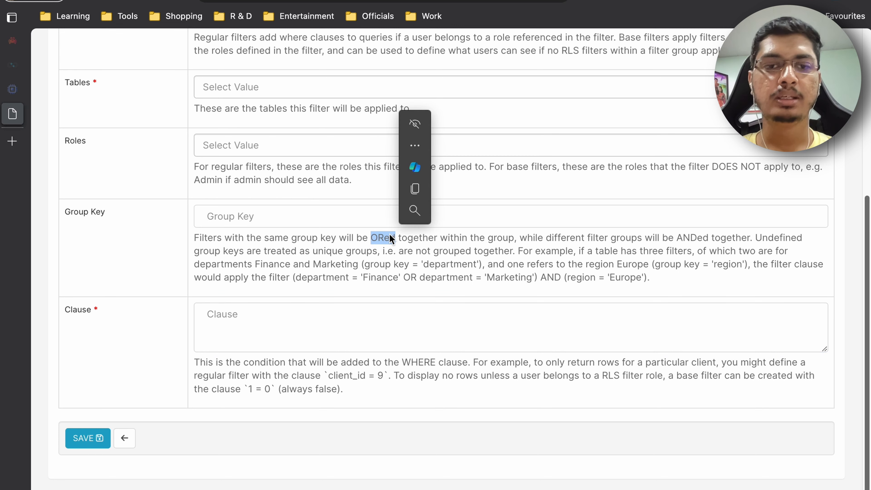
left_click(283, 221)
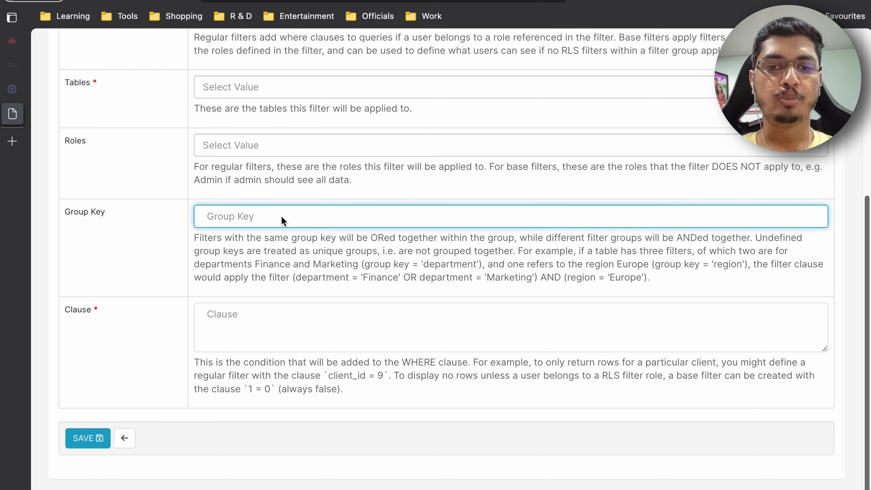
left_click(300, 247)
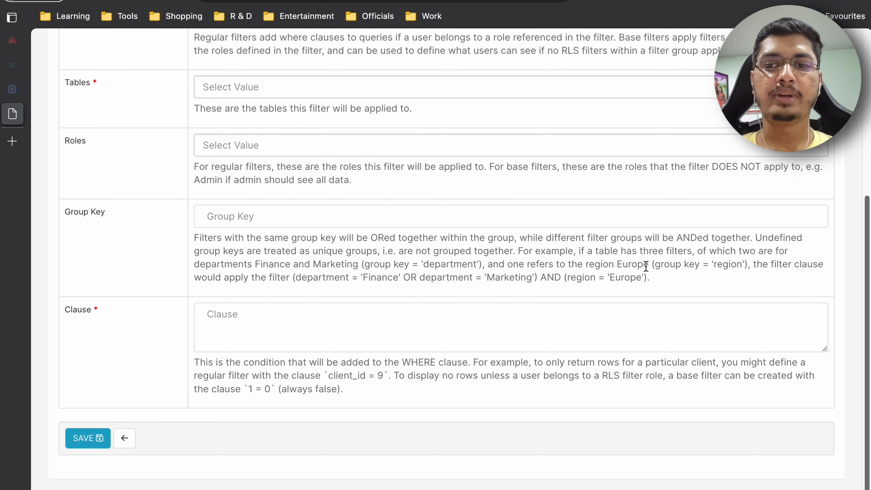
double_click(692, 238)
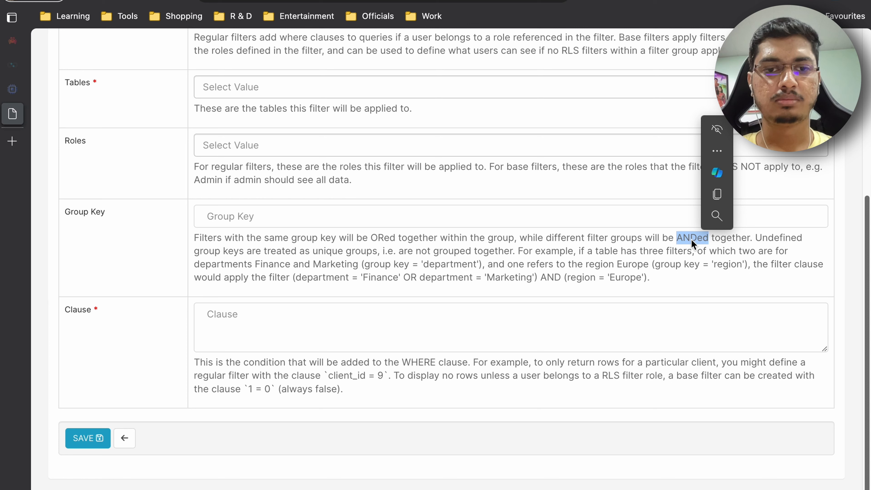
left_click(343, 340)
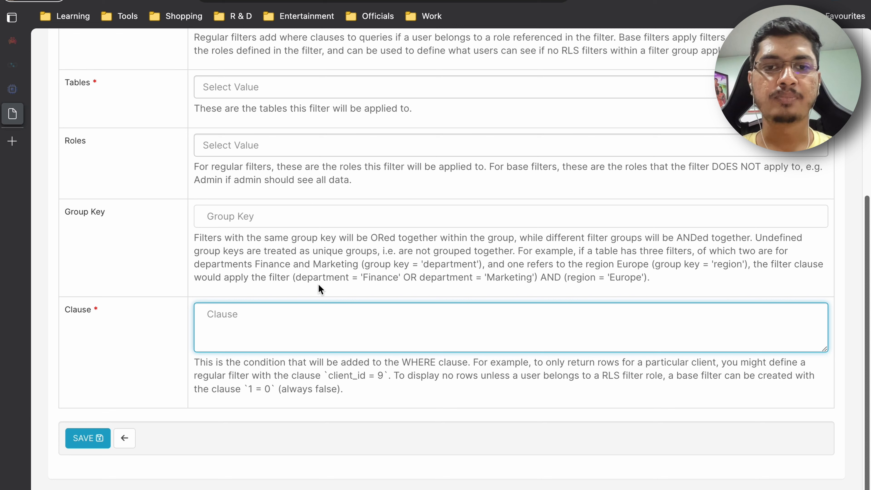
left_click(221, 221)
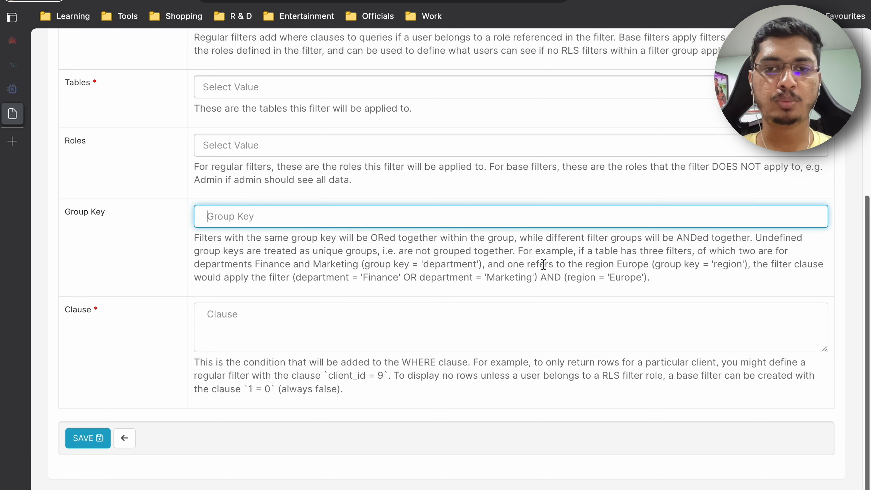
double_click(684, 236)
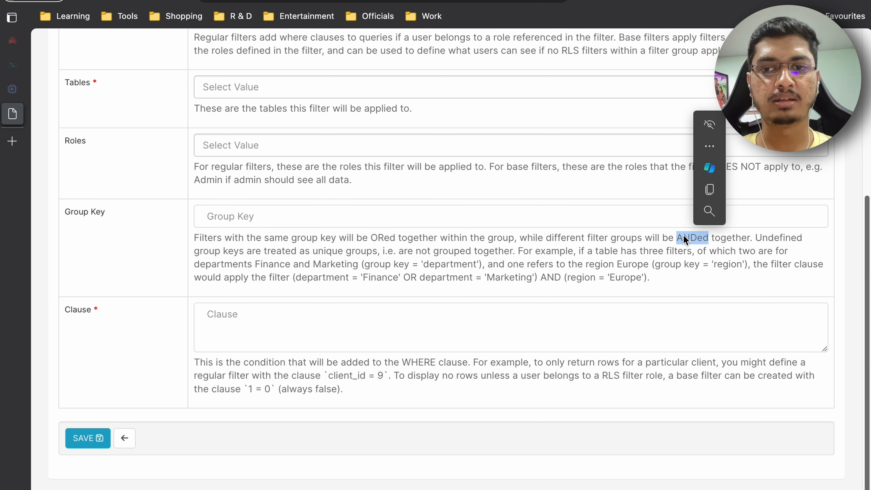
triple_click(87, 222)
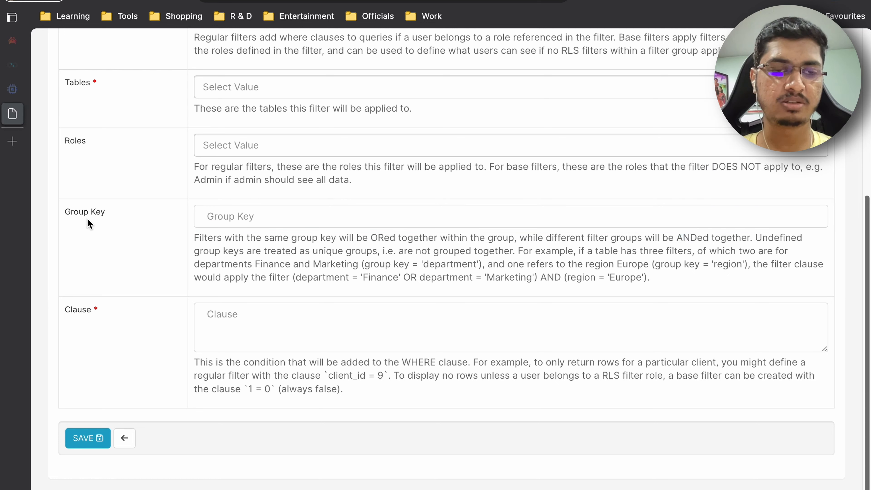
left_click(227, 240)
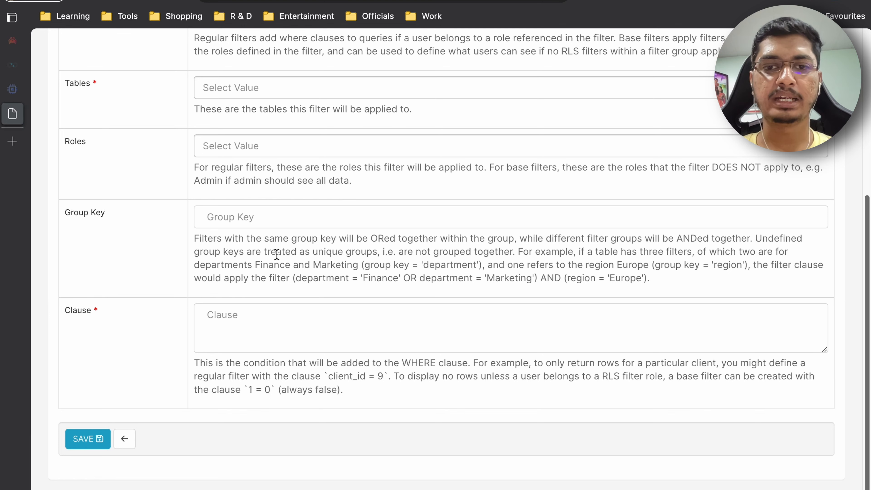
scroll(277, 254, "up", 2)
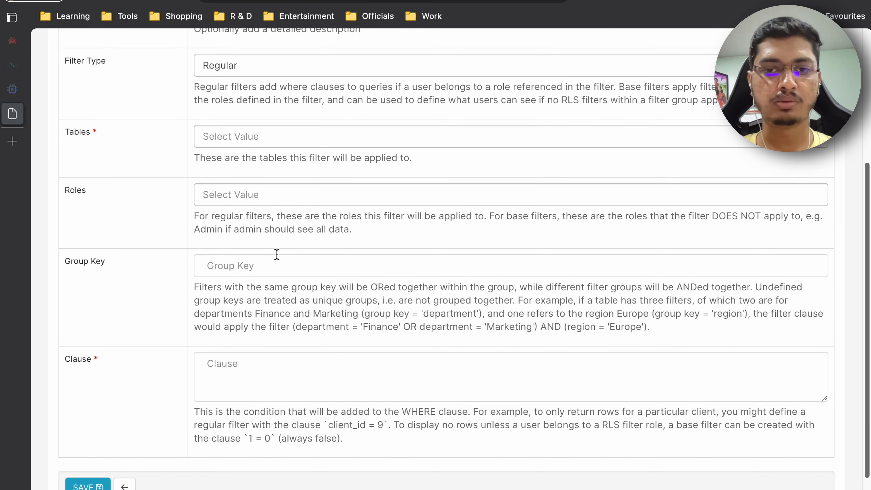
scroll(276, 253, "up", 8)
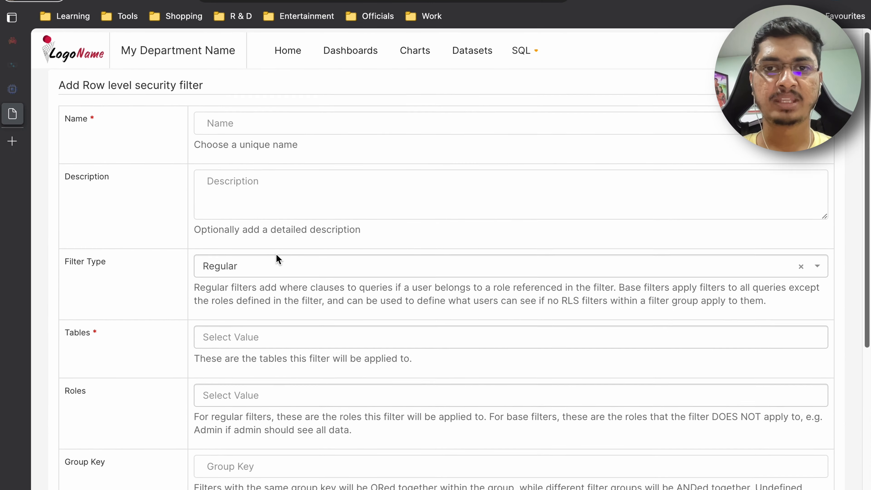